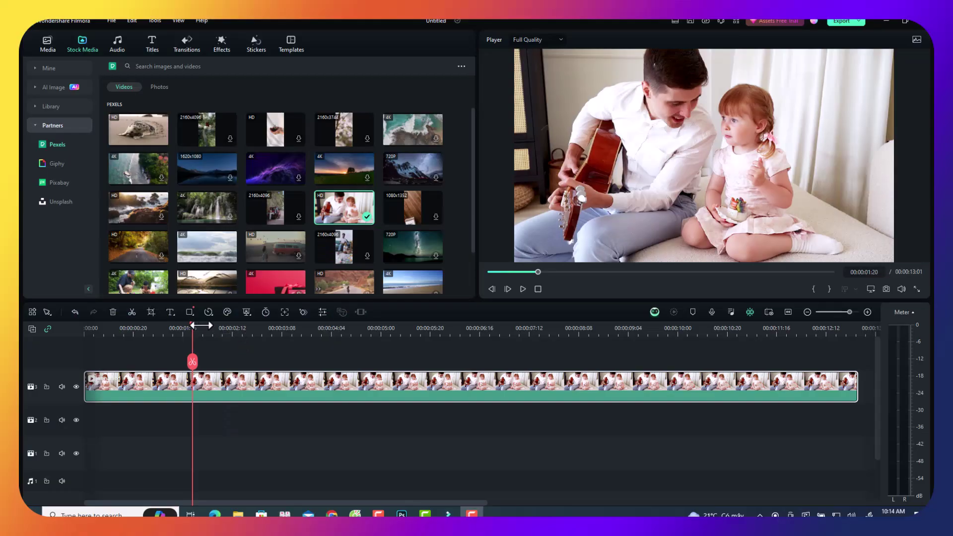
Scrub the guitar clip back to an earlier moment in the Player.
left_click_drag(192, 323, 170, 330)
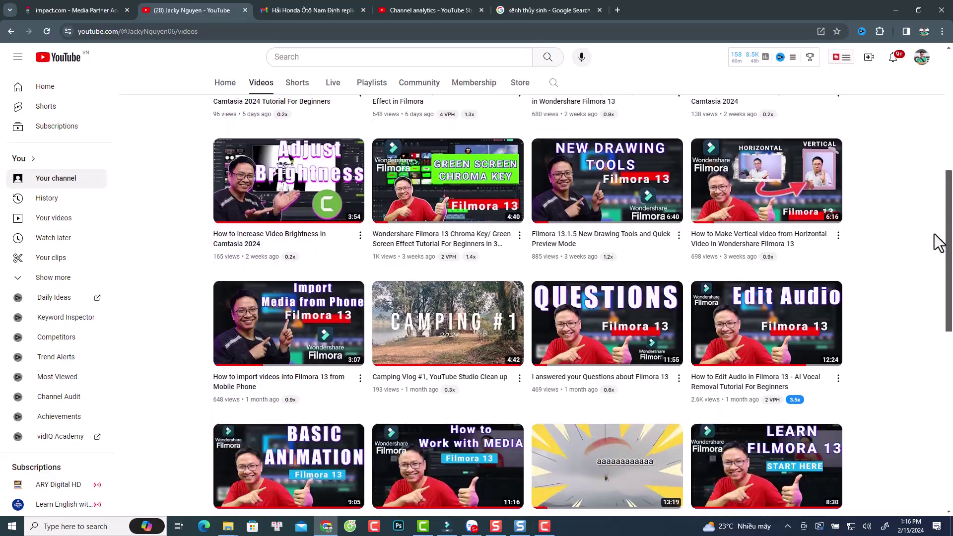
Scroll past the pricing plans to reach Filmora's start page with New Project.
left_click_drag(938, 240, 938, 329)
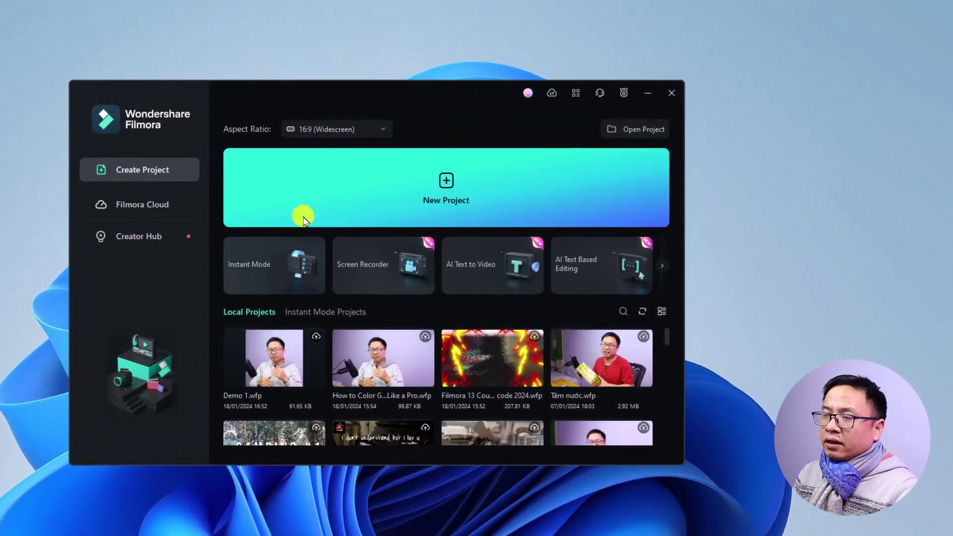
Nudge the start window up-left and view Filmora Cloud storage: 458.11 MB of 1.00 GB used.
left_click_drag(375, 99, 364, 93)
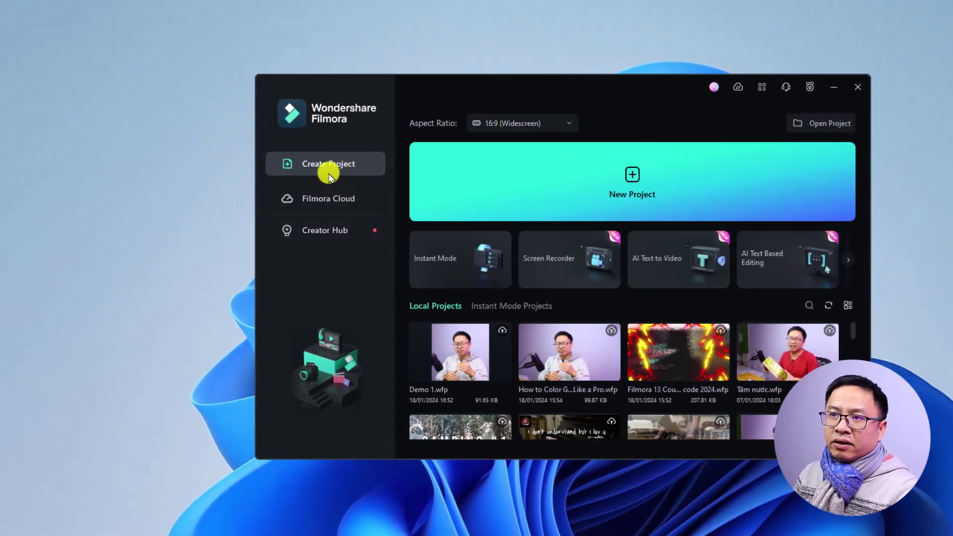
left_click(306, 202)
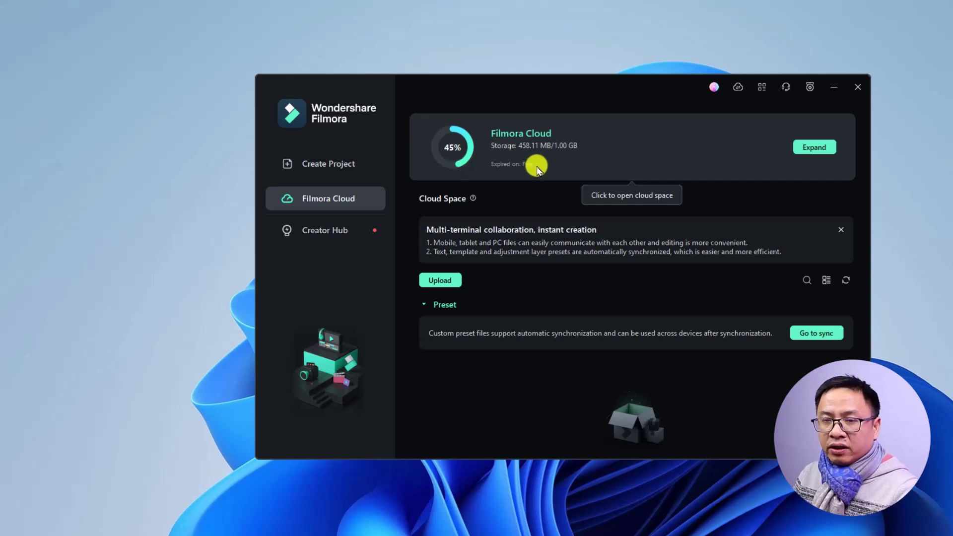
Browse Creator Hub tutorials, reuse then clear a recent search, and return to Create Project.
left_click(332, 229)
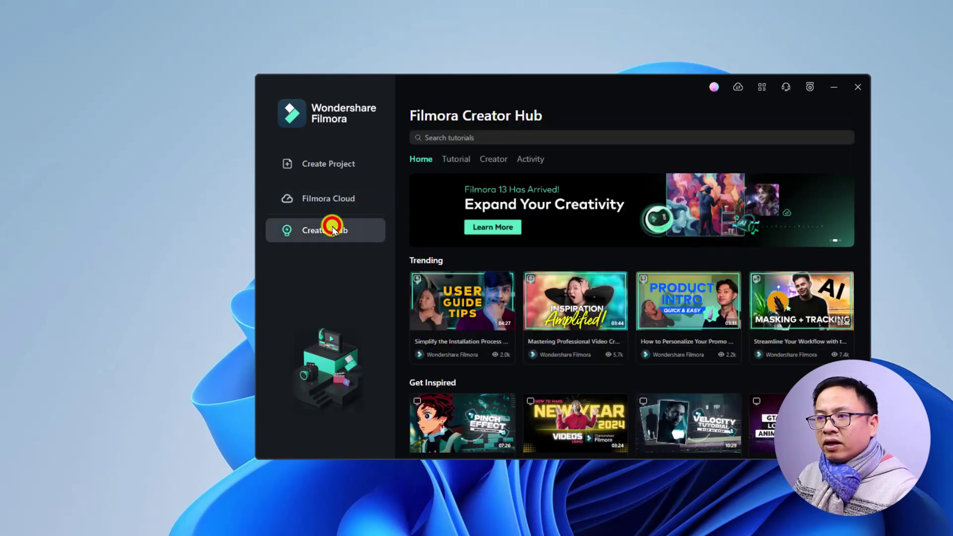
left_click(456, 160)
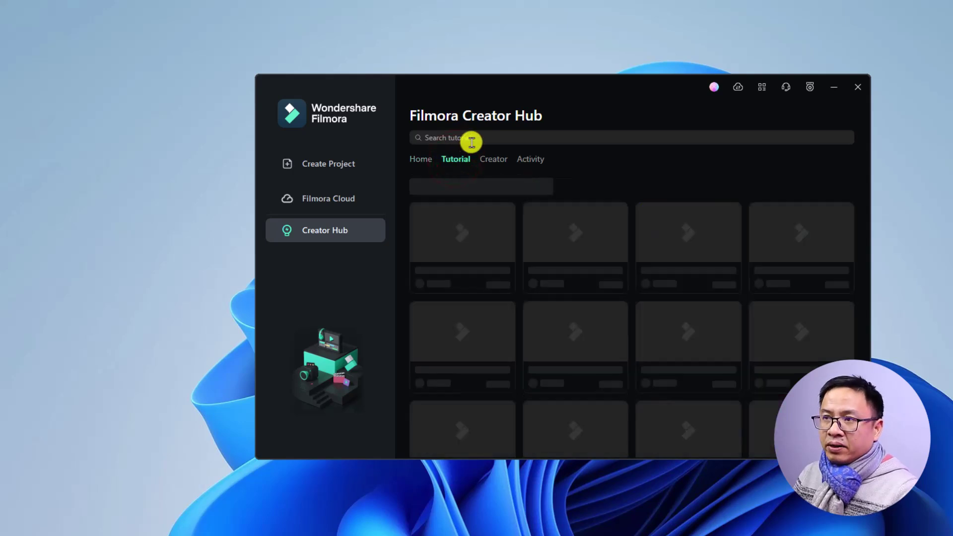
left_click(471, 139)
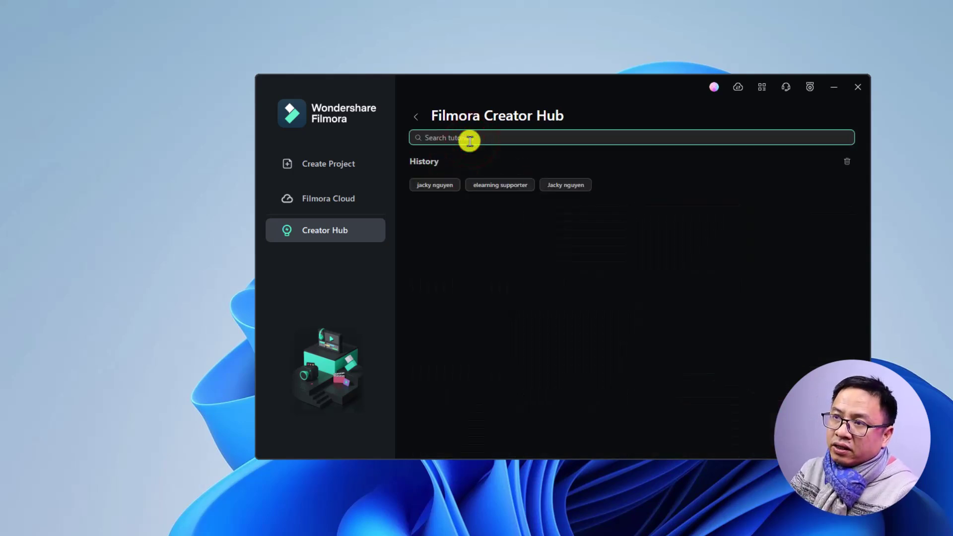
left_click(435, 185)
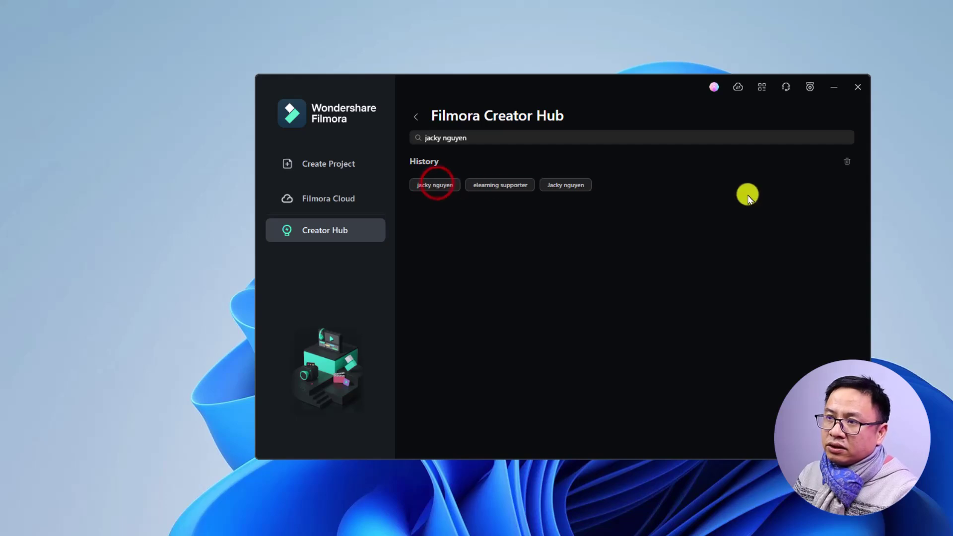
left_click(509, 135)
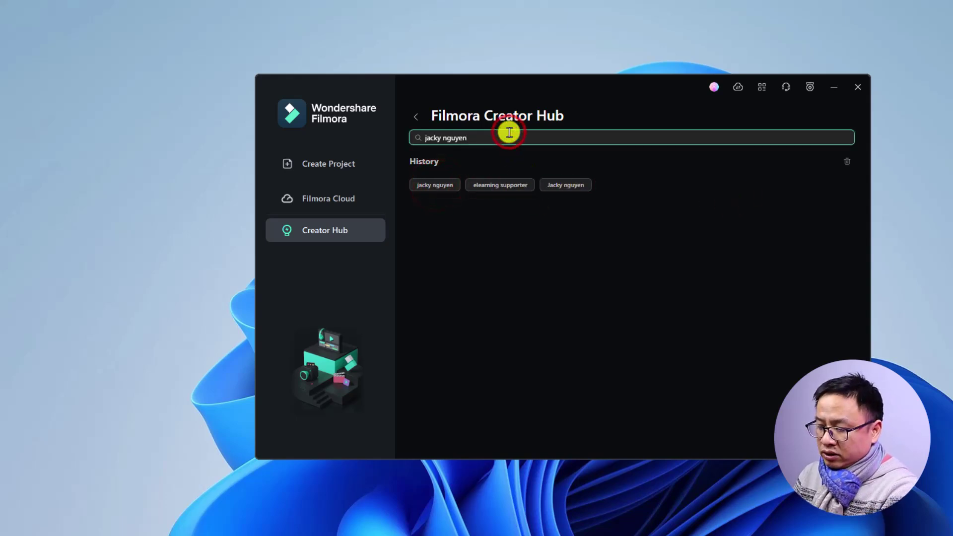
left_click(644, 225)
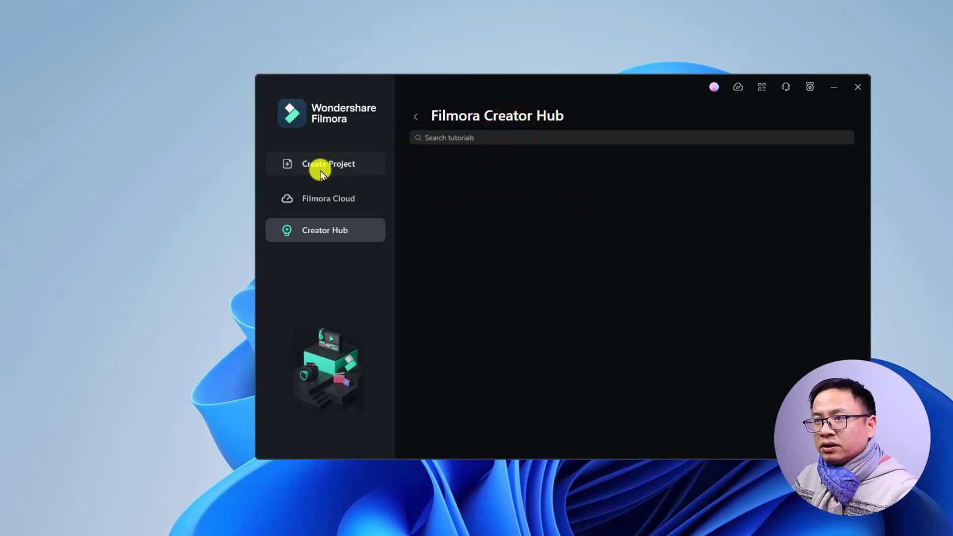
left_click(320, 169)
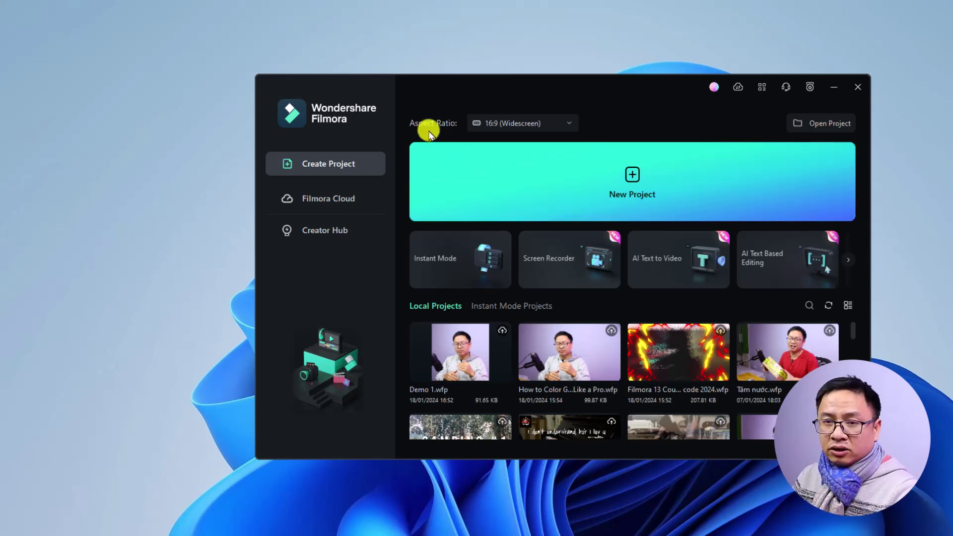
left_click(546, 125)
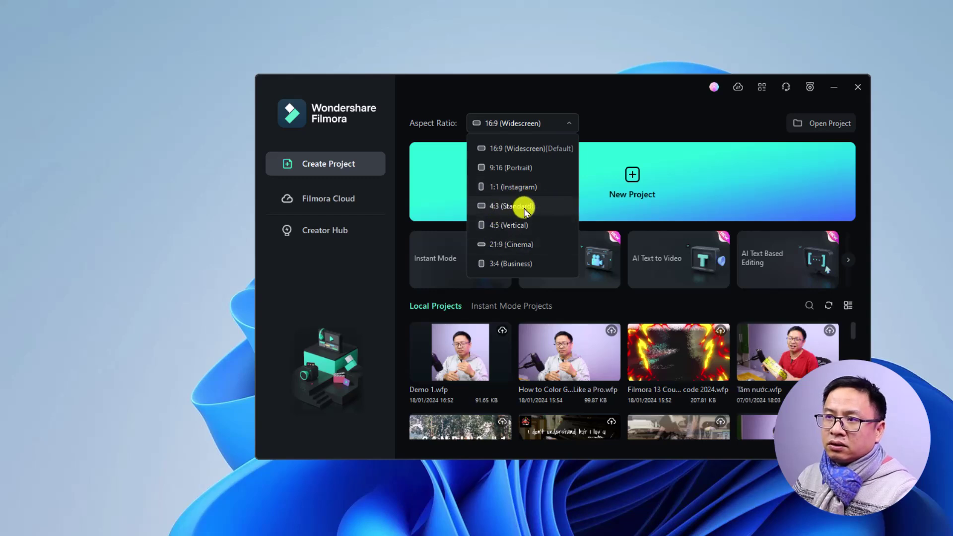
left_click(510, 150)
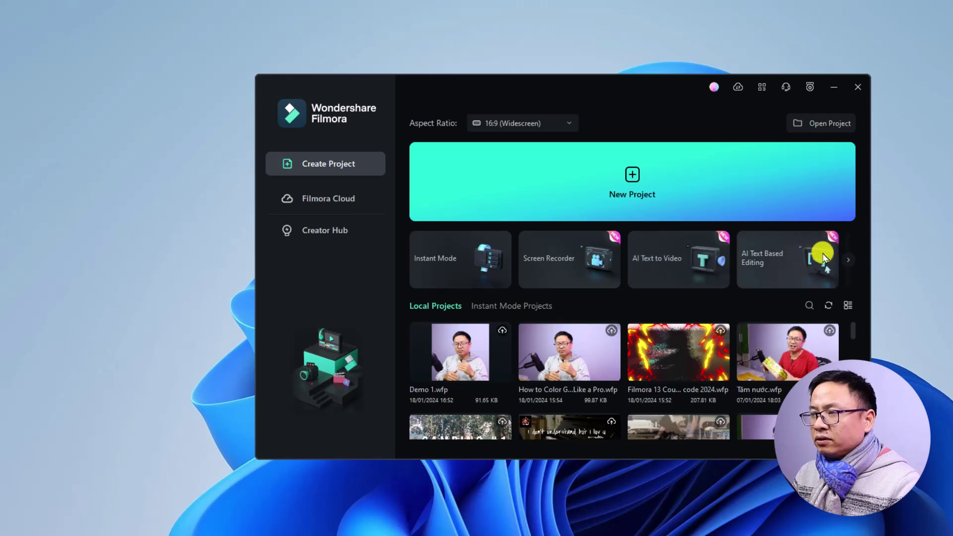
left_click(847, 259)
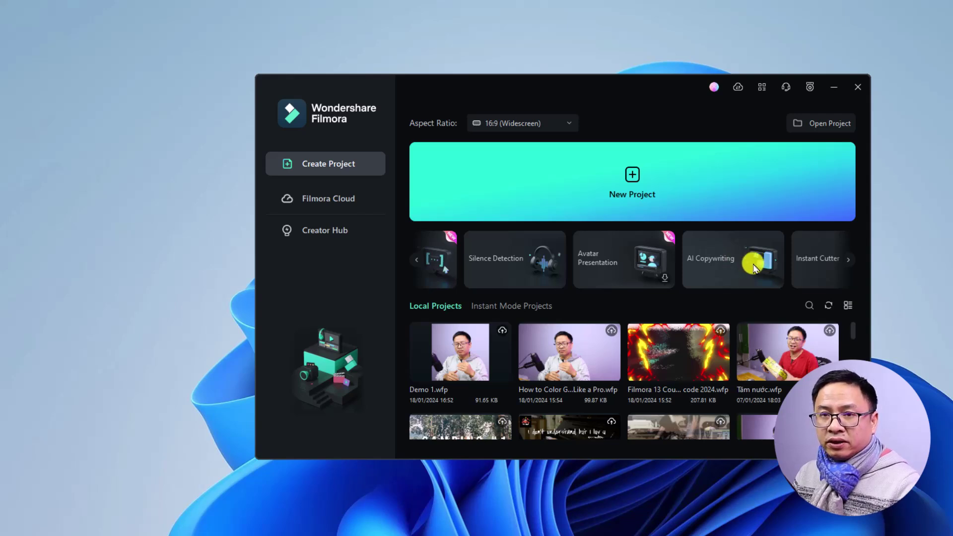
left_click(850, 262)
left_click(850, 263)
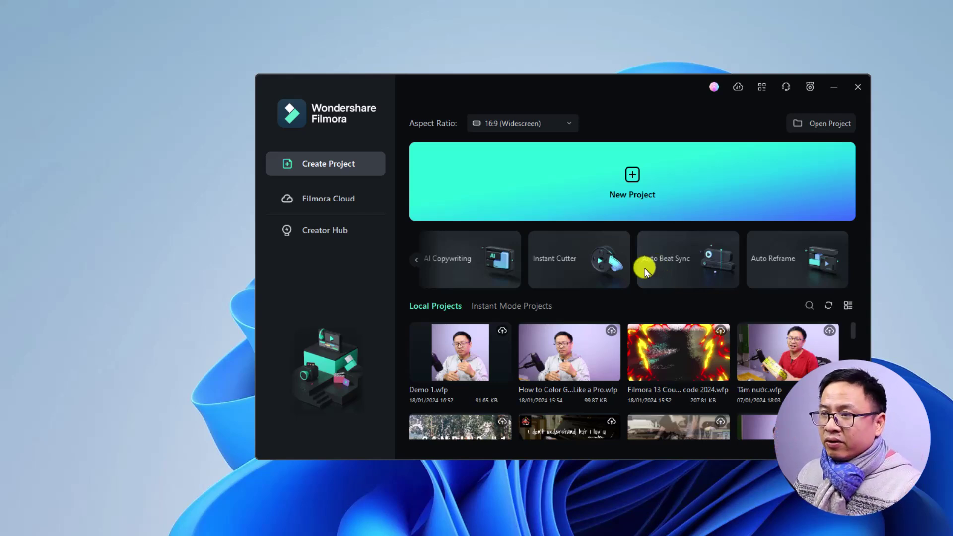
scroll(548, 359, "down", 3)
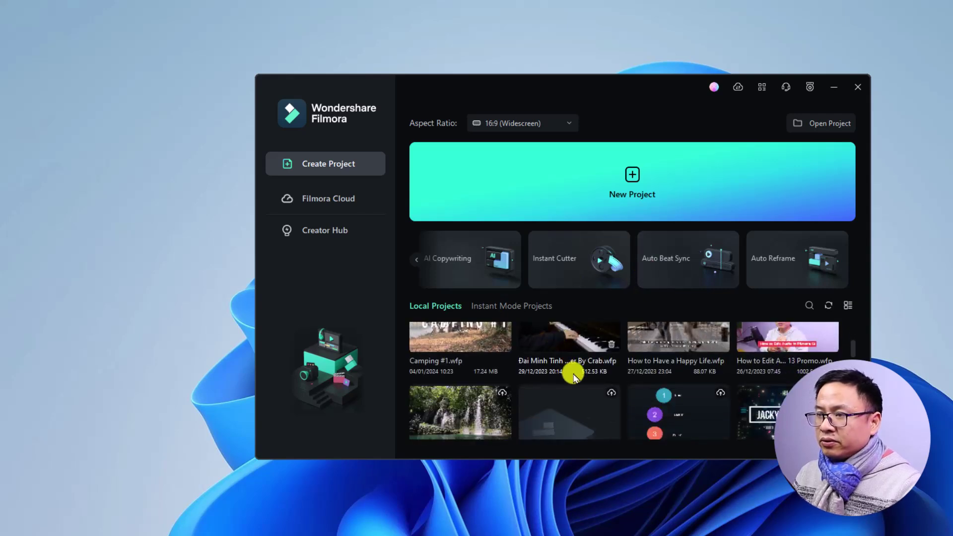
left_click(494, 305)
left_click(444, 305)
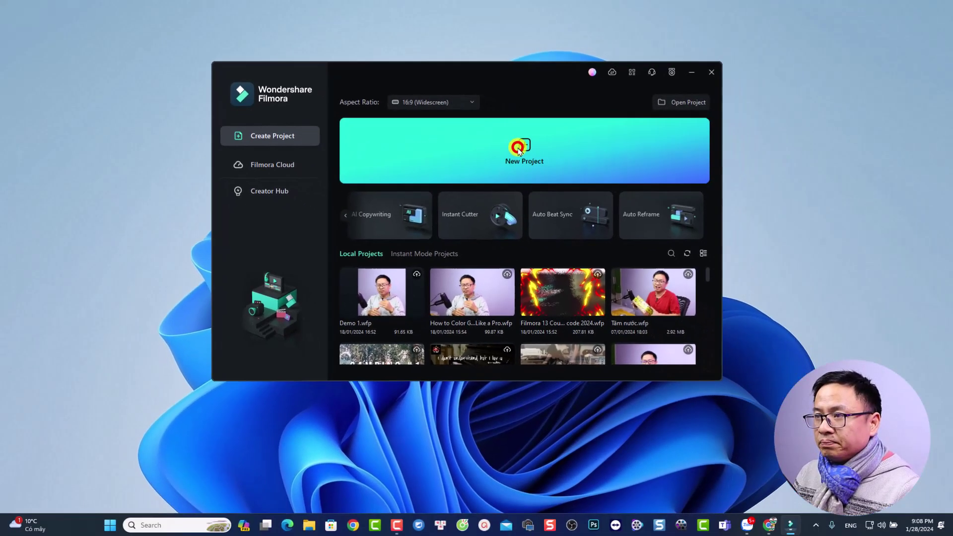
Create a new Untitled project and switch the editor layout to Classic.
left_click(625, 183)
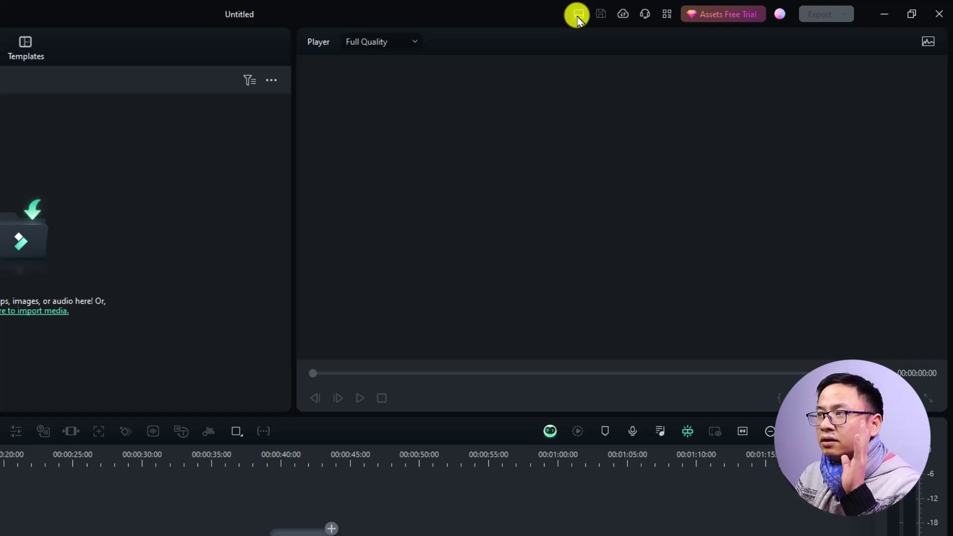
left_click(578, 15)
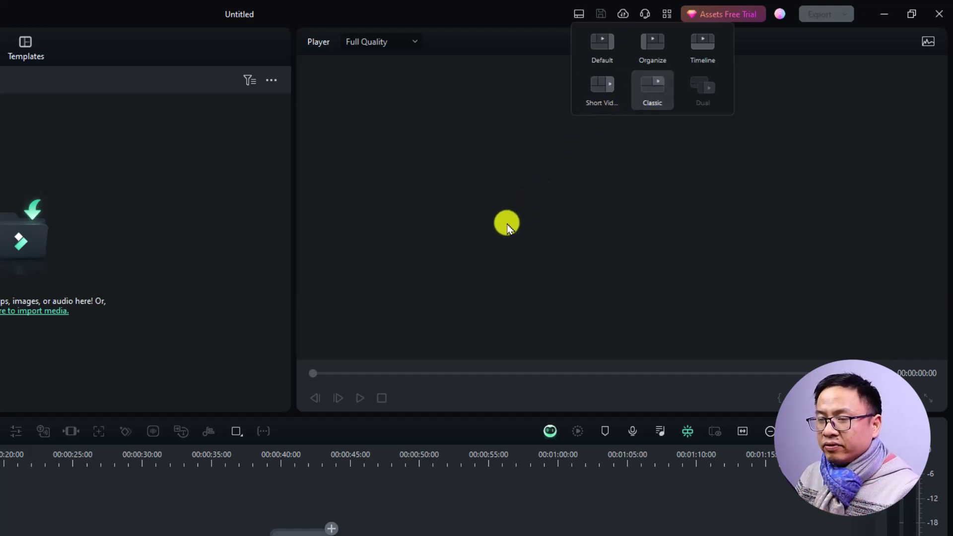
left_click(650, 94)
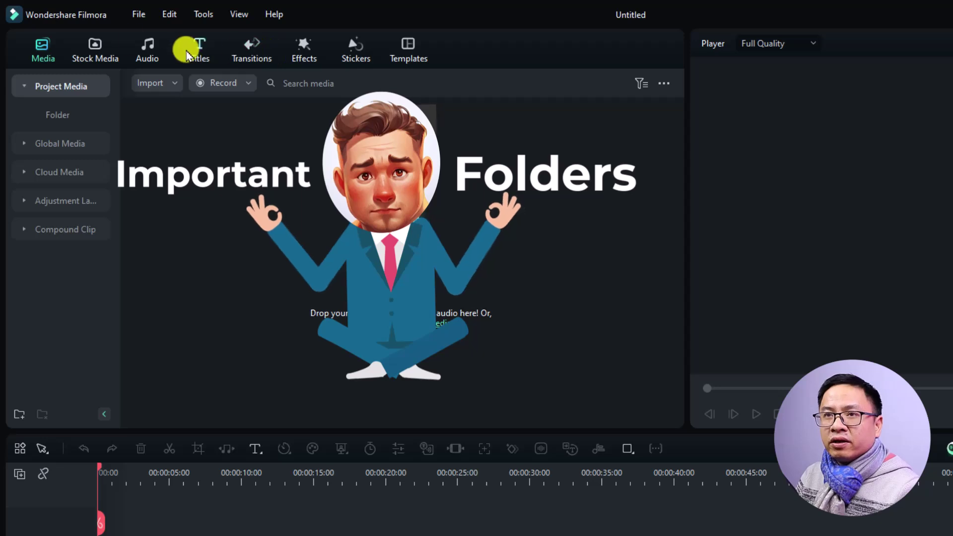
Browse the Giphy, Pixabay and Unsplash stock sources, then show the Audio library's Trending tracks.
left_click(41, 58)
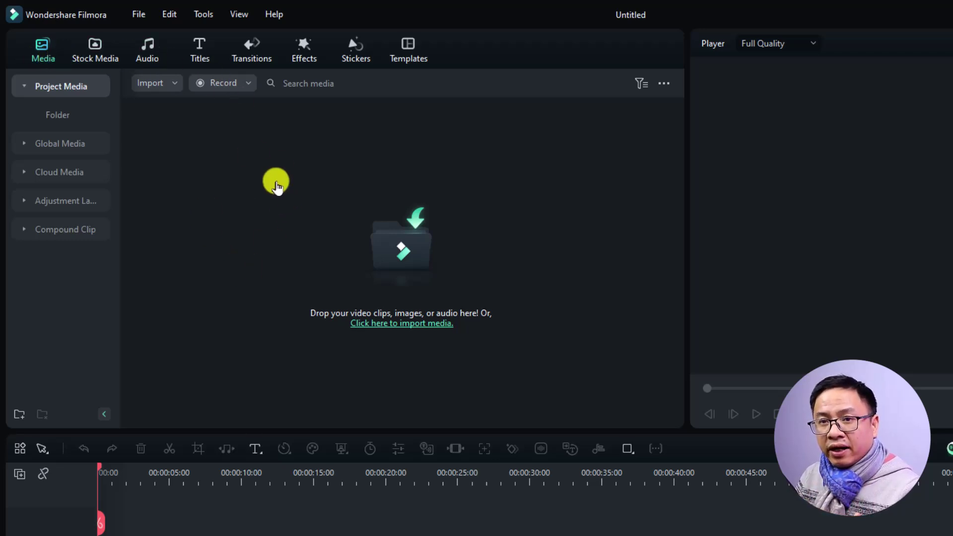
left_click(100, 57)
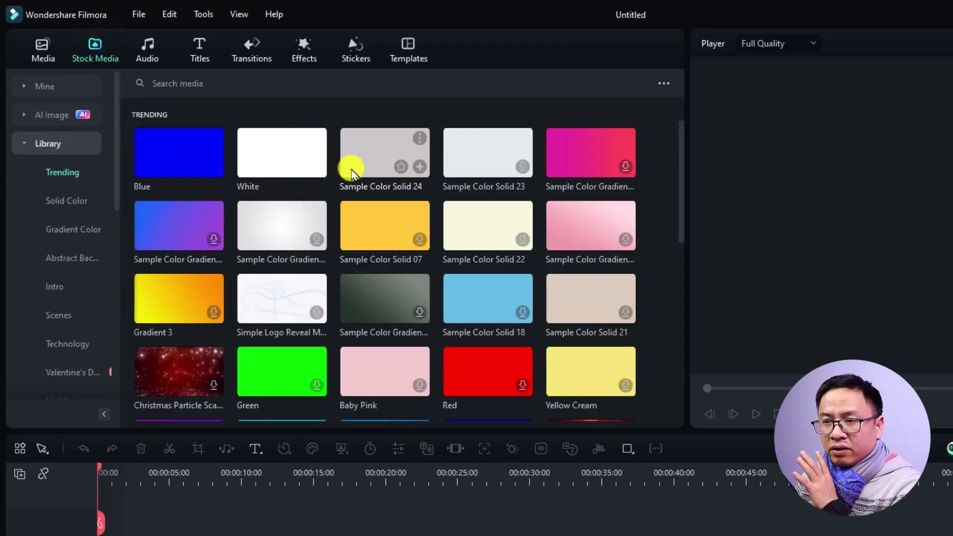
left_click(24, 141)
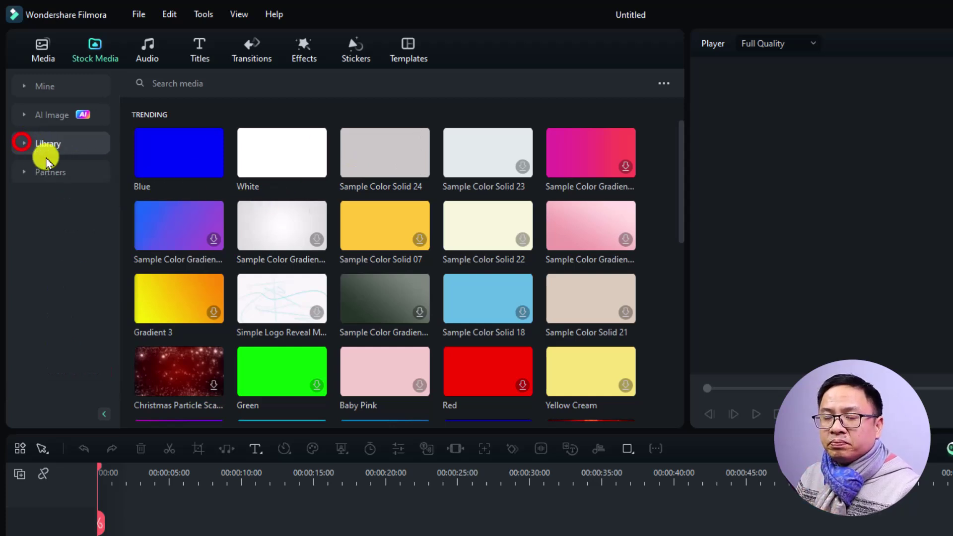
left_click(23, 172)
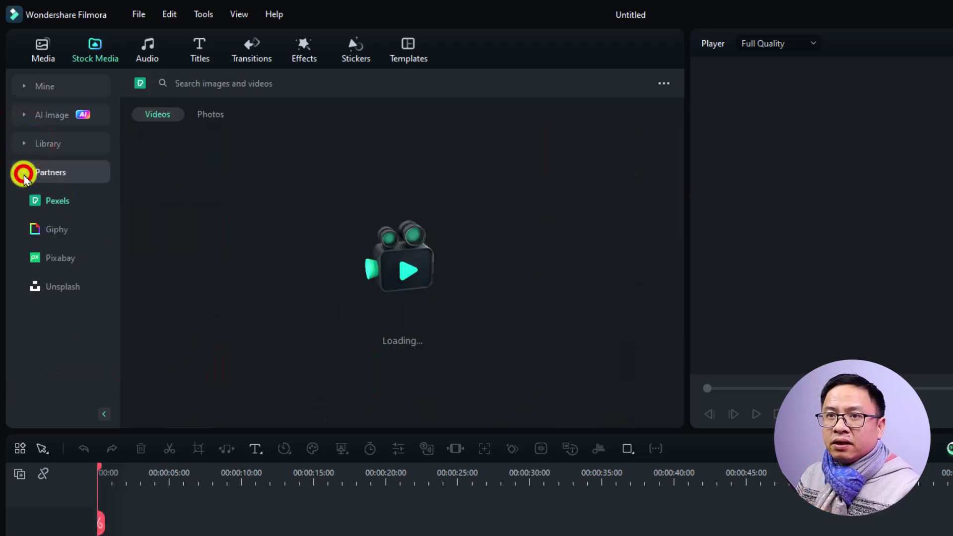
left_click(56, 230)
left_click(59, 257)
left_click(60, 285)
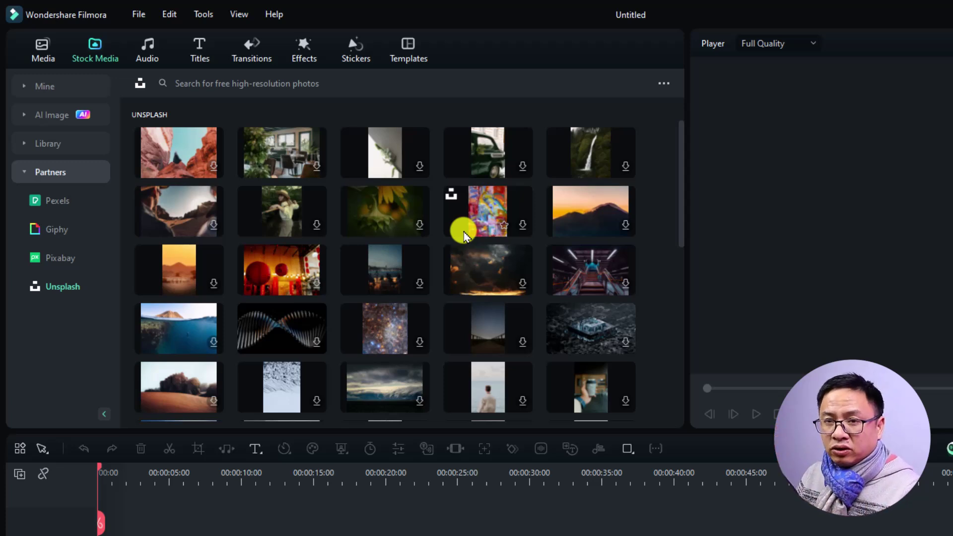
left_click(142, 59)
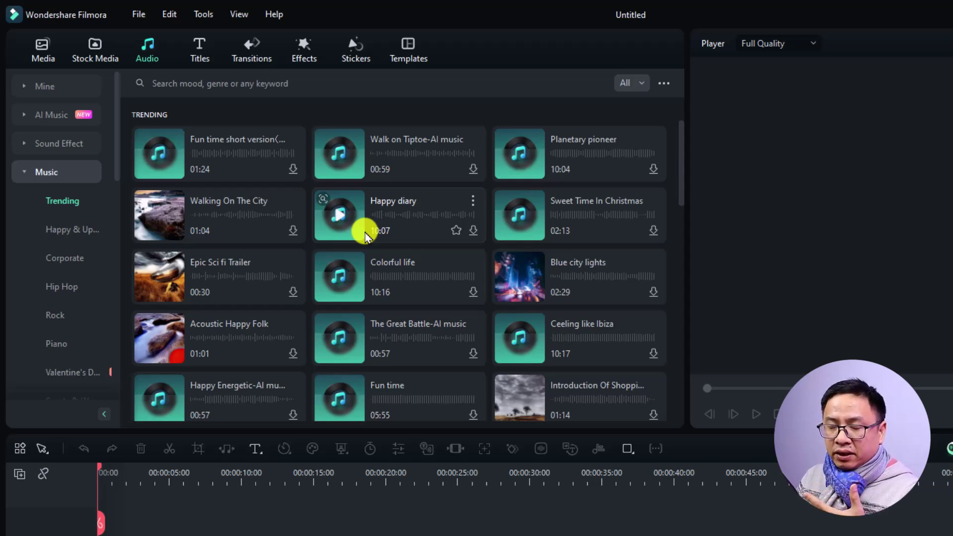
Scroll the Trending titles and pick the Fire Particle Pack title to download it.
left_click(199, 54)
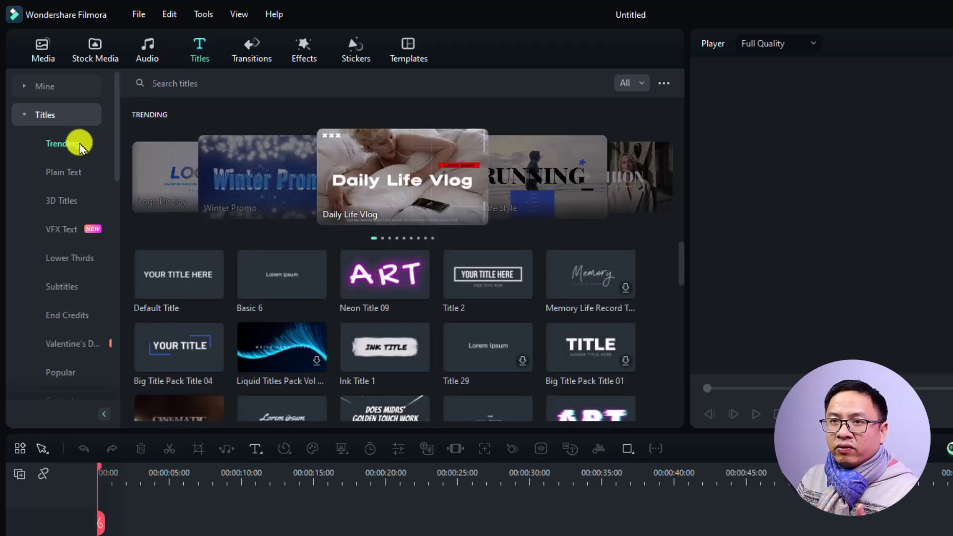
scroll(446, 308, "down", 7)
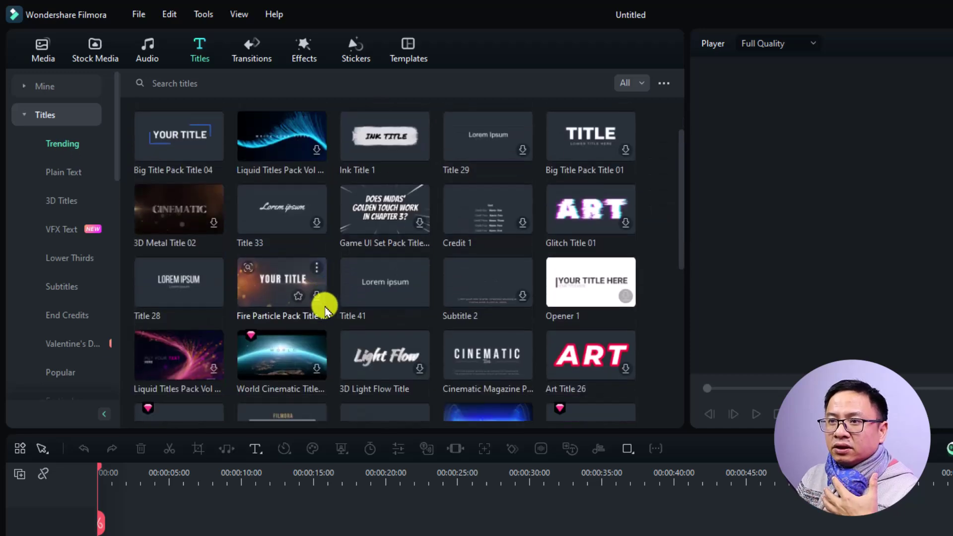
scroll(273, 137, "down", 1)
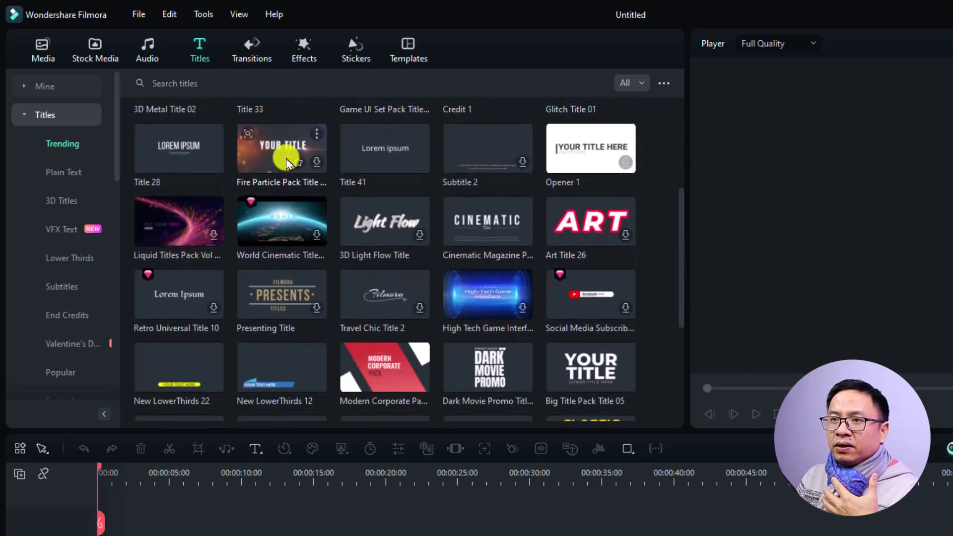
left_click(258, 166)
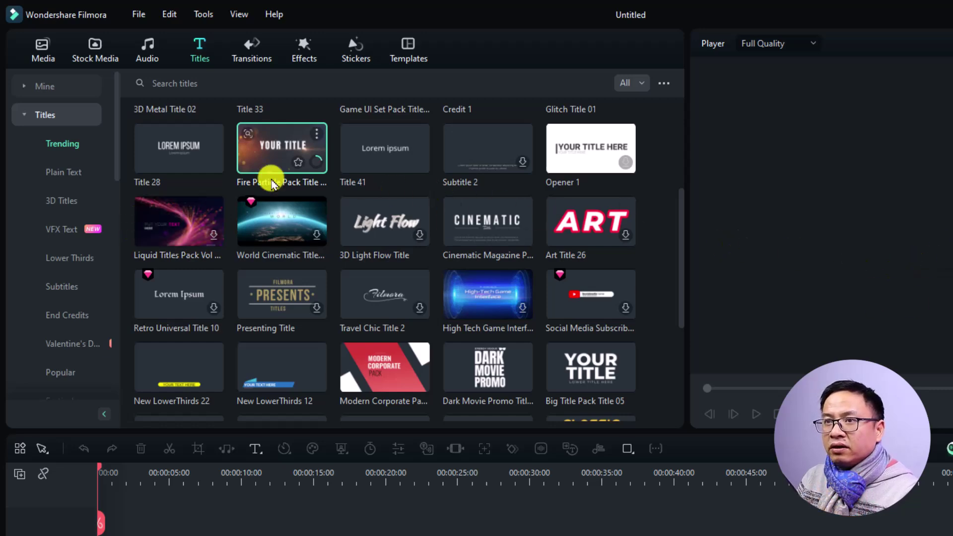
Place the Fire Particle Pack title at the start of the video track.
left_click_drag(272, 185, 92, 535)
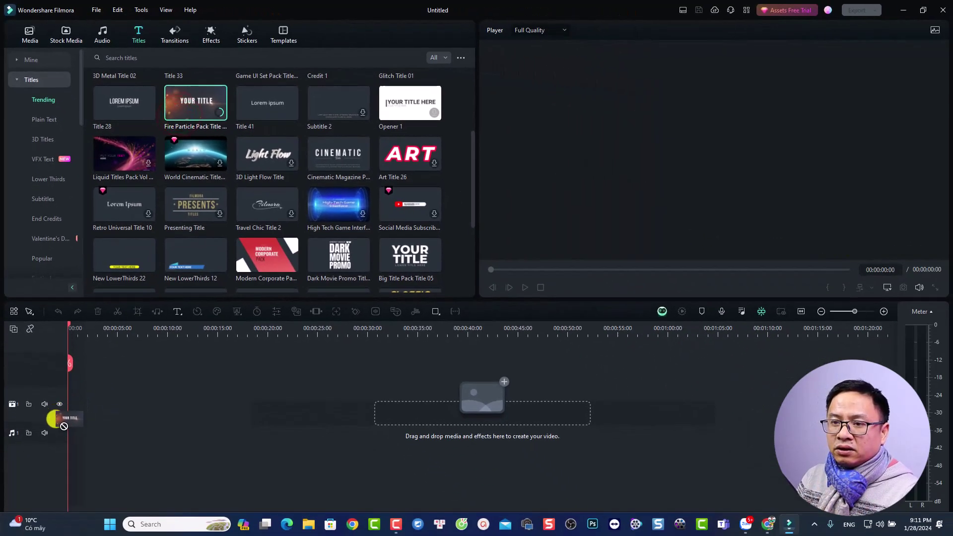
left_click_drag(63, 426, 68, 445)
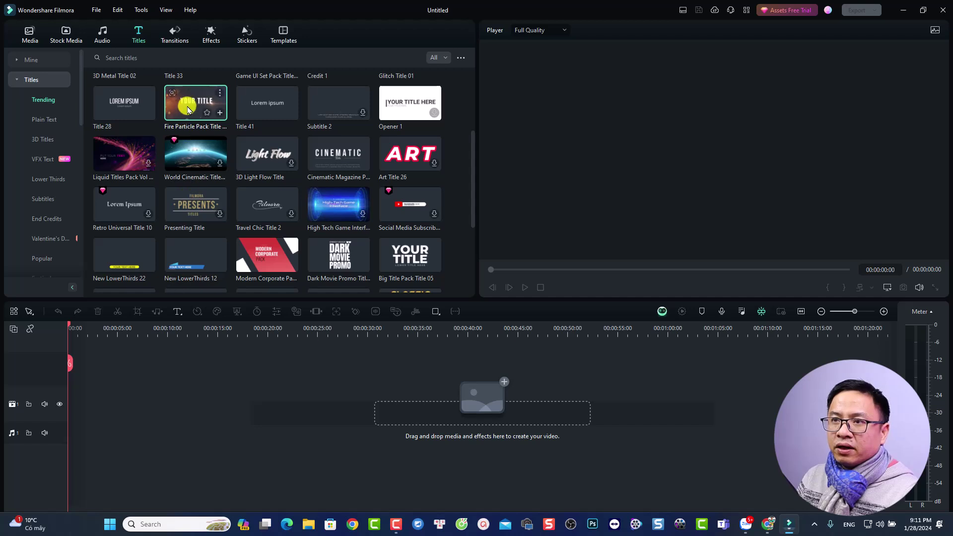
left_click_drag(185, 99, 59, 430)
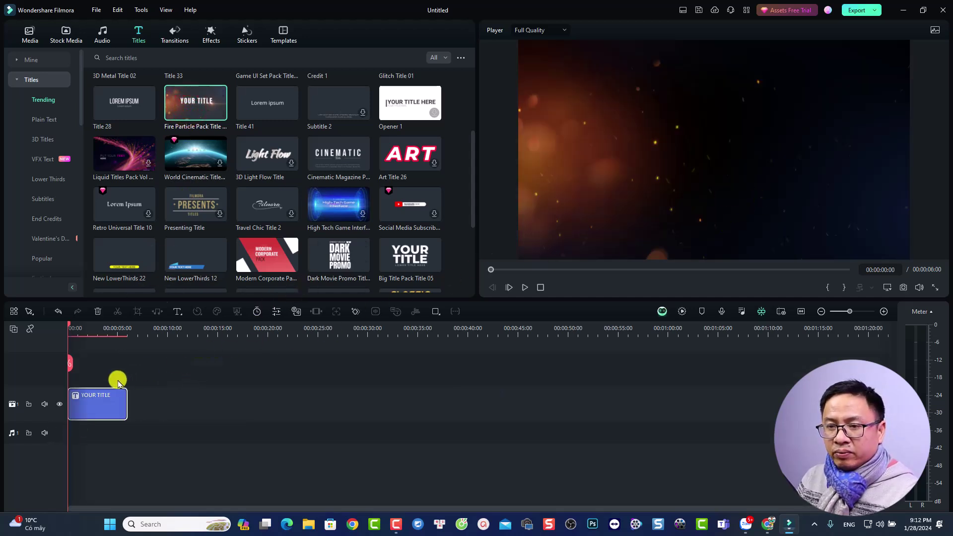
Preview the YOUR TITLE title by playing and pausing playback.
key("space")
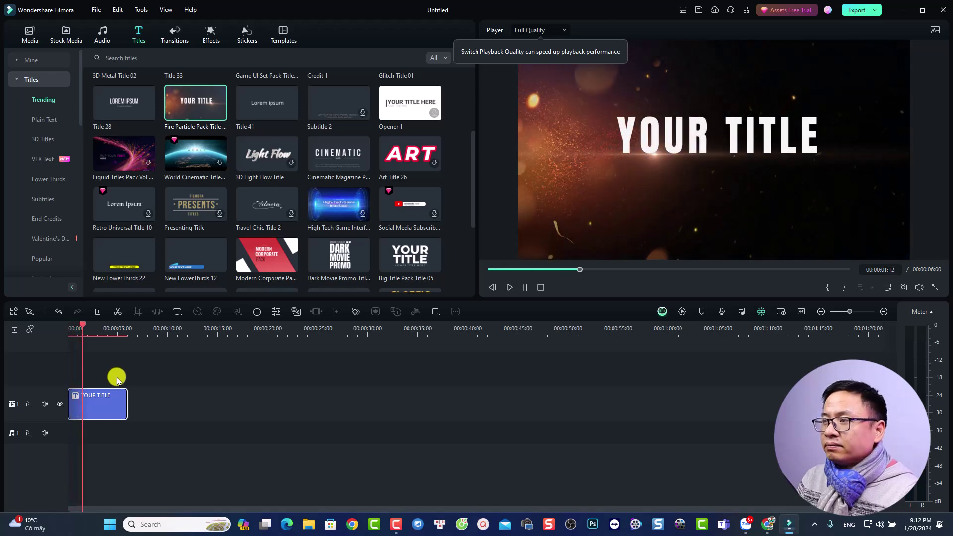
key("space")
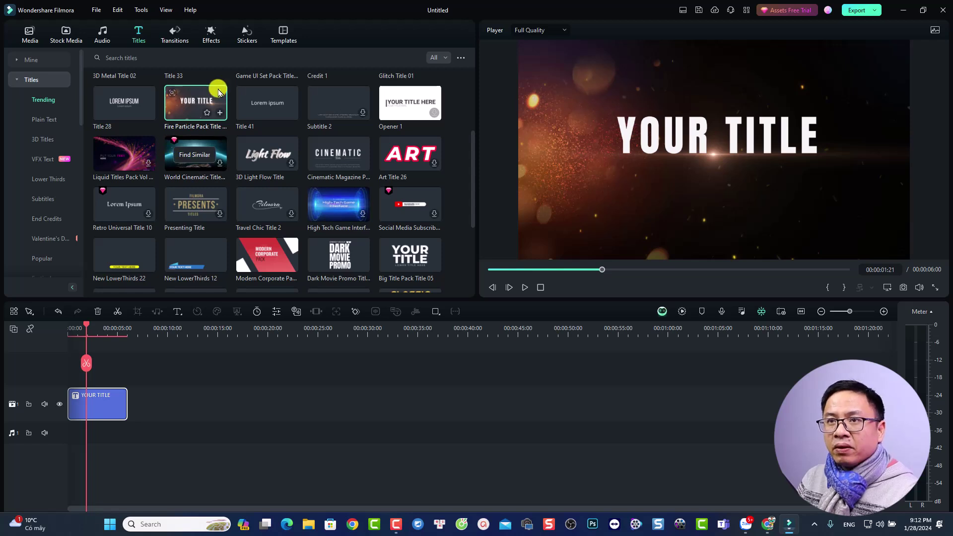
left_click(171, 35)
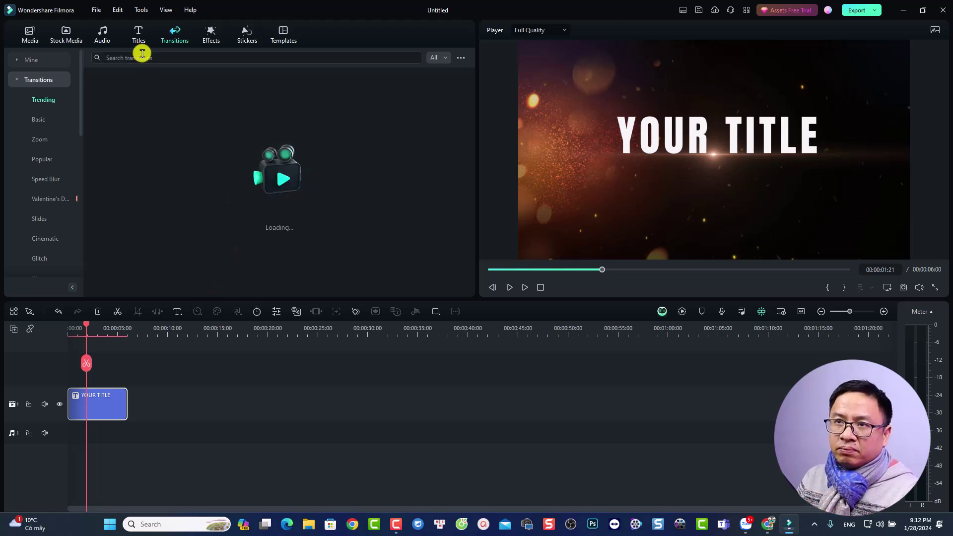
Add the Speed Blur transition Simple Roll 11 to the end of the YOUR TITLE clip.
left_click(171, 40)
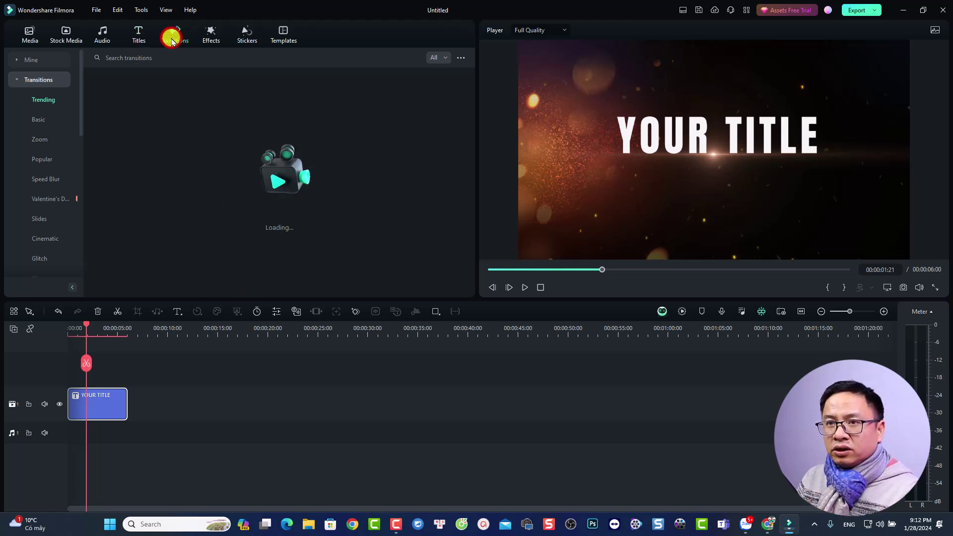
left_click(36, 121)
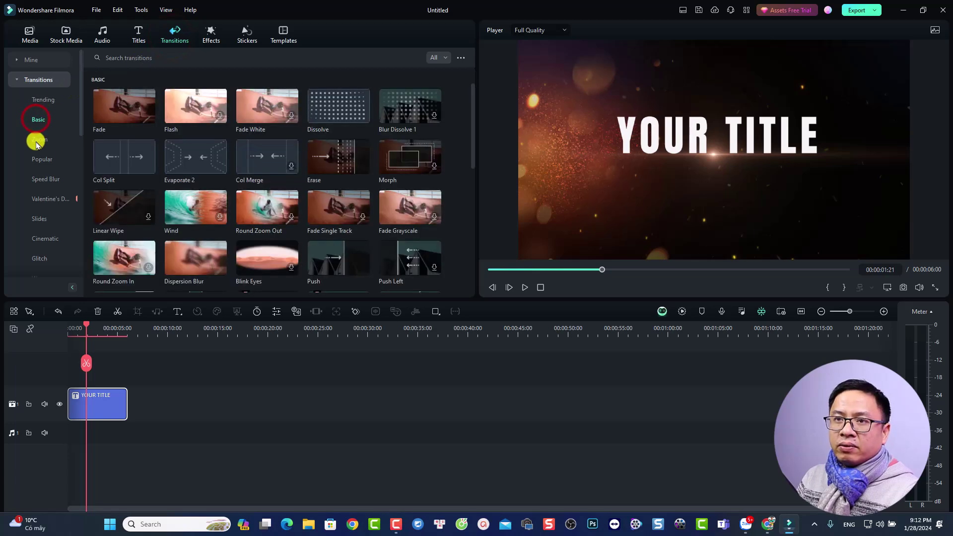
left_click(35, 140)
left_click(39, 159)
left_click(42, 181)
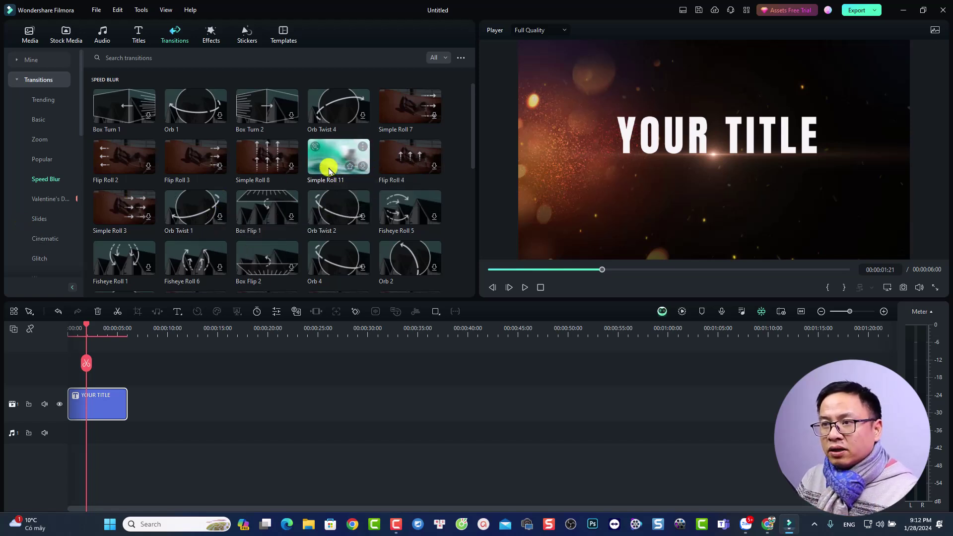
left_click_drag(328, 172, 117, 395)
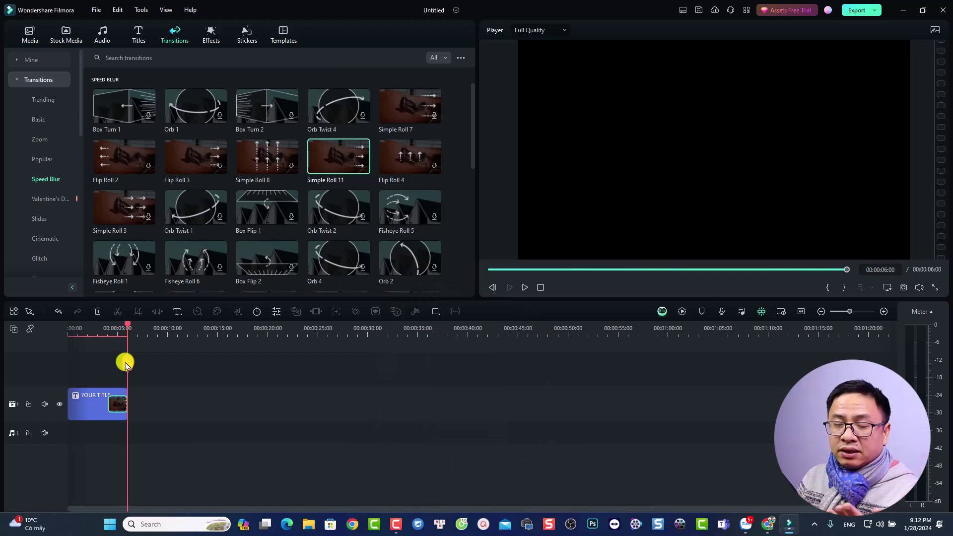
left_click(208, 34)
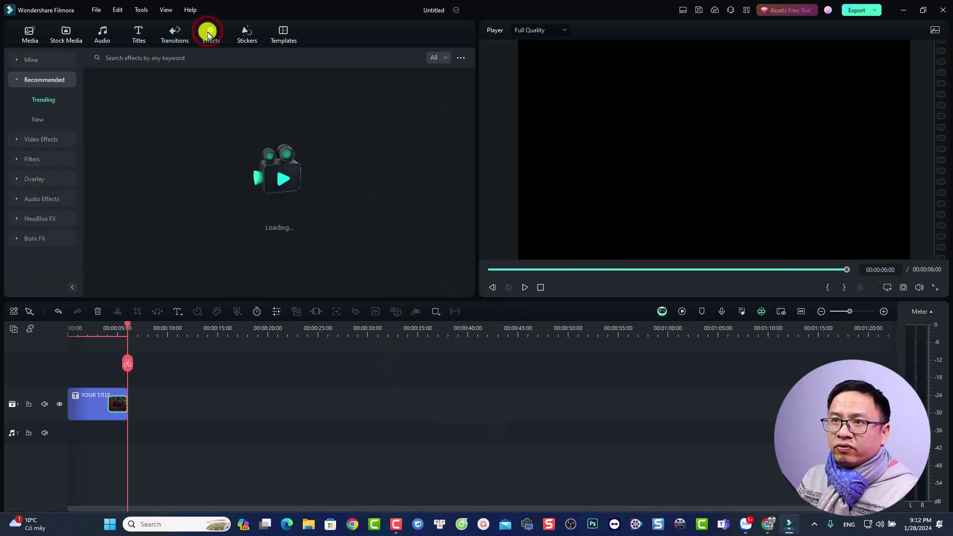
Browse the Shake, Glitch and AI Portrait video effects.
left_click(31, 137)
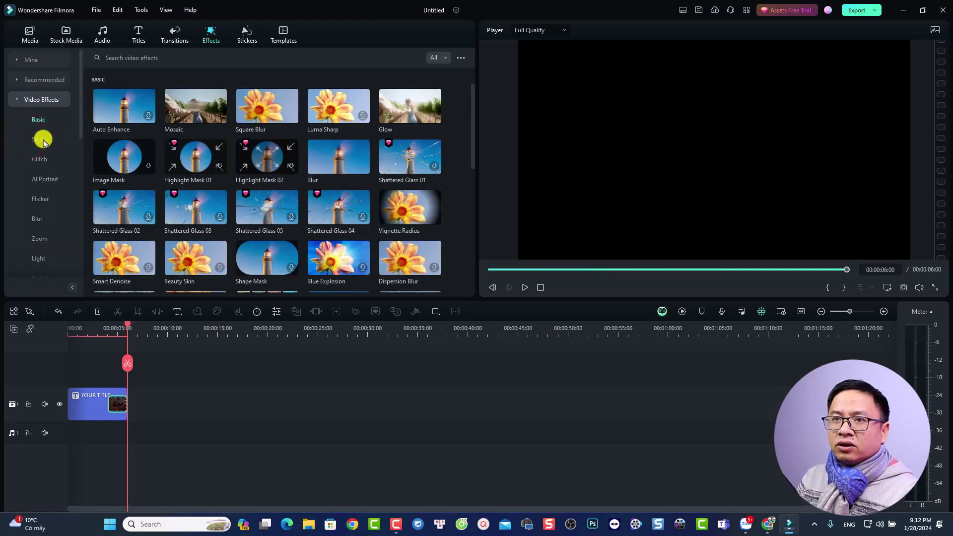
left_click(43, 142)
left_click(39, 159)
left_click(42, 179)
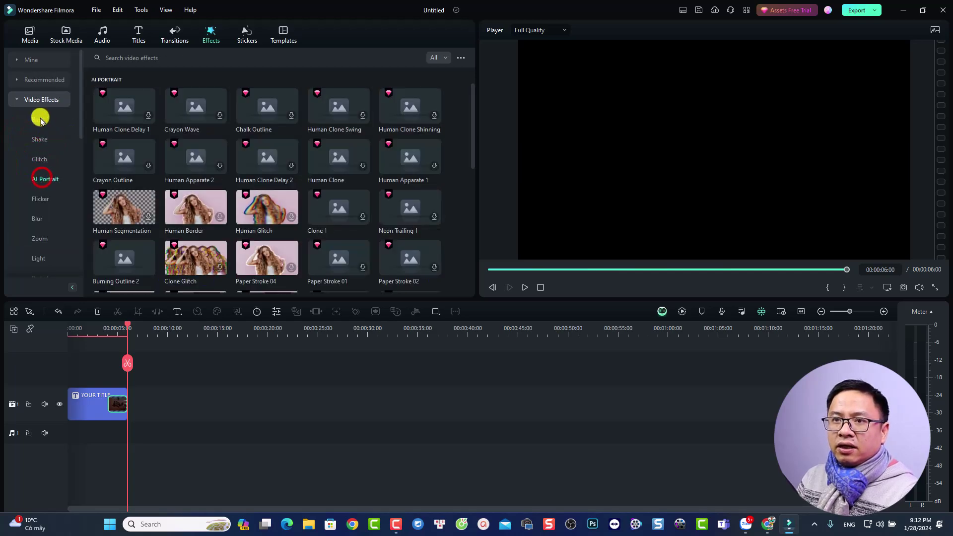
left_click(15, 99)
Browse the Basic, Mono and Instagram filters.
left_click(26, 122)
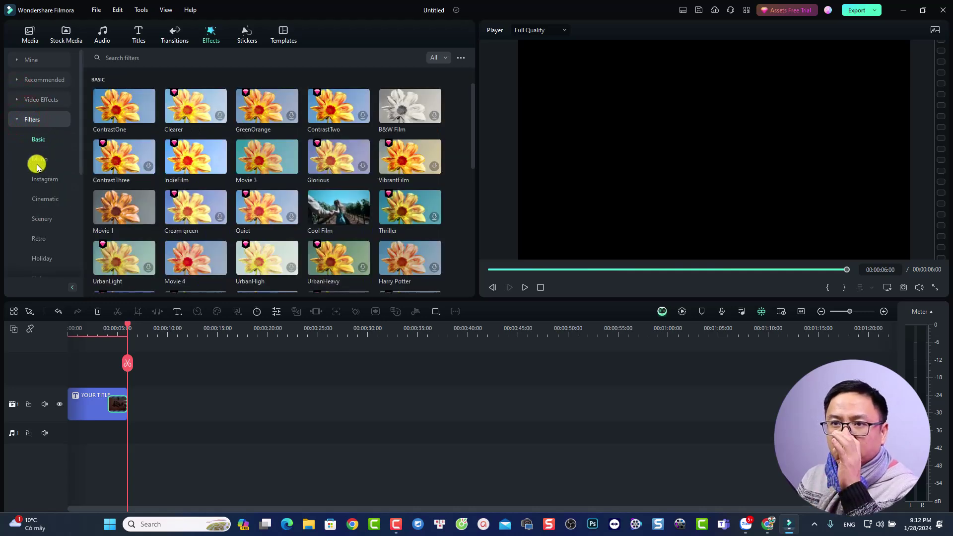
left_click(37, 162)
left_click(46, 177)
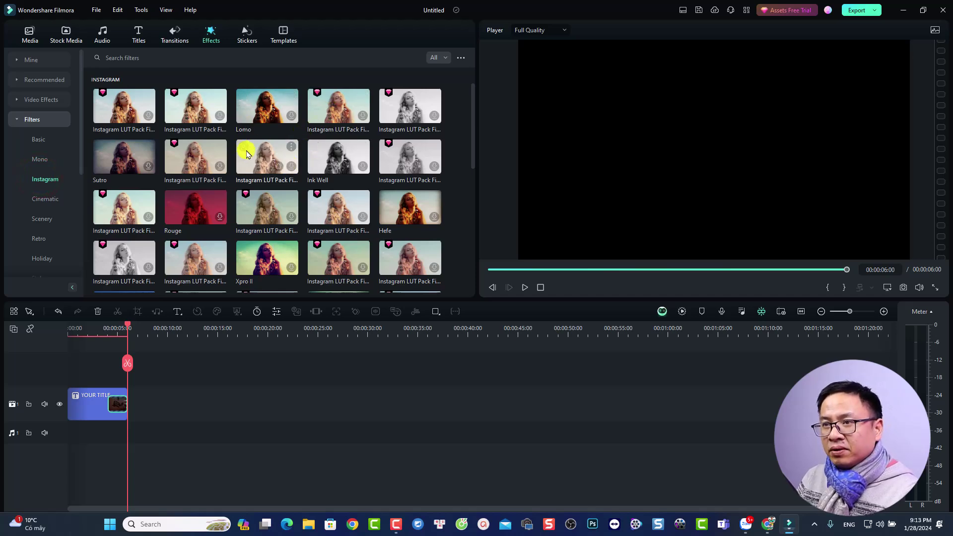
left_click(17, 121)
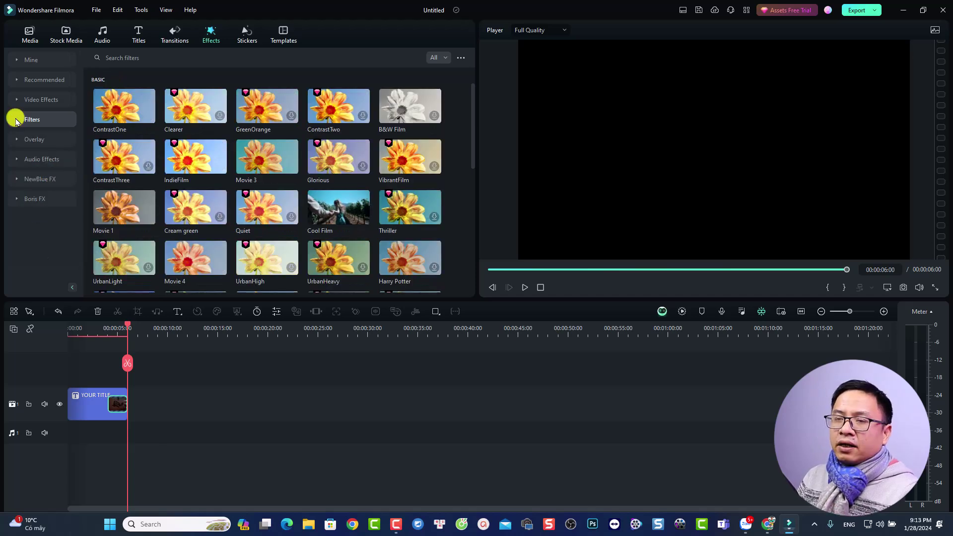
Browse the voice filter and Audio-Driven audio effects, such as Audio Visualizer Glow.
left_click(32, 160)
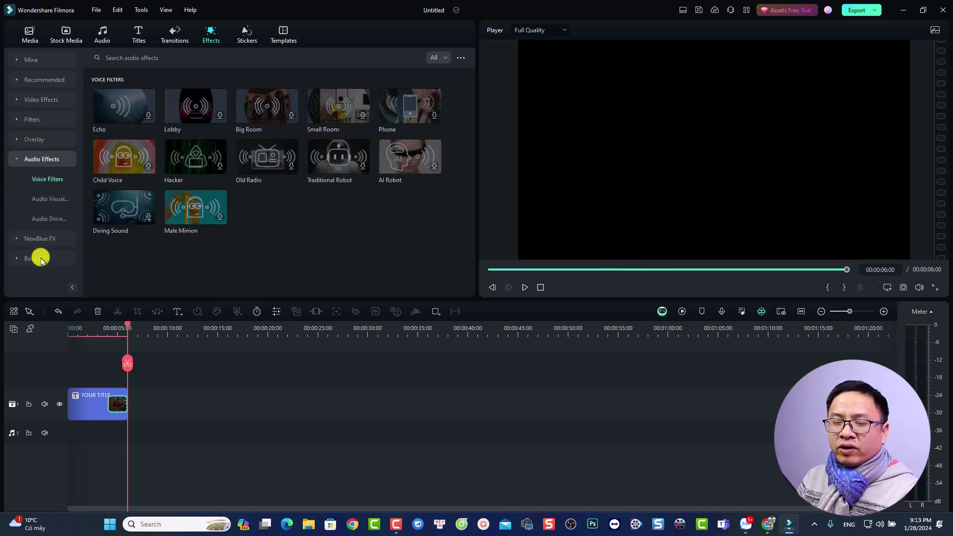
left_click(48, 195)
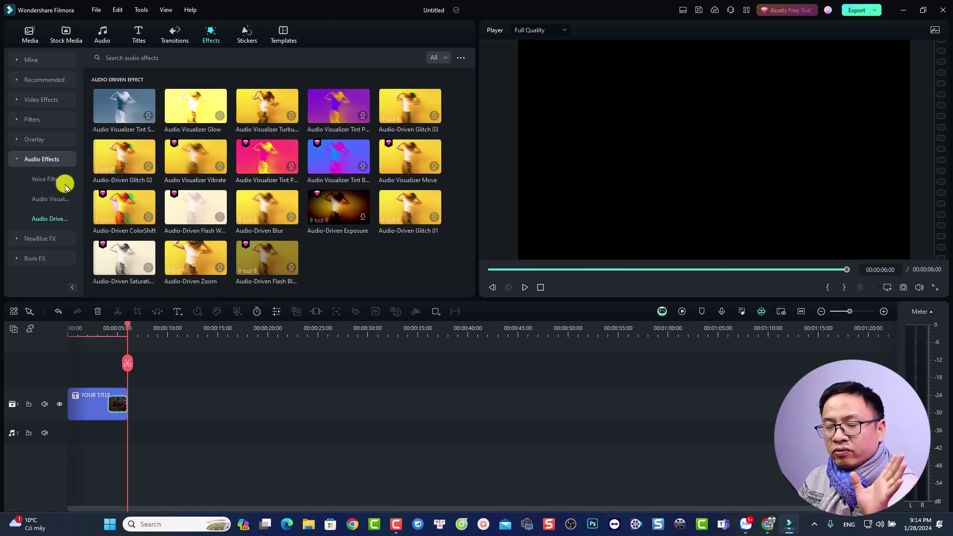
left_click(212, 38)
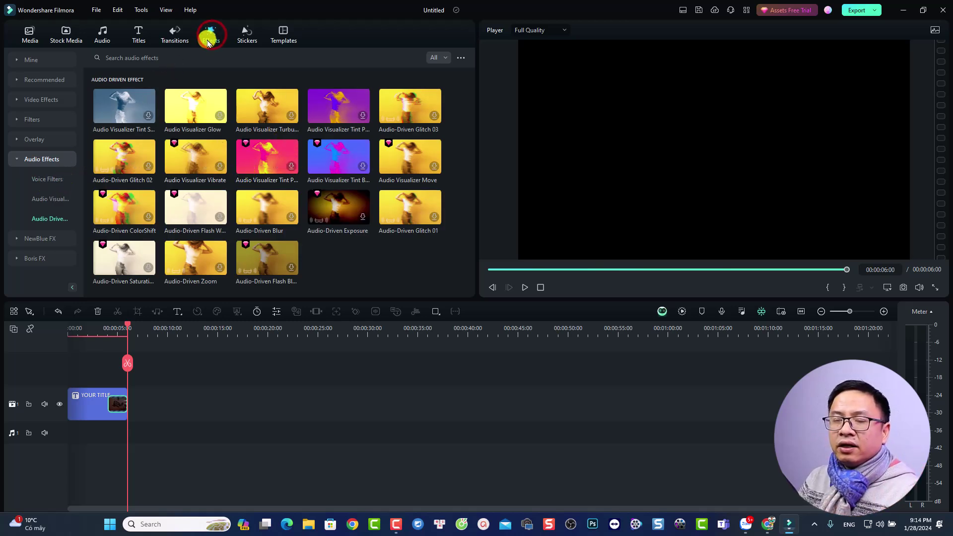
Browse the Social Media, Emoji, Arrow and Valentine's Day sticker categories.
left_click(244, 39)
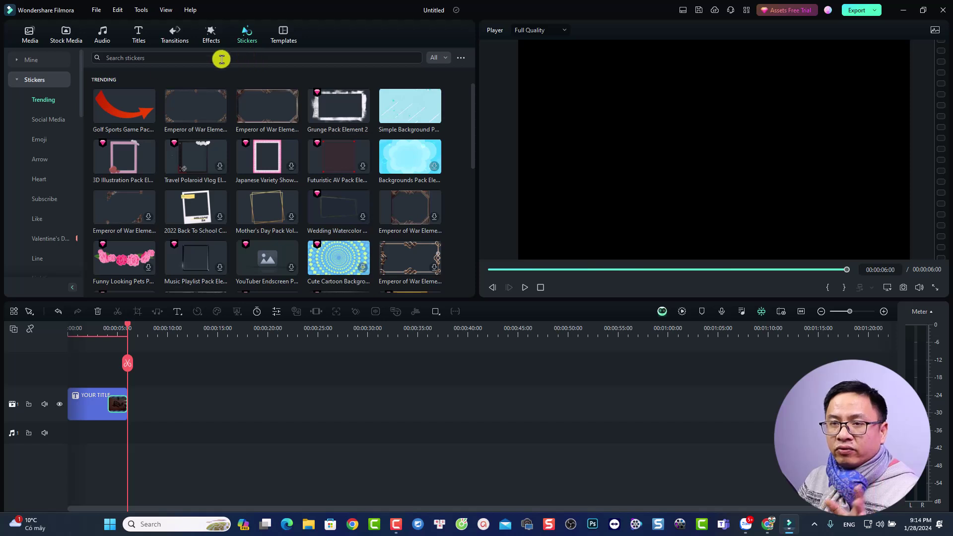
mouse_move(107, 112)
left_click(49, 118)
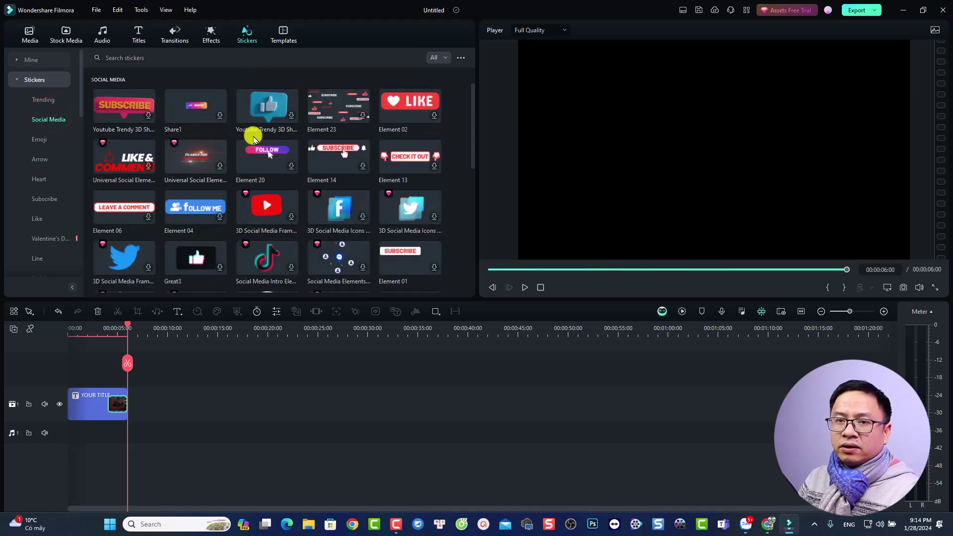
left_click(42, 142)
left_click(40, 159)
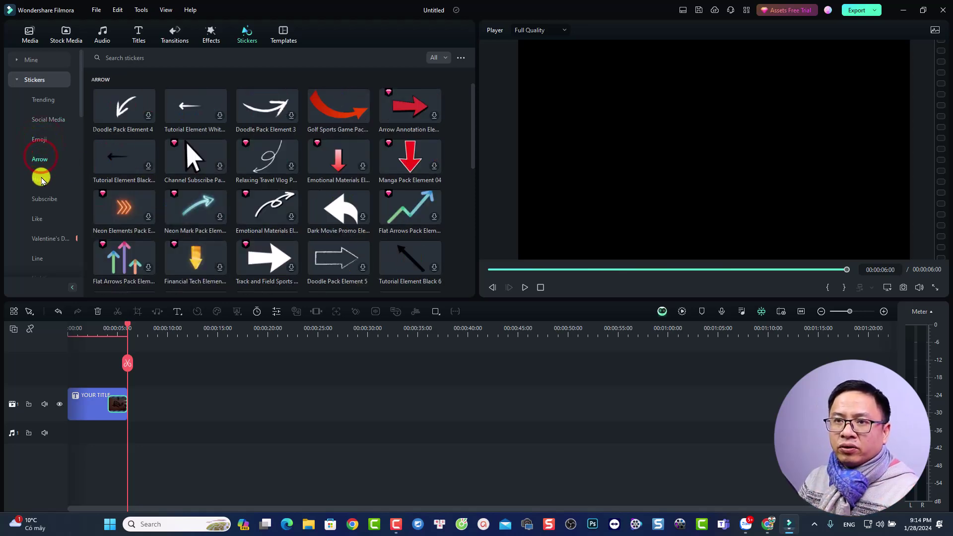
left_click(42, 239)
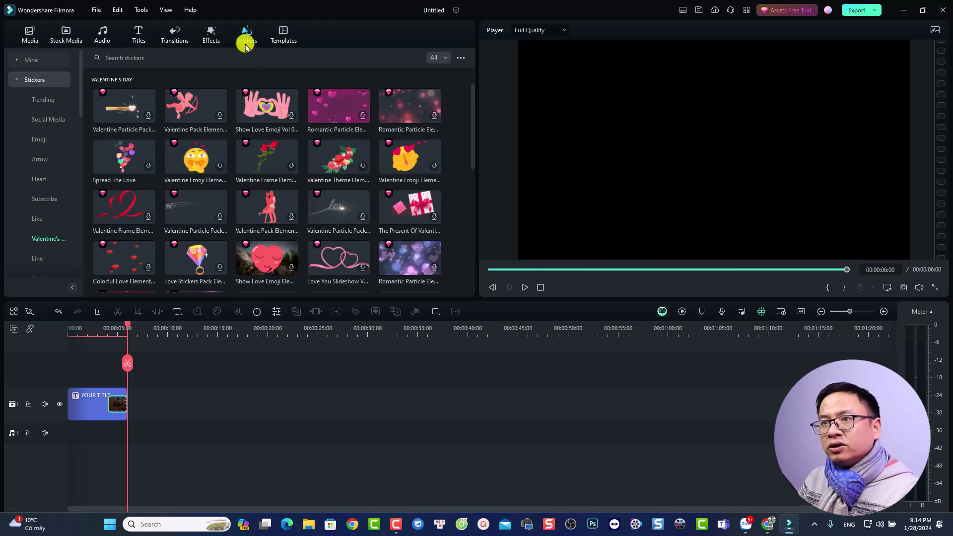
Look through the Split Screen templates, then show the Trending templates.
left_click(283, 39)
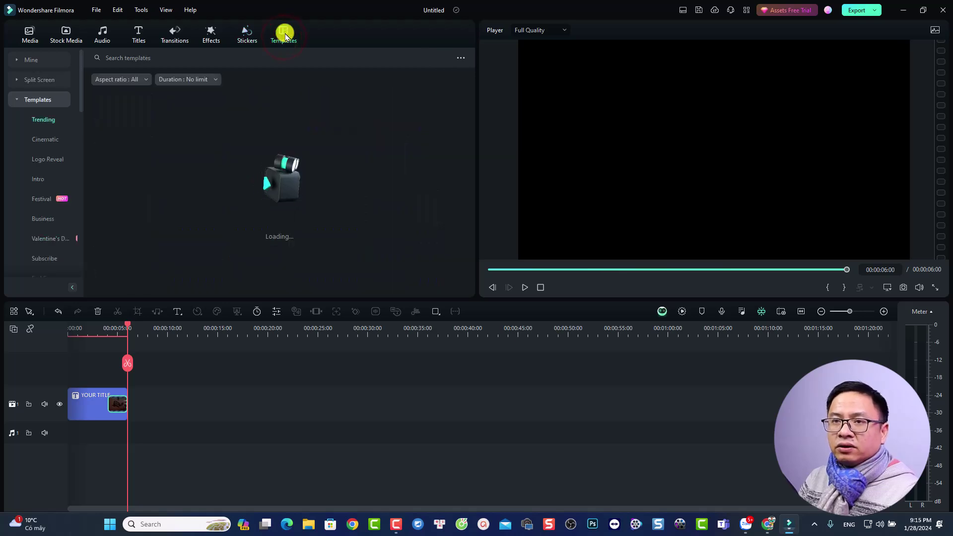
left_click(29, 80)
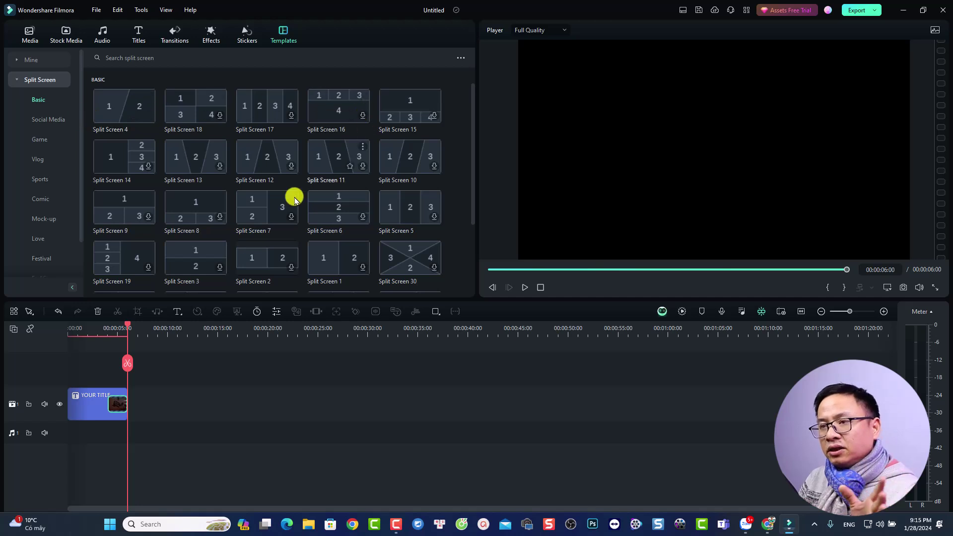
left_click(21, 82)
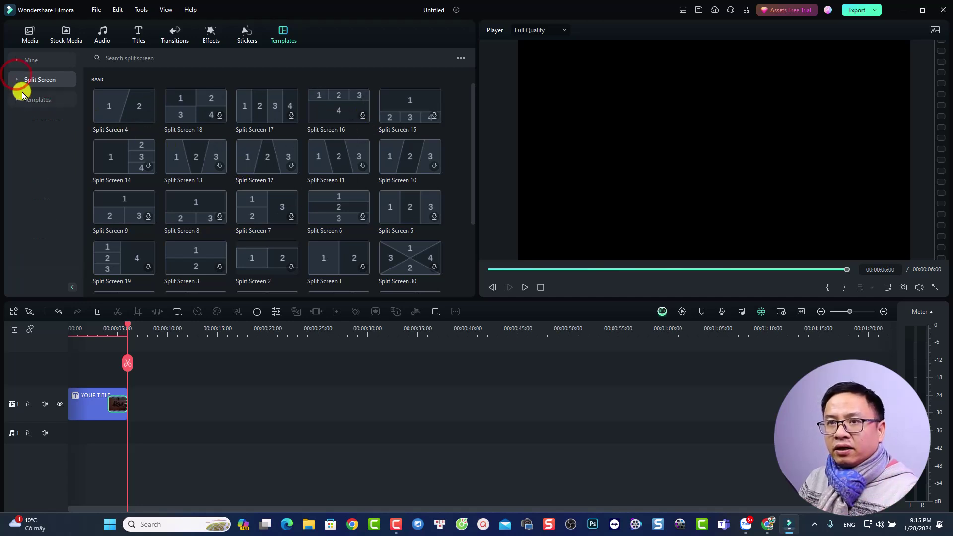
left_click(25, 98)
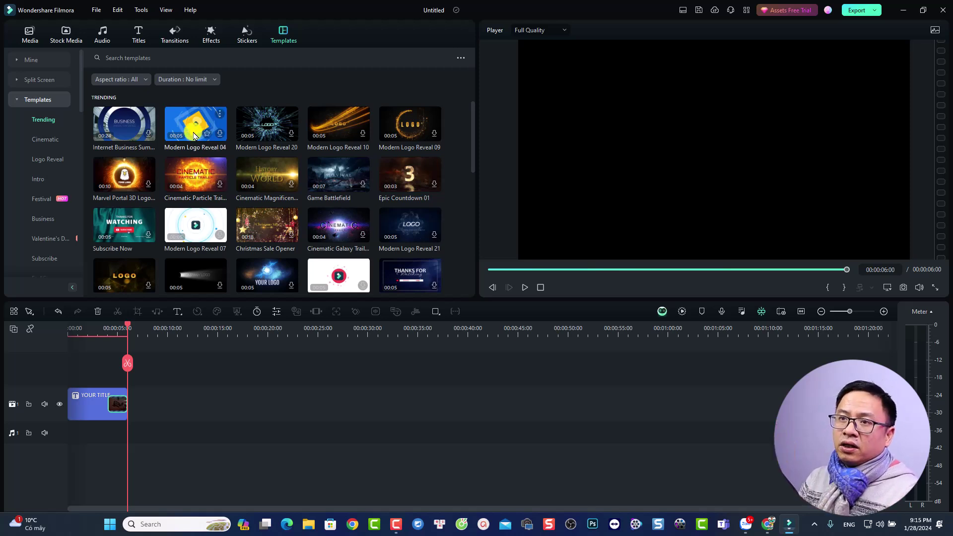
Drop Modern Logo Reveal 04 after the title clip, then cancel its download.
left_click_drag(194, 128, 134, 414)
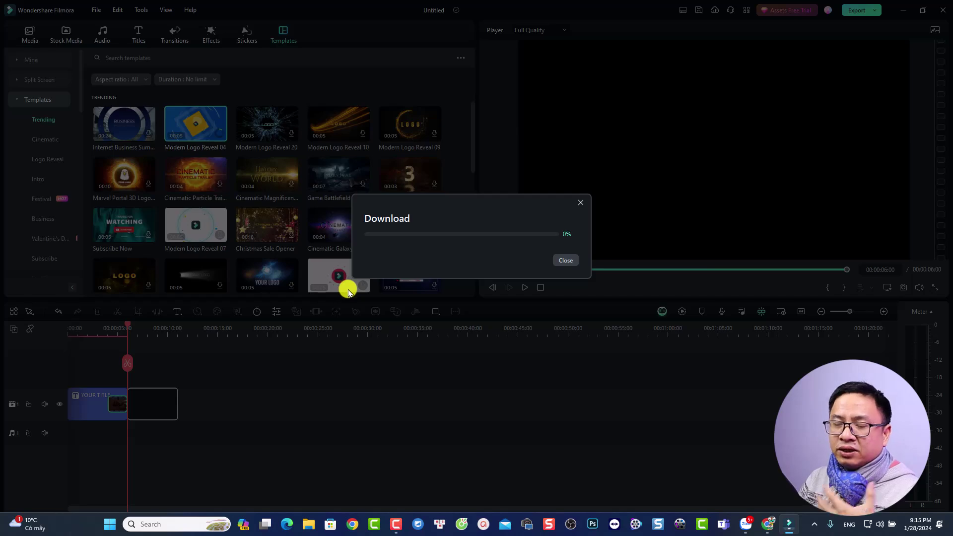
left_click(563, 261)
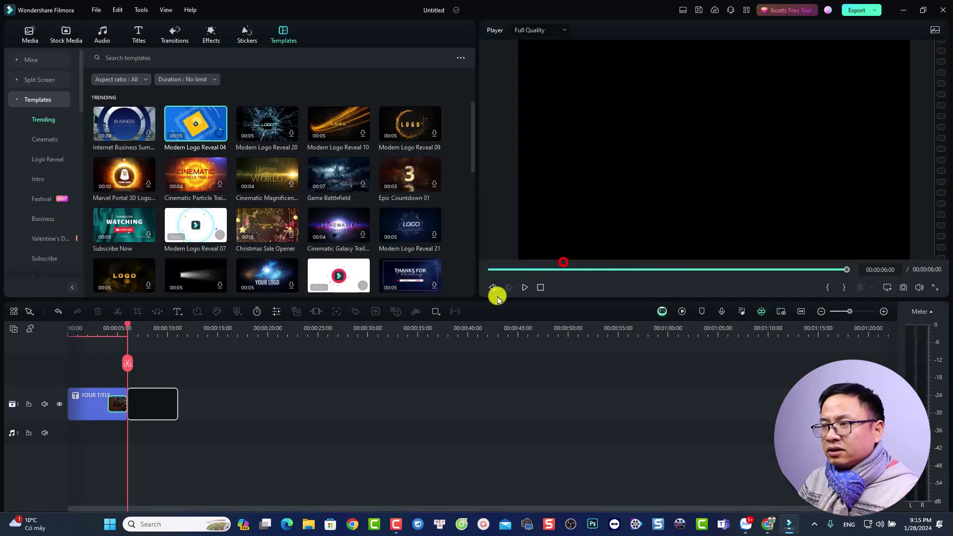
left_click(191, 365)
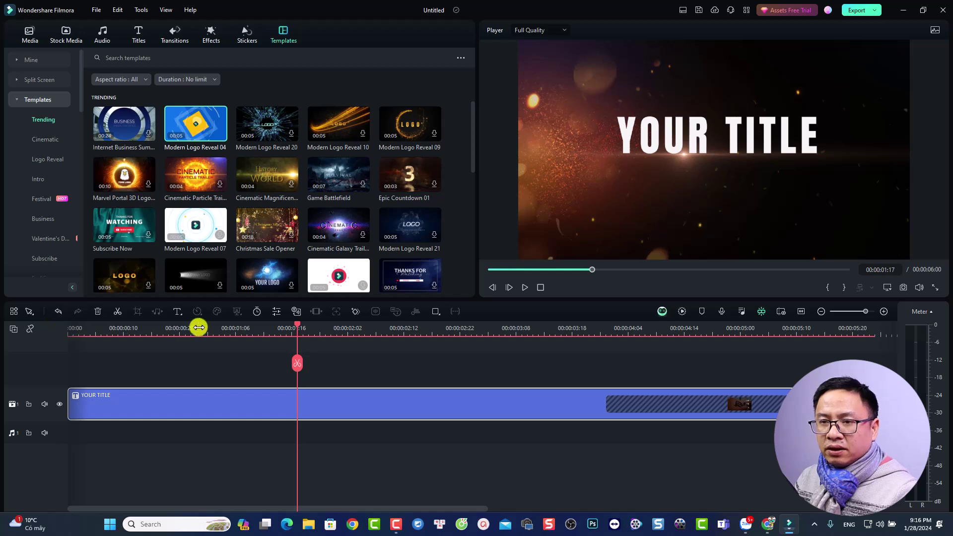
left_click(29, 313)
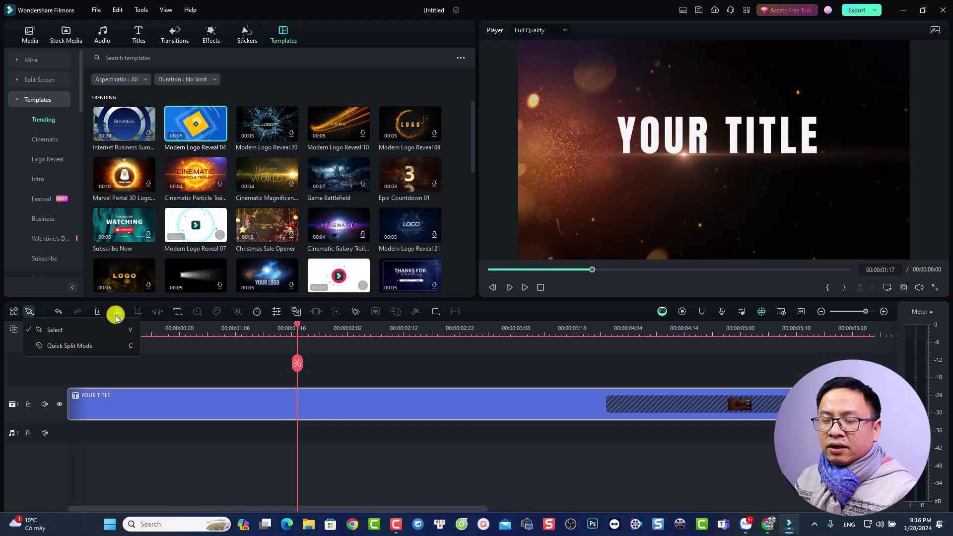
left_click(177, 314)
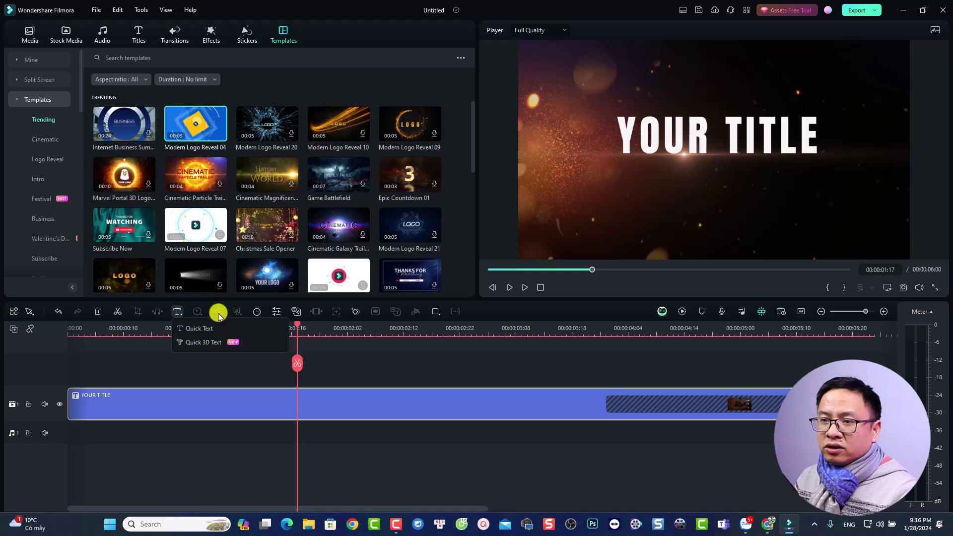
left_click(235, 313)
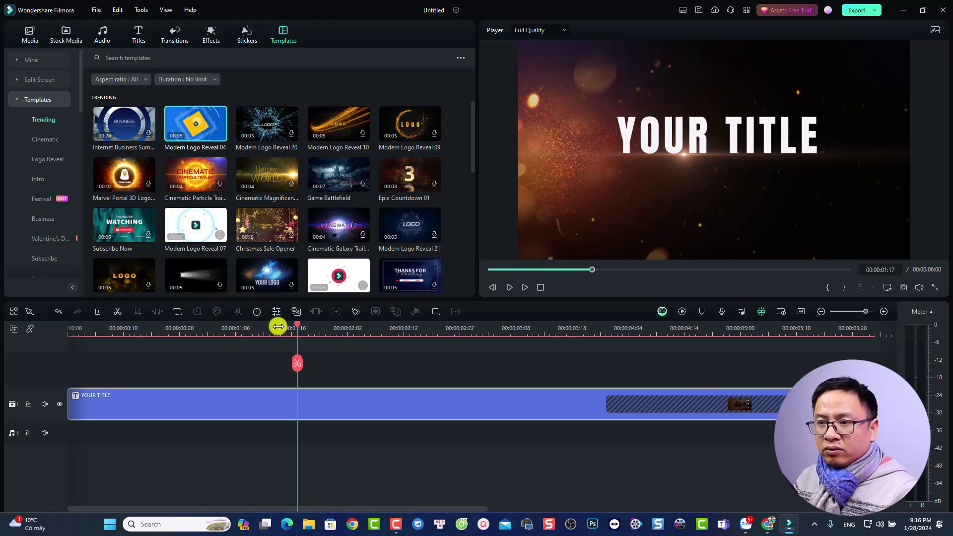
left_click(330, 391)
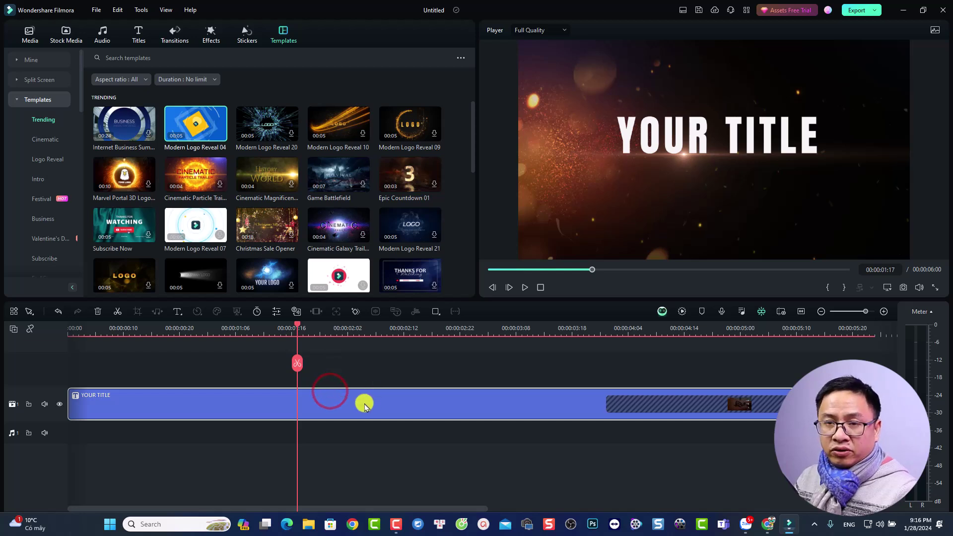
scroll(455, 406, "down", 2)
scroll(456, 406, "up", 4)
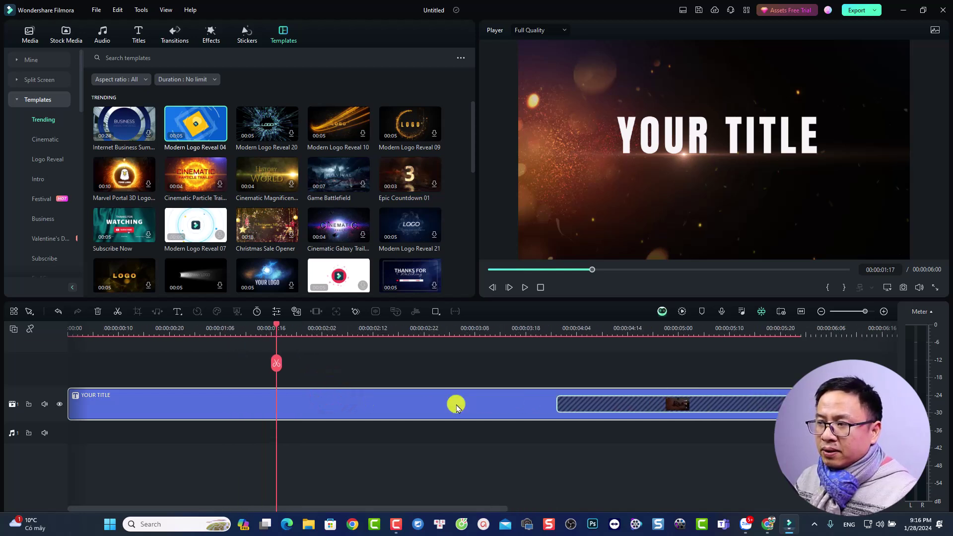
scroll(456, 406, "down", 3)
scroll(456, 406, "up", 1)
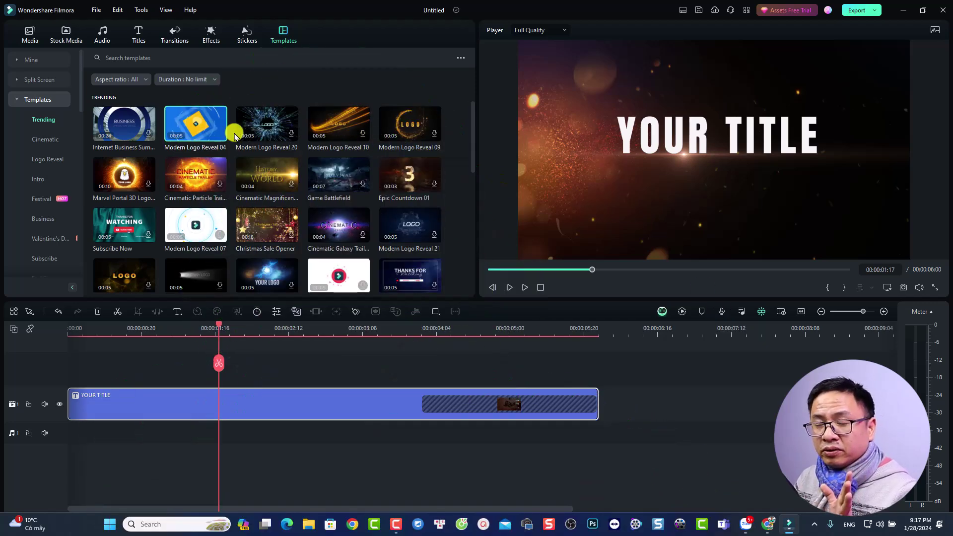
Switch to Project Media, then box-select the YOUR TITLE clip on the timeline and delete it.
left_click(20, 39)
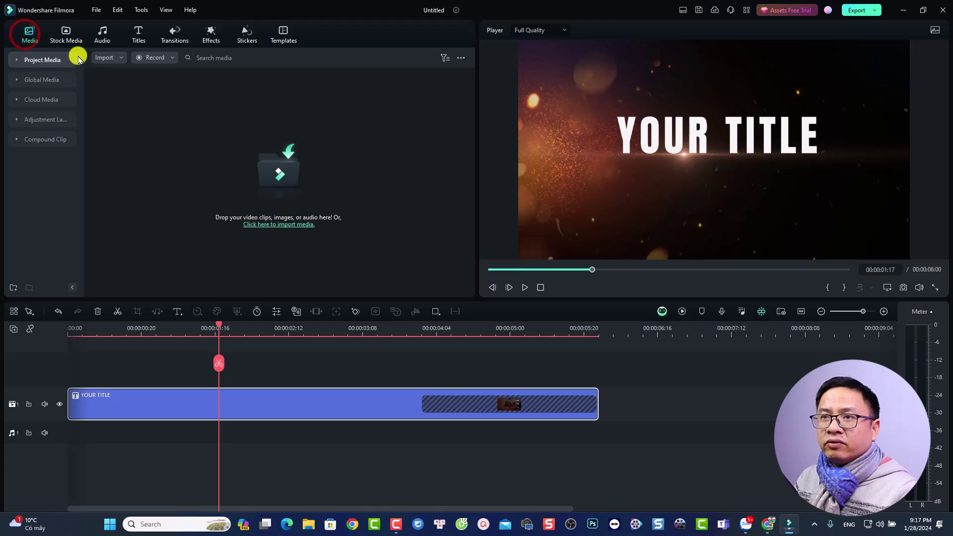
left_click(171, 59)
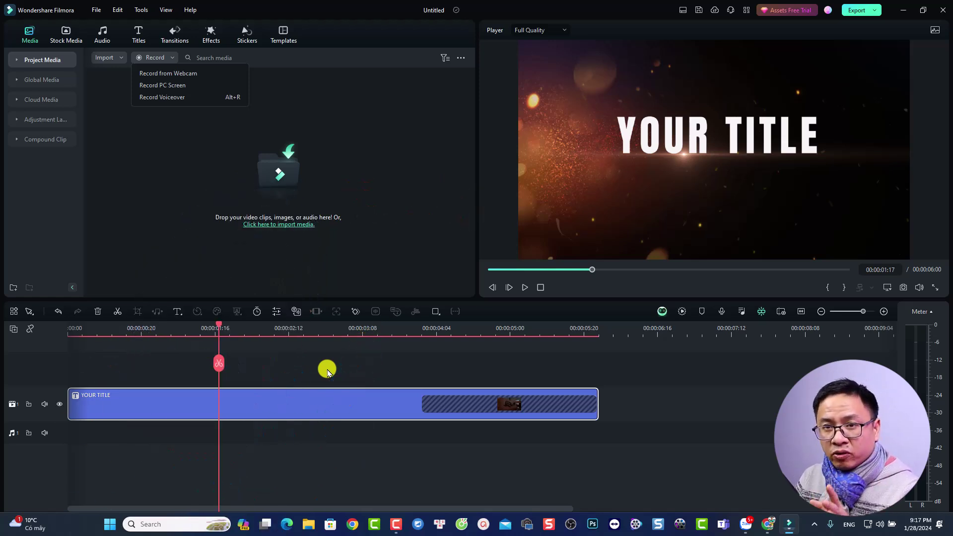
left_click_drag(449, 362, 294, 449)
key("Delete")
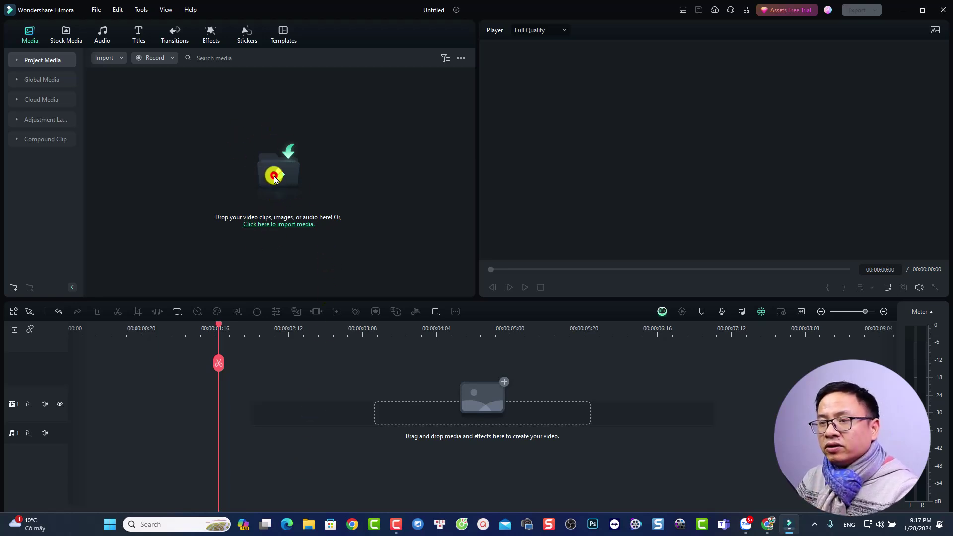
Import the MVI_9350 video without creating a proxy file.
left_click(274, 177)
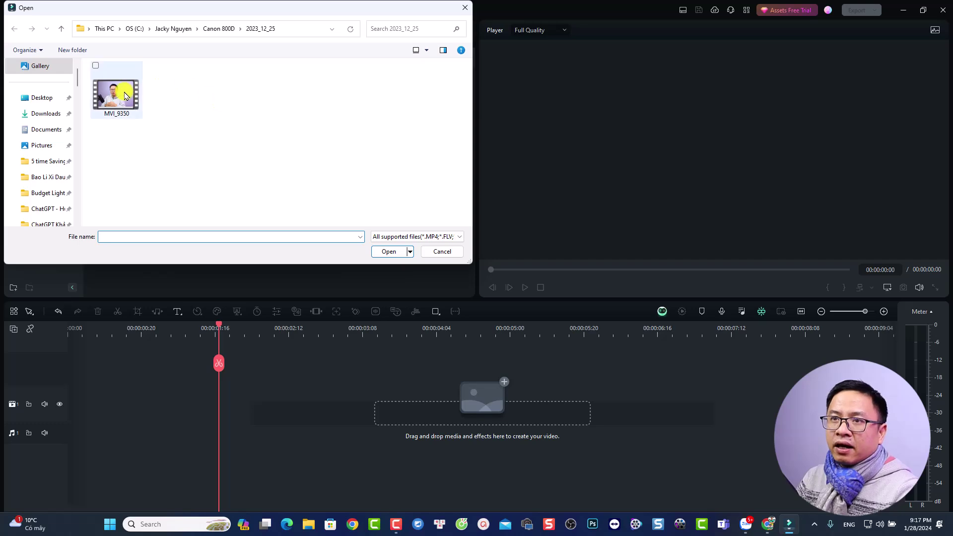
left_click(113, 102)
left_click(388, 251)
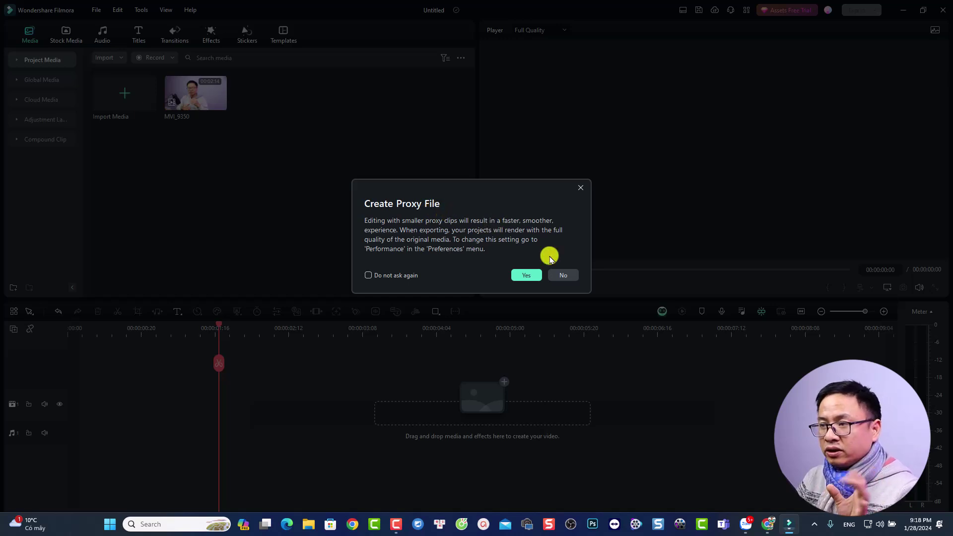
left_click(567, 276)
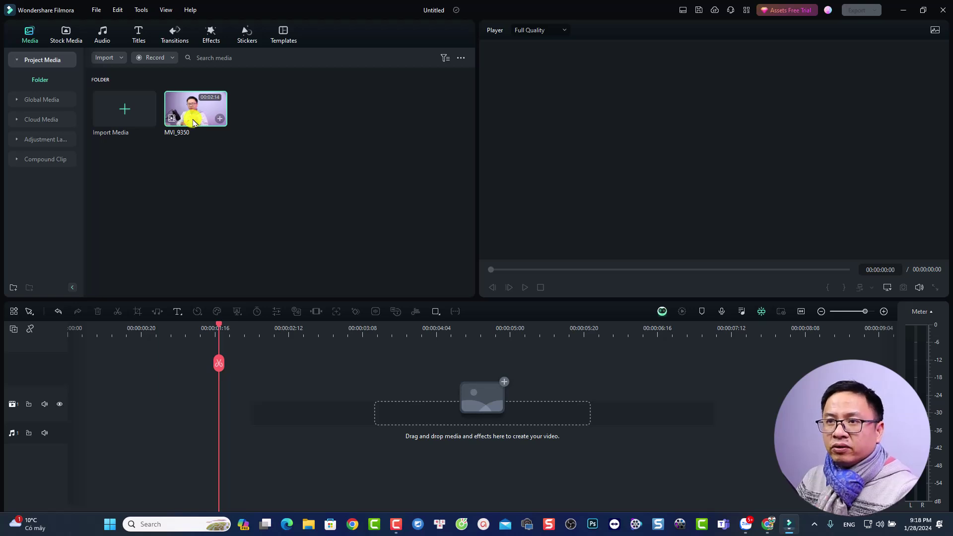
Preview MVI_9350 and place it on the video track, keeping project settings.
double_click(193, 122)
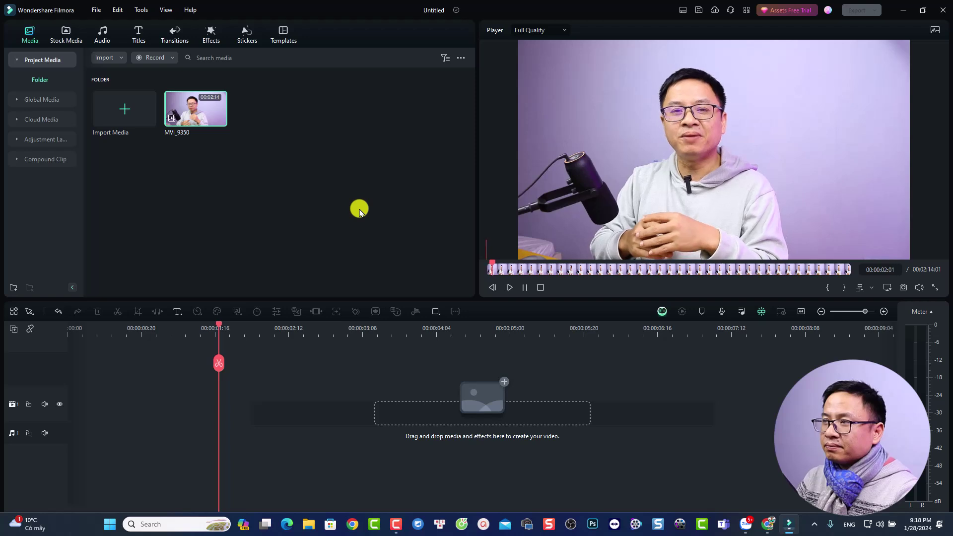
key("space")
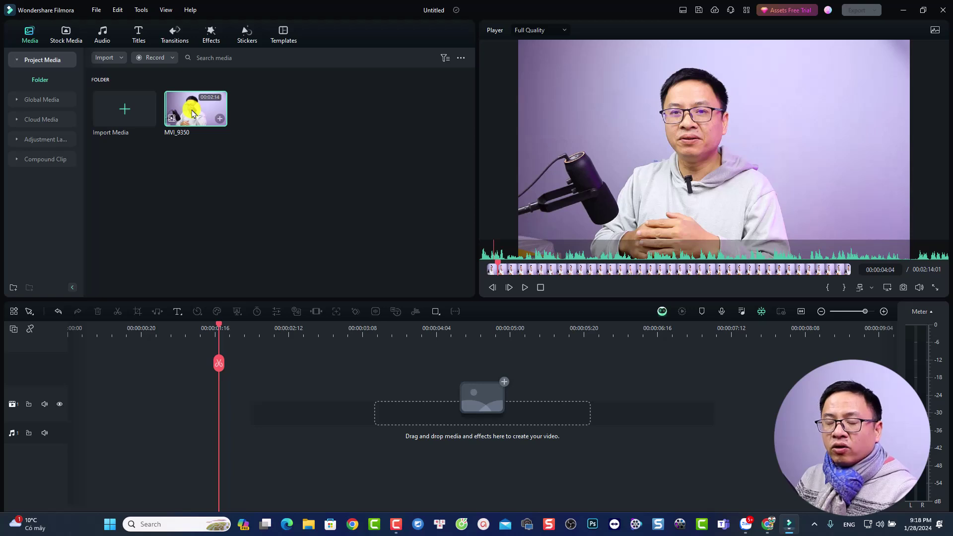
left_click_drag(193, 114, 64, 401)
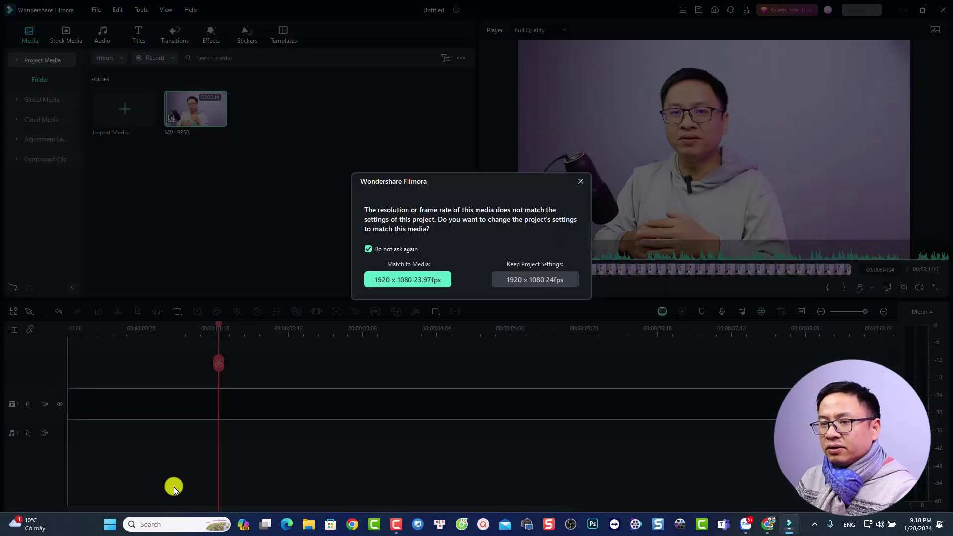
left_click(547, 280)
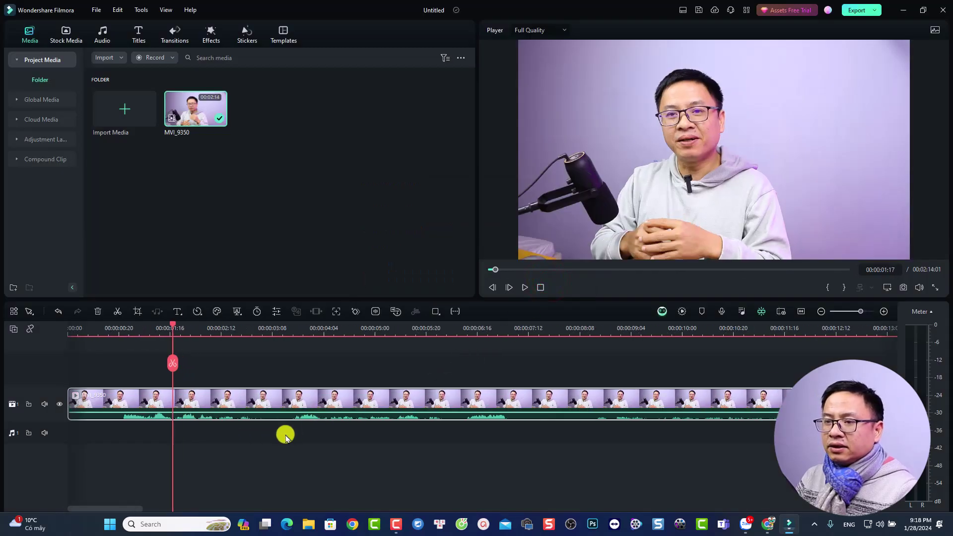
Split the clip at 00:00:06:13 and delete the opening part.
left_click(98, 334)
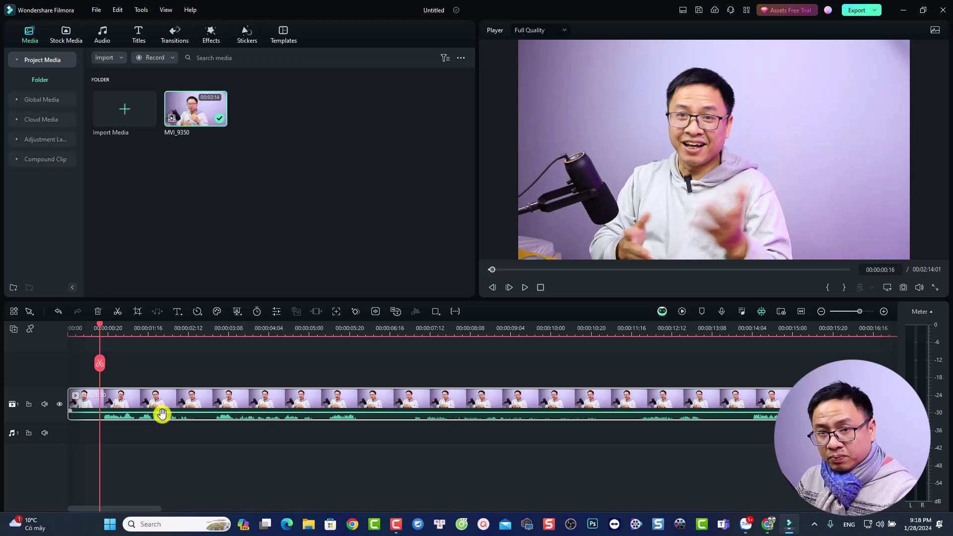
key("space")
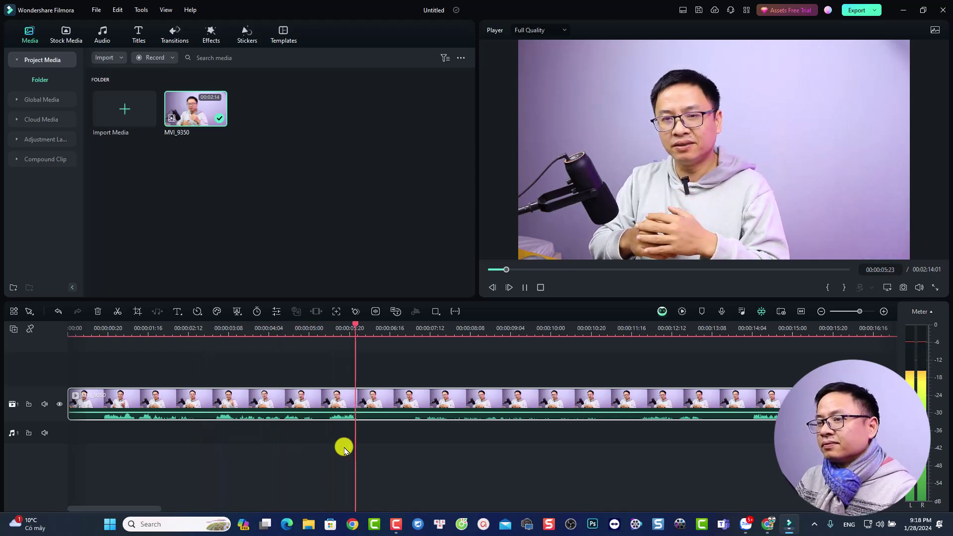
key("space")
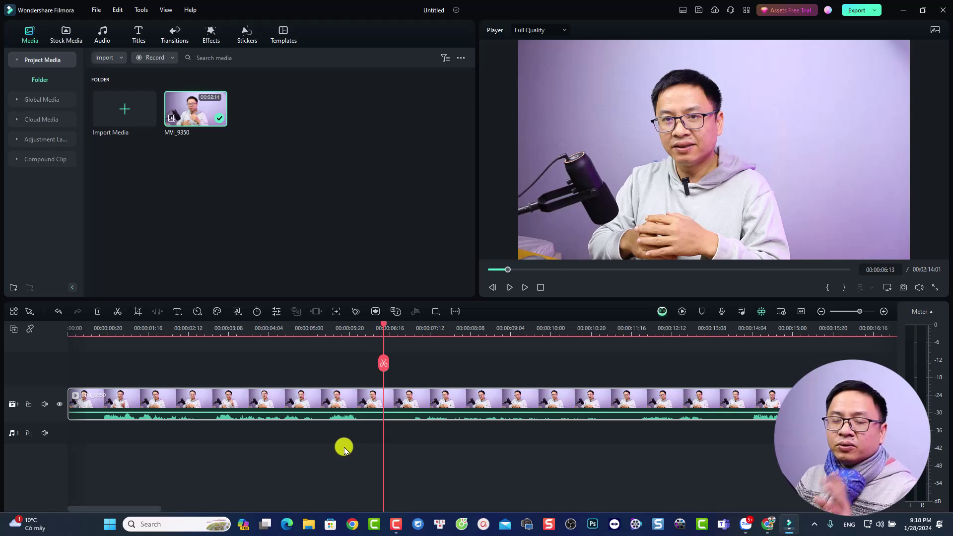
key("ctrl+b")
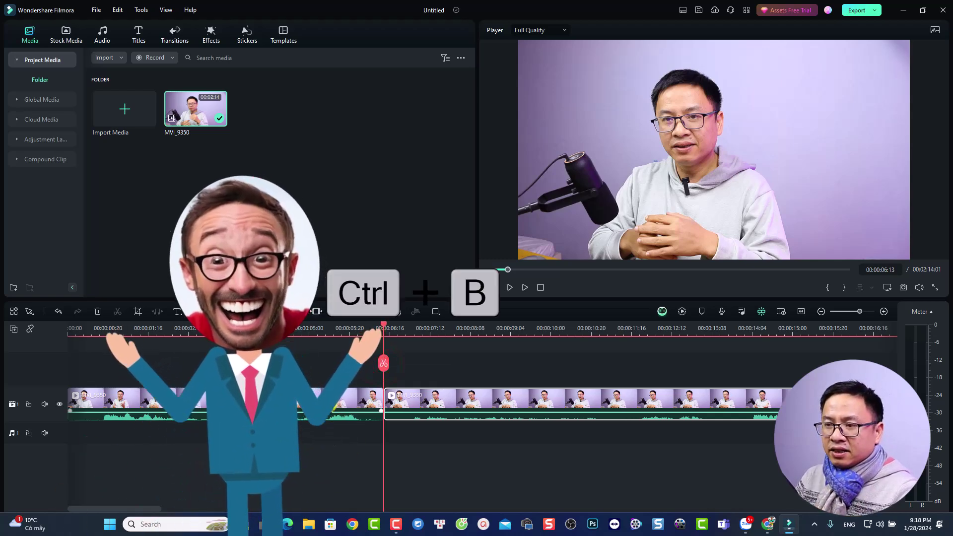
left_click(328, 405)
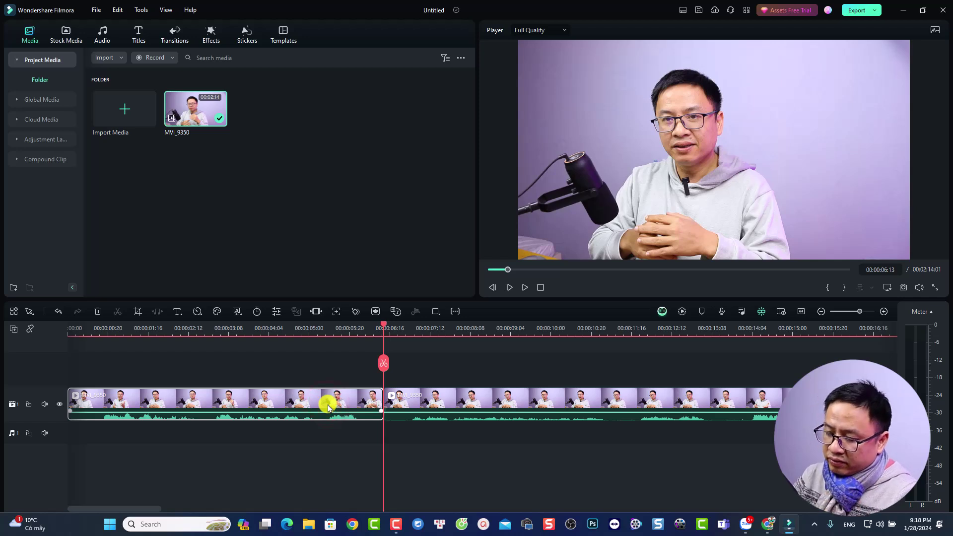
key("Delete")
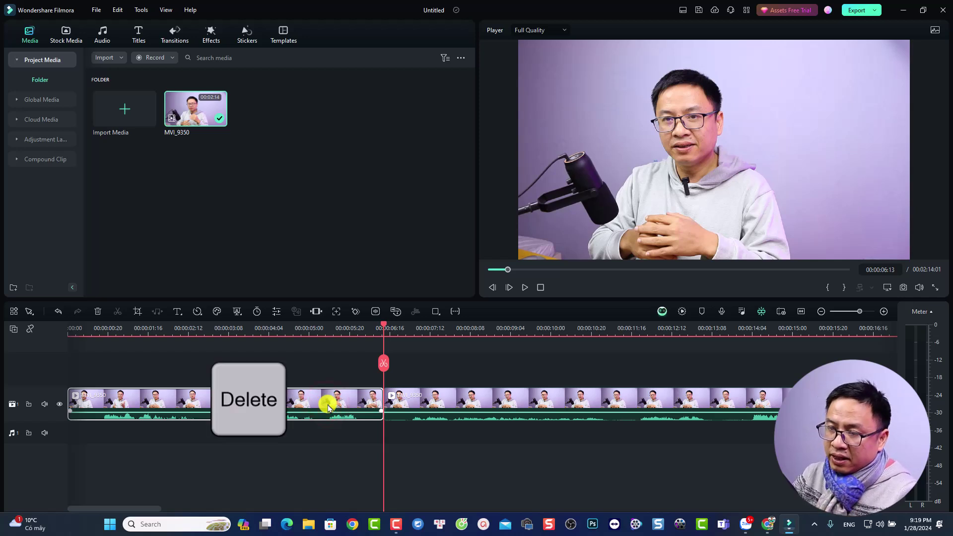
key("Delete")
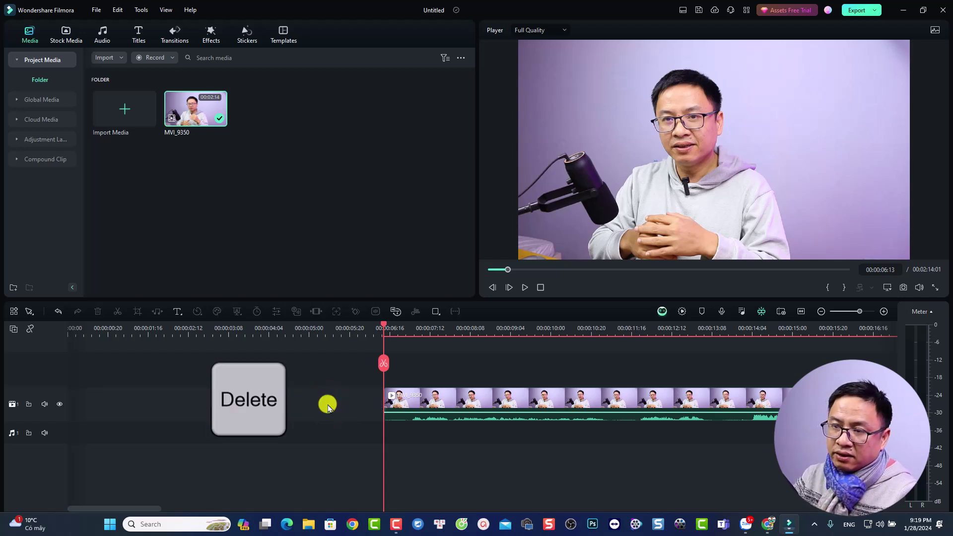
Cut away the piece before 00:00:08:19 and move the clip to the timeline start.
left_click(492, 331)
left_click(492, 365)
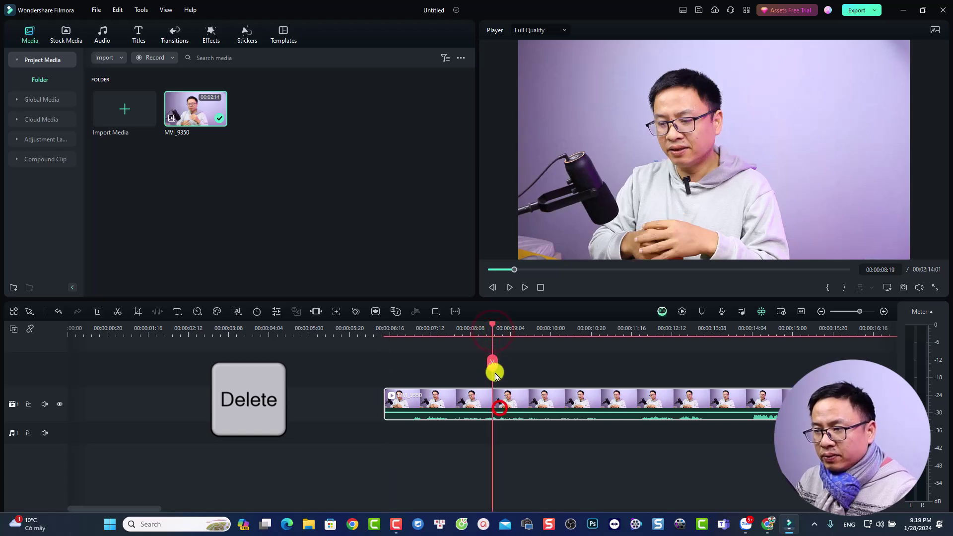
left_click(421, 401)
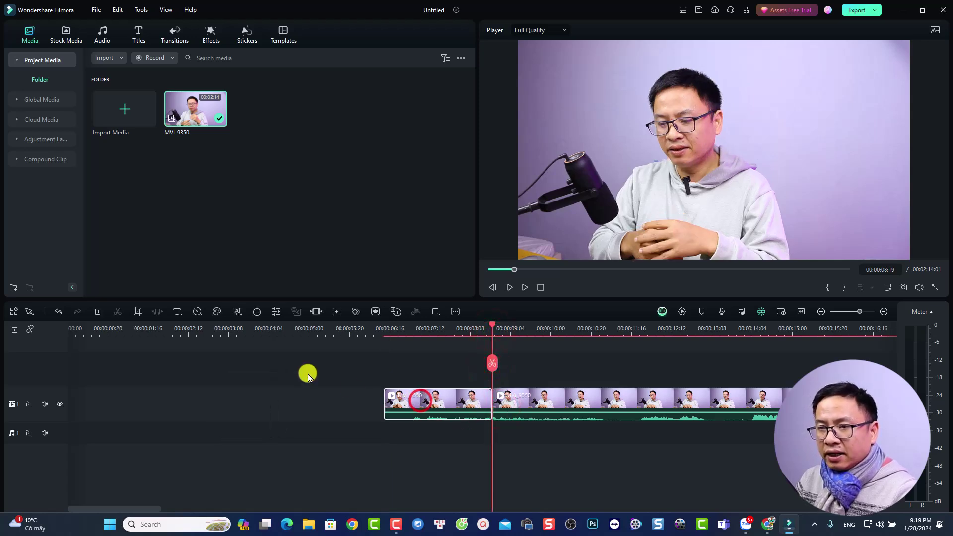
left_click(98, 313)
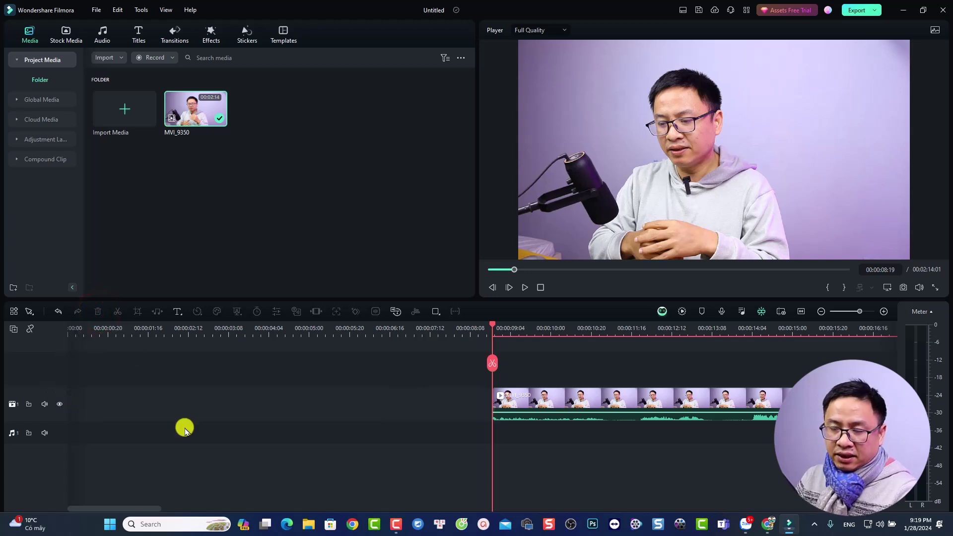
left_click(555, 406)
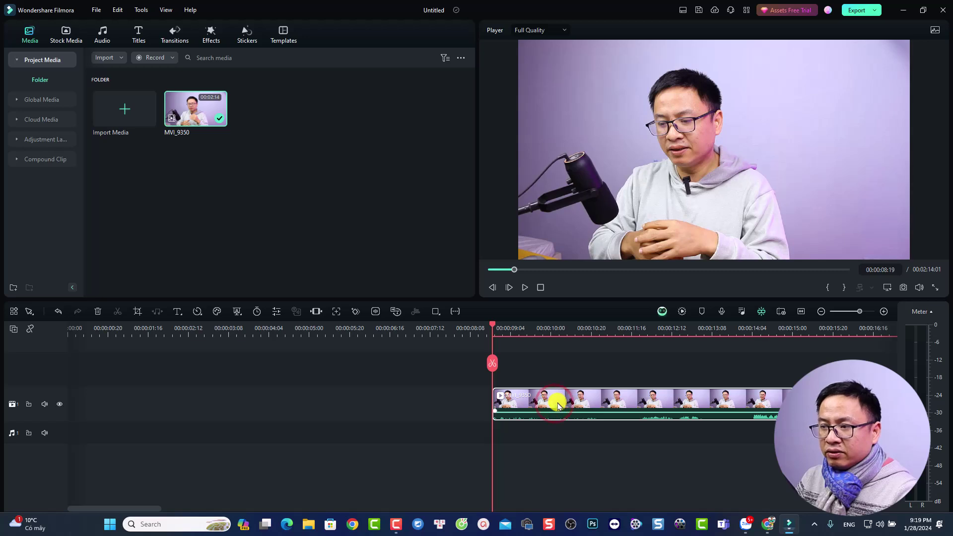
left_click_drag(547, 402, 228, 420)
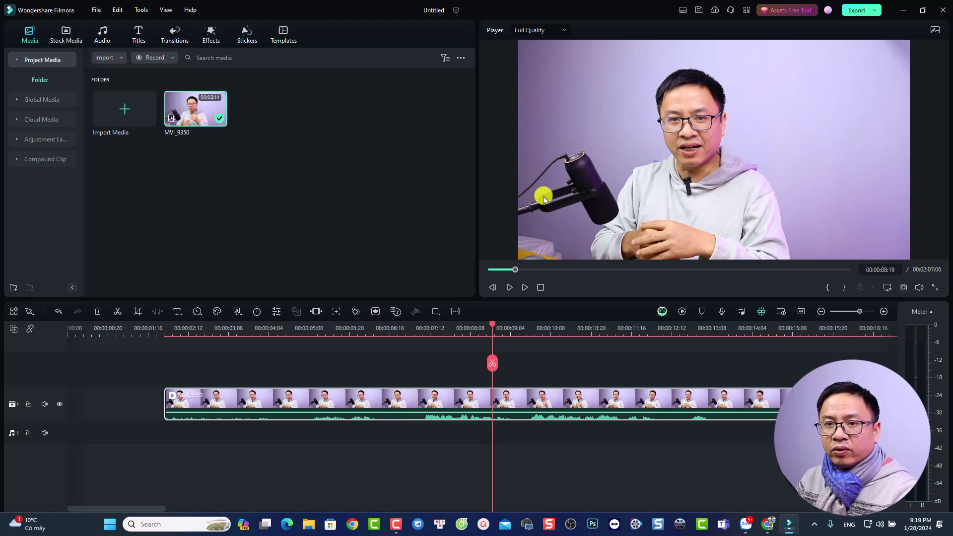
left_click(97, 331)
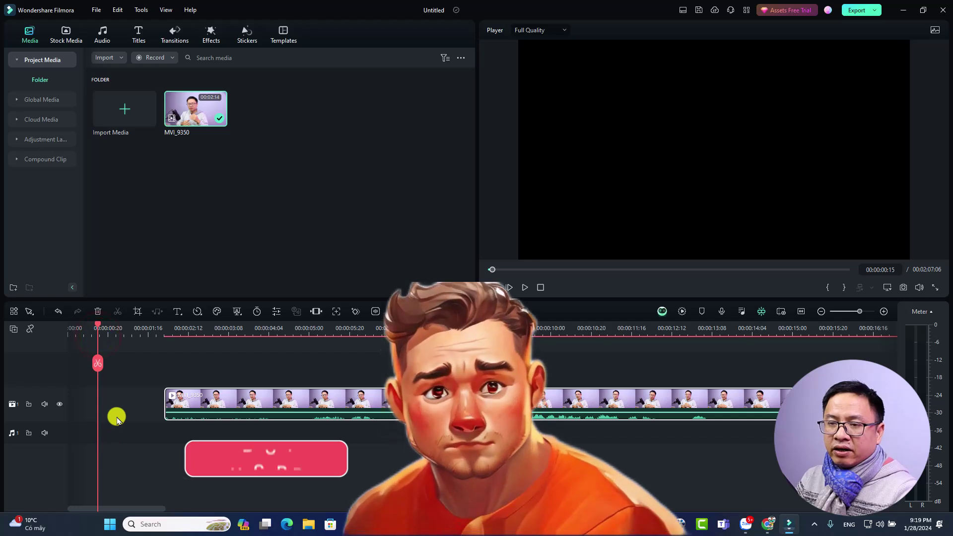
key("space")
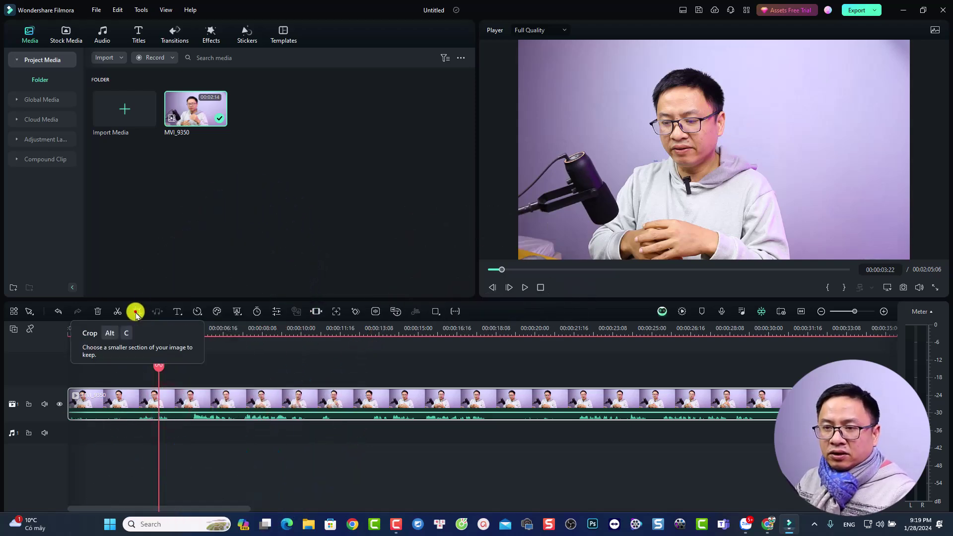
Crop the clip at a 16:9 ratio to 1233x694 around the face and apply it.
left_click(136, 313)
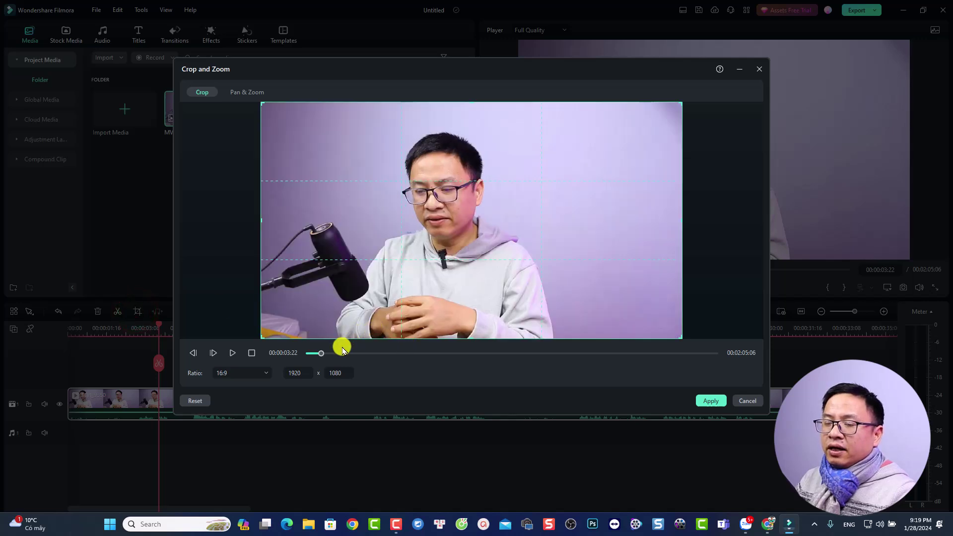
left_click(241, 373)
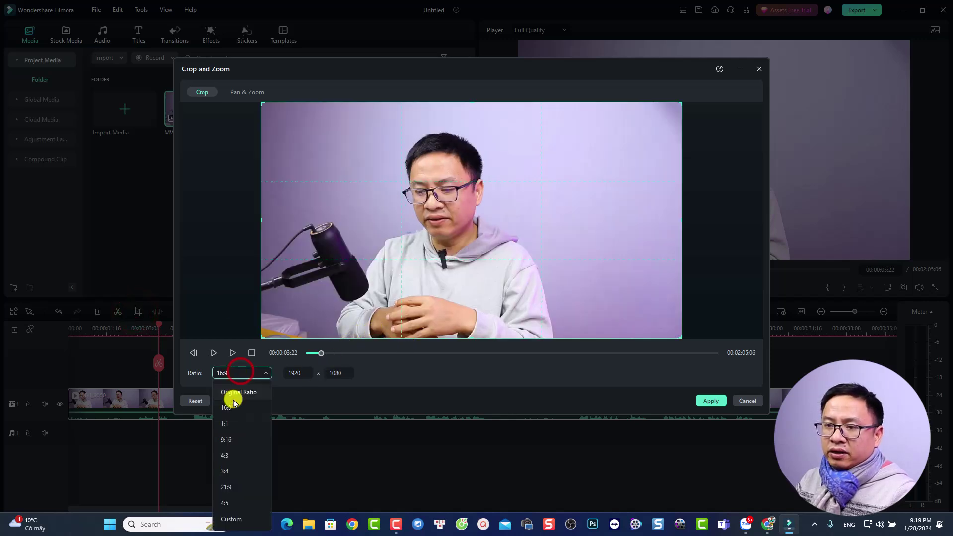
left_click(231, 405)
left_click(430, 255)
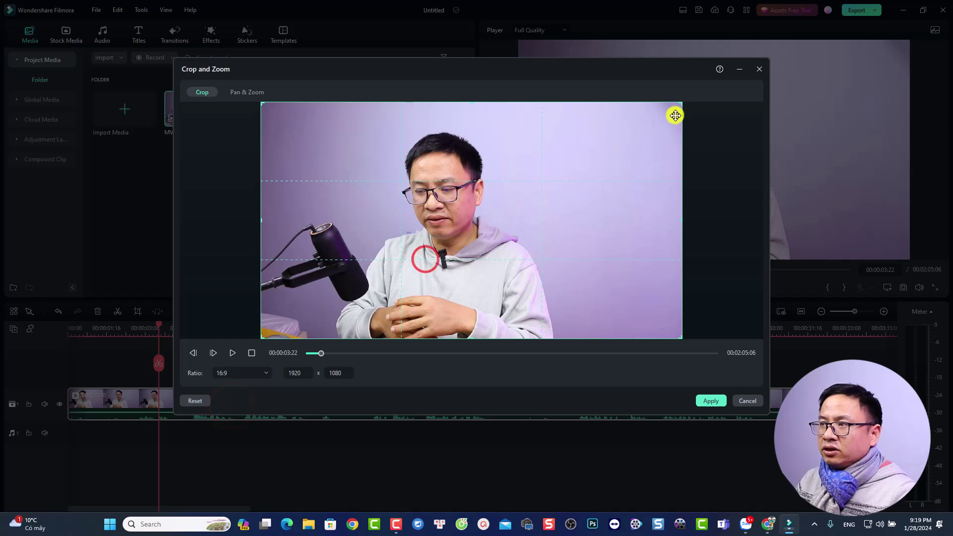
left_click_drag(681, 104, 531, 202)
left_click_drag(440, 258, 491, 189)
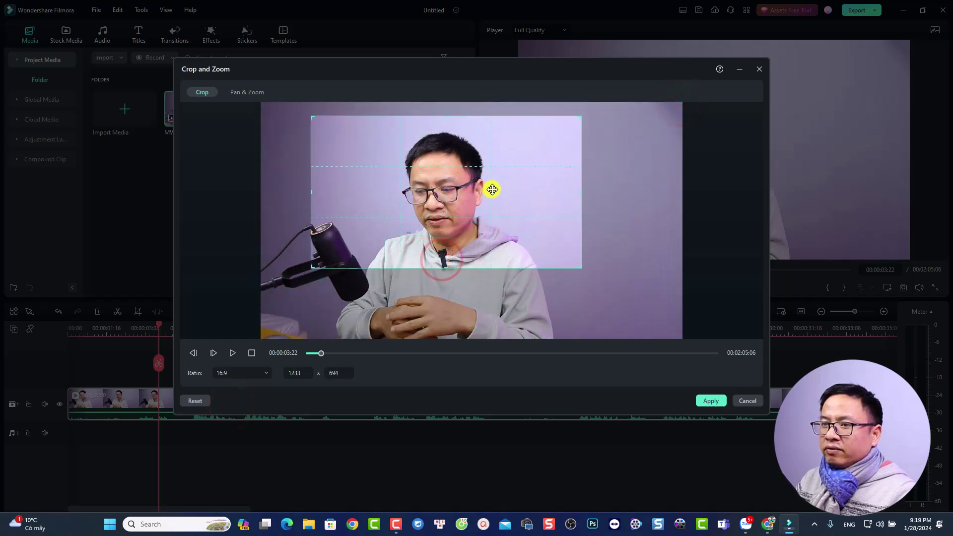
left_click(709, 402)
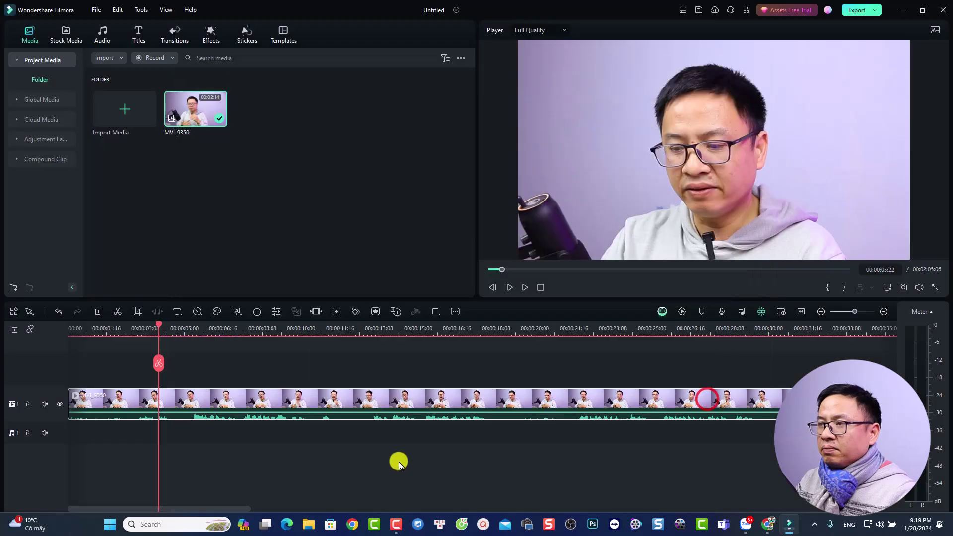
Play back the cropped clip to review it, then reselect the clip.
left_click(114, 332)
key("space")
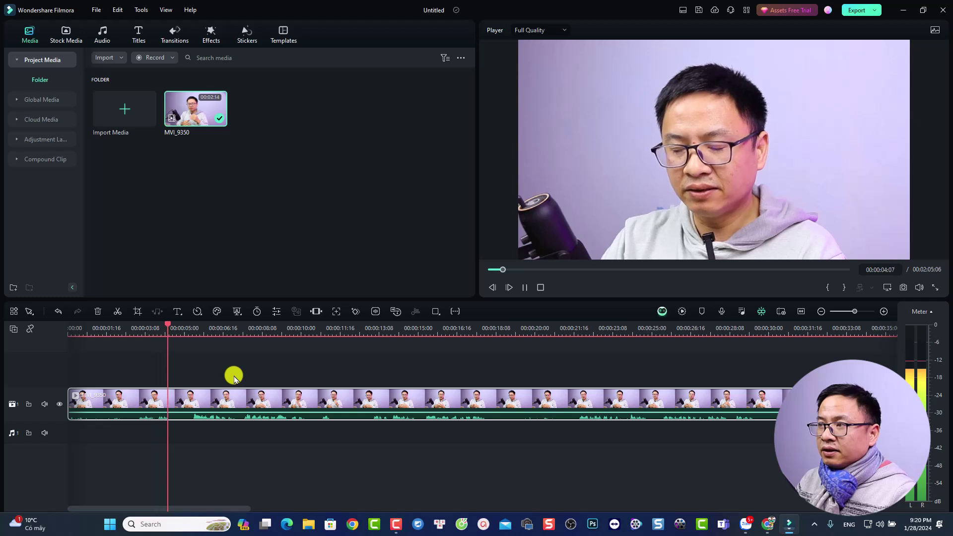
key("space")
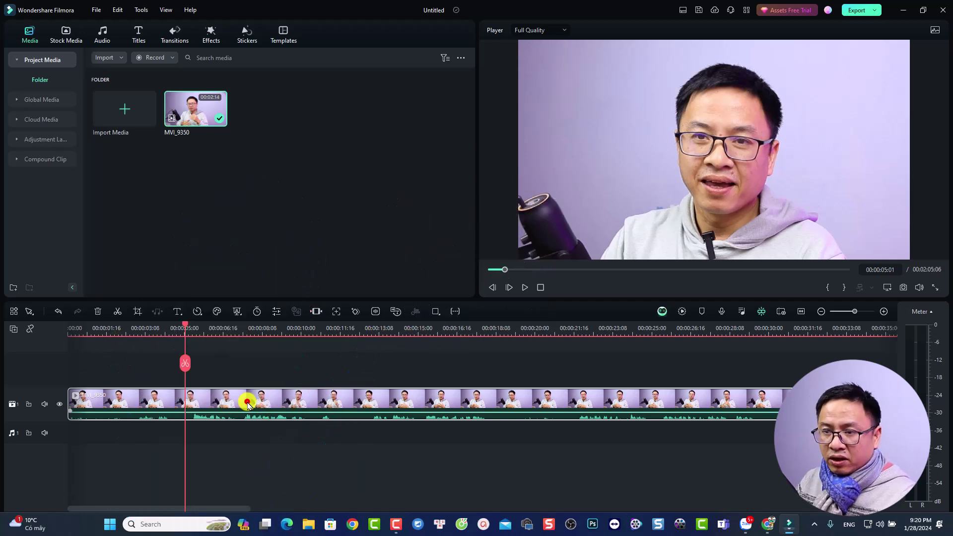
left_click(248, 405)
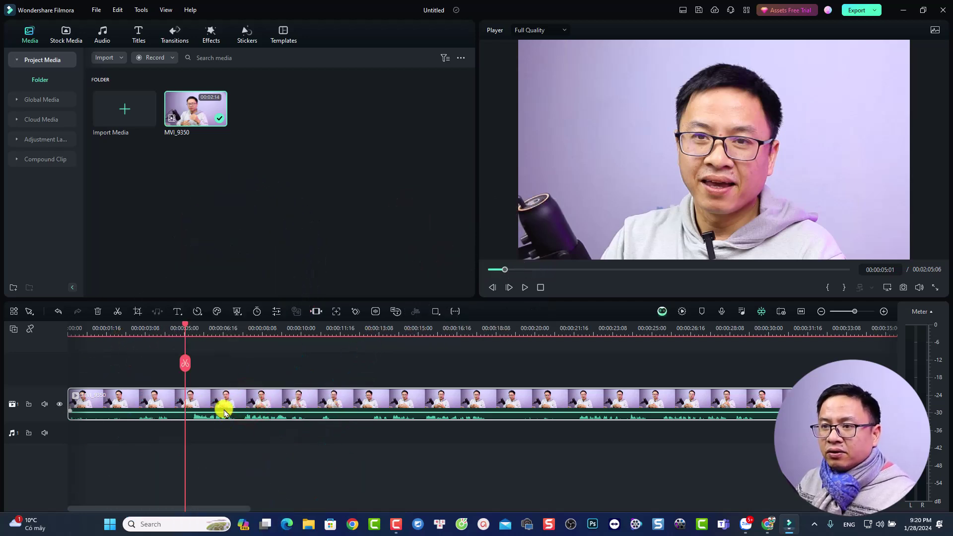
Set the clip's uniform speed to 6.03x, preview it and confirm.
left_click(198, 312)
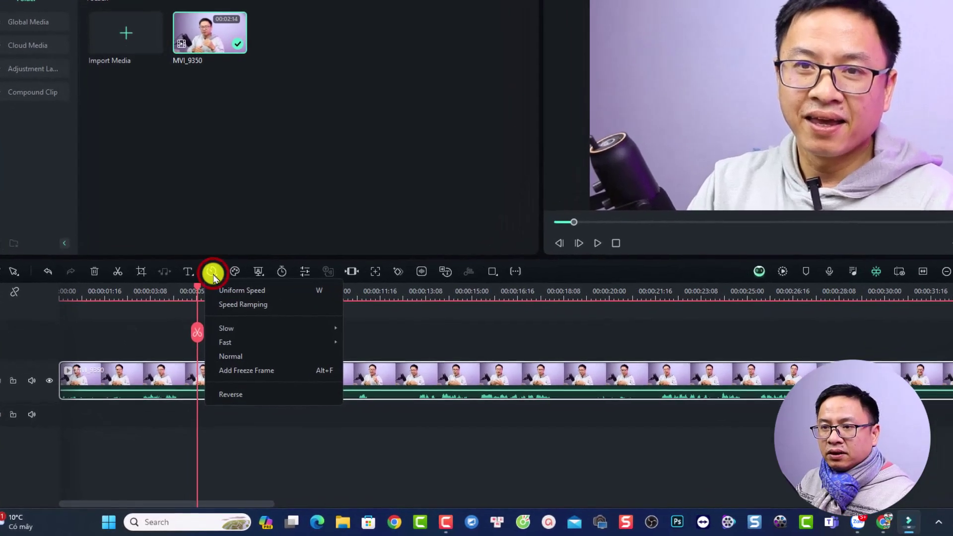
left_click(234, 291)
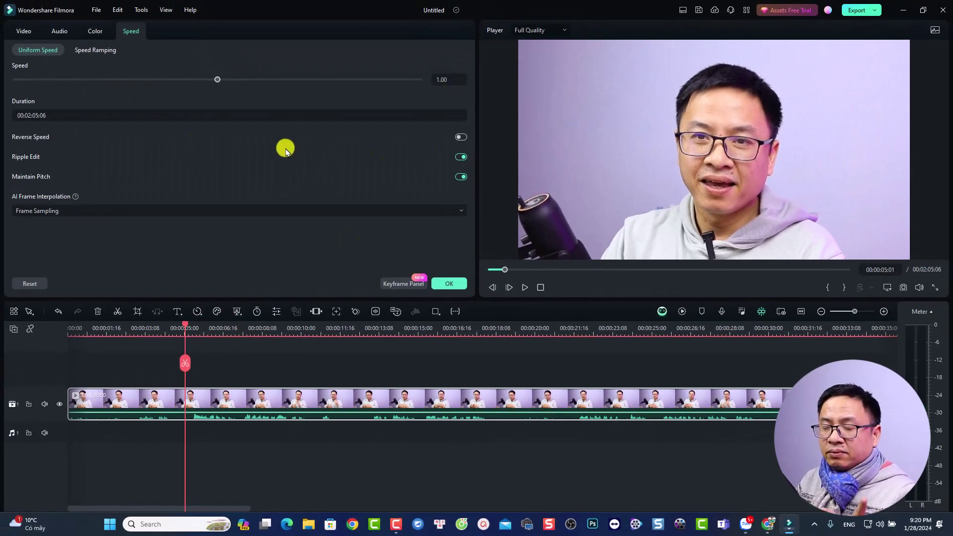
left_click_drag(216, 80, 257, 79)
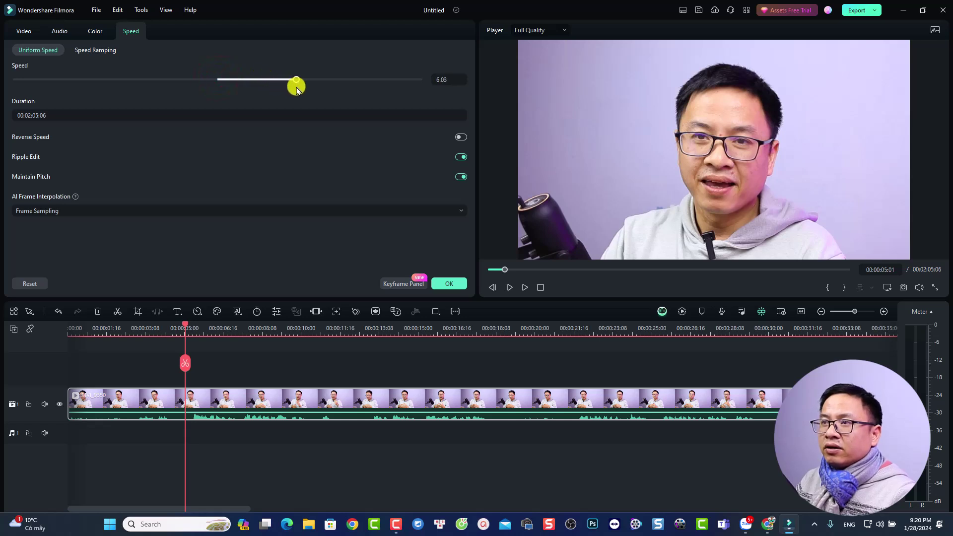
left_click_drag(296, 88, 297, 88)
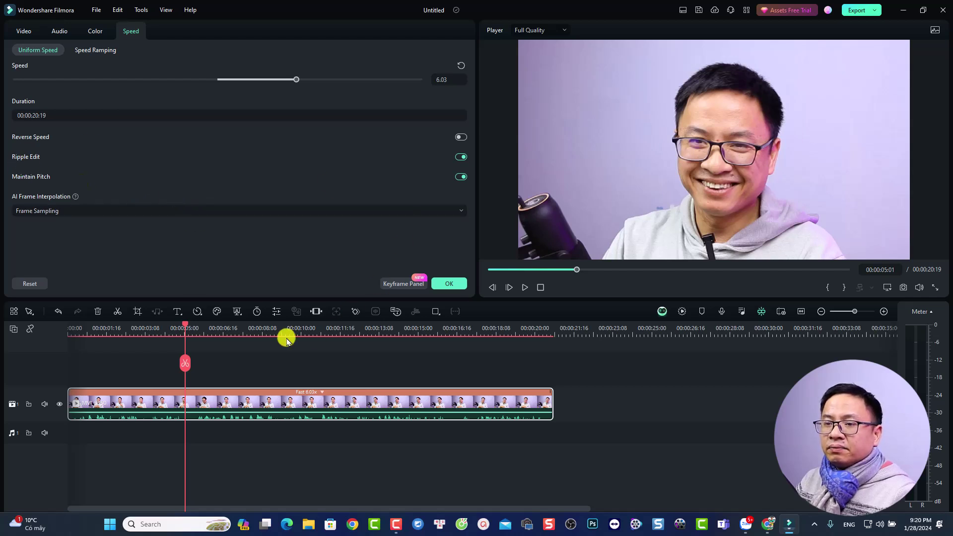
left_click(111, 334)
key("space")
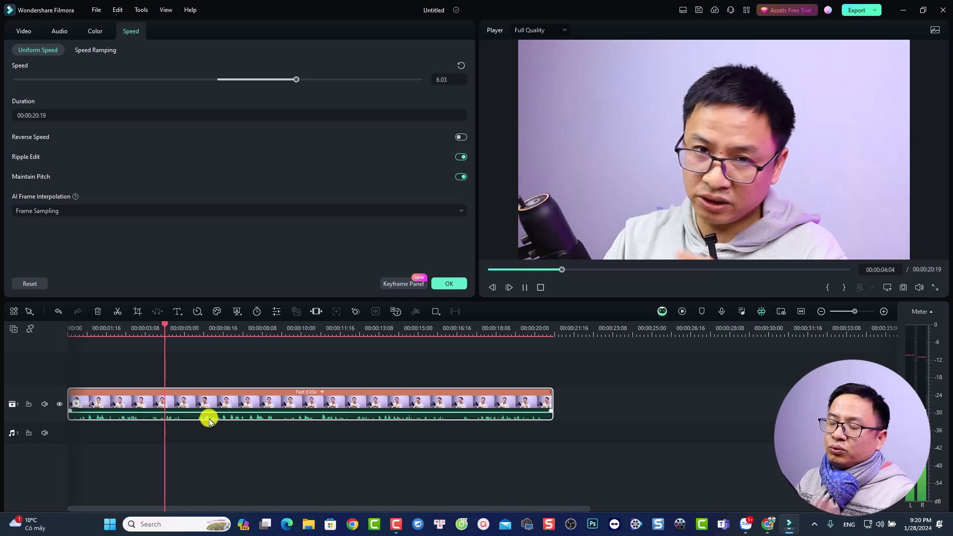
key("space")
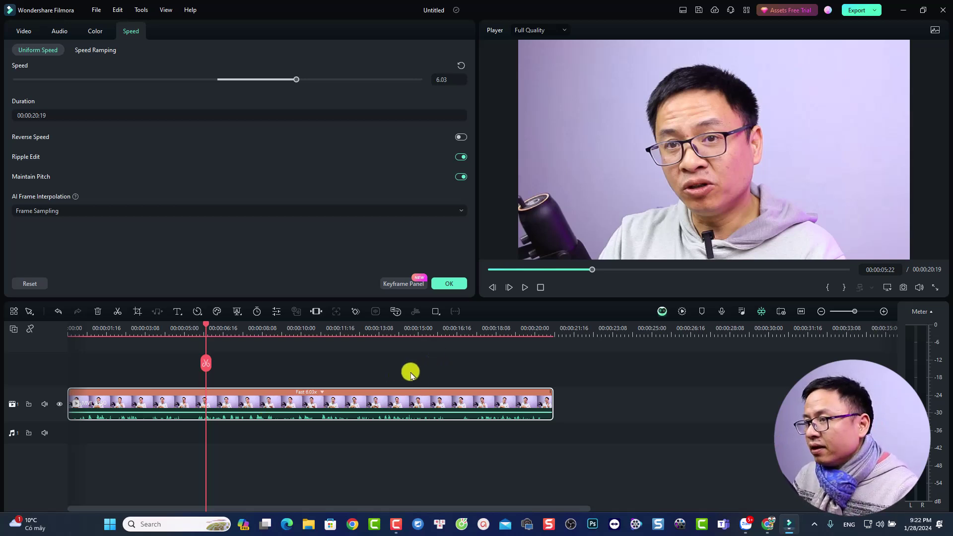
left_click(449, 283)
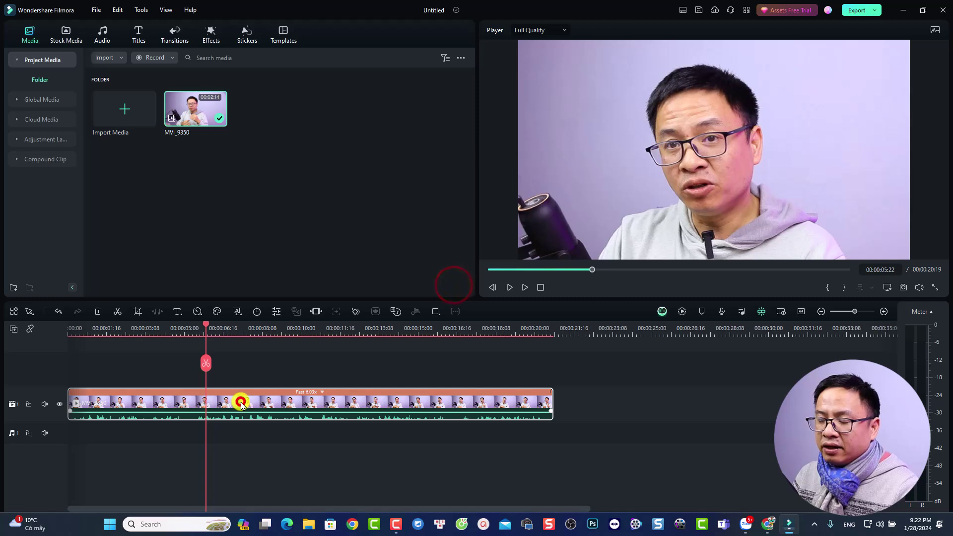
Return the clip to Normal speed.
right_click(240, 400)
left_click(259, 374)
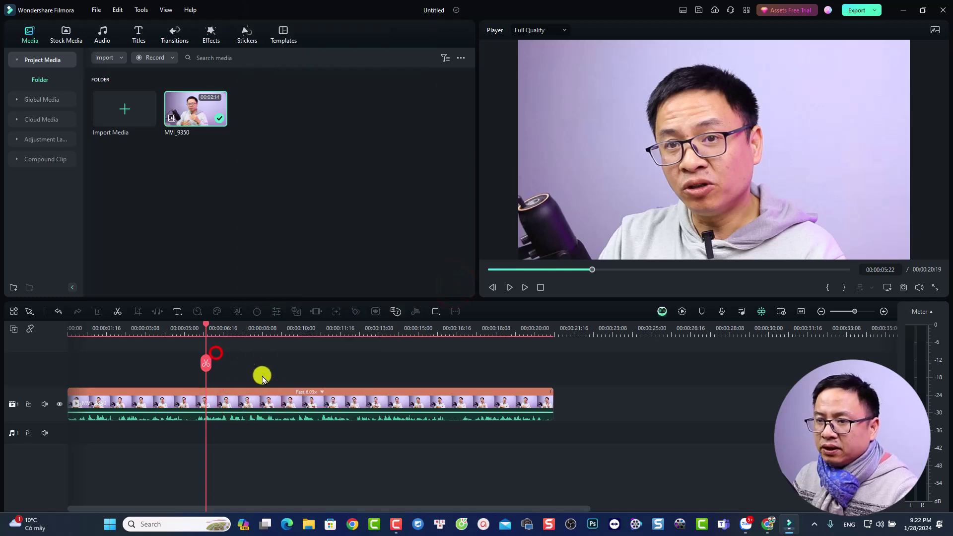
left_click(321, 392)
left_click(337, 445)
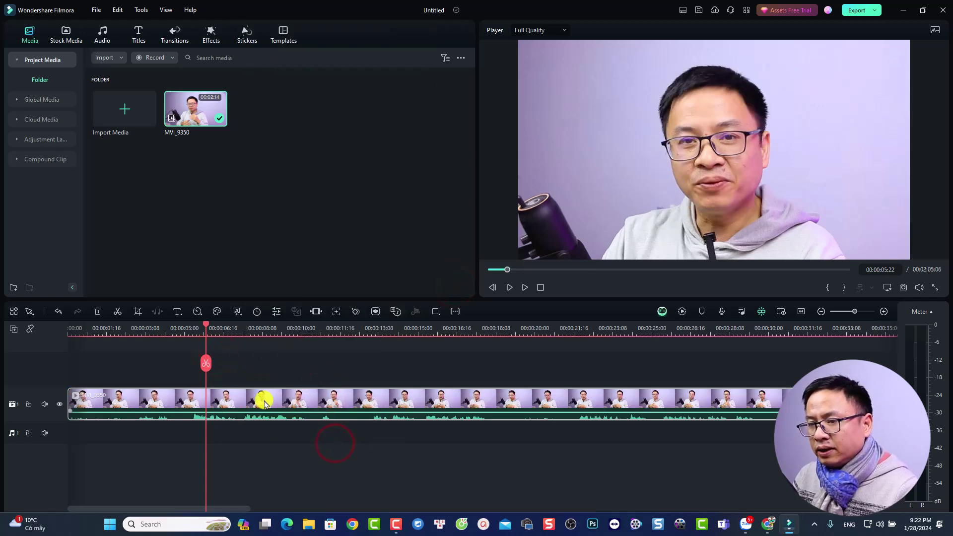
Split the clip at 00:00:10:04 and 00:00:25:02, then delete the middle section.
left_click(278, 332)
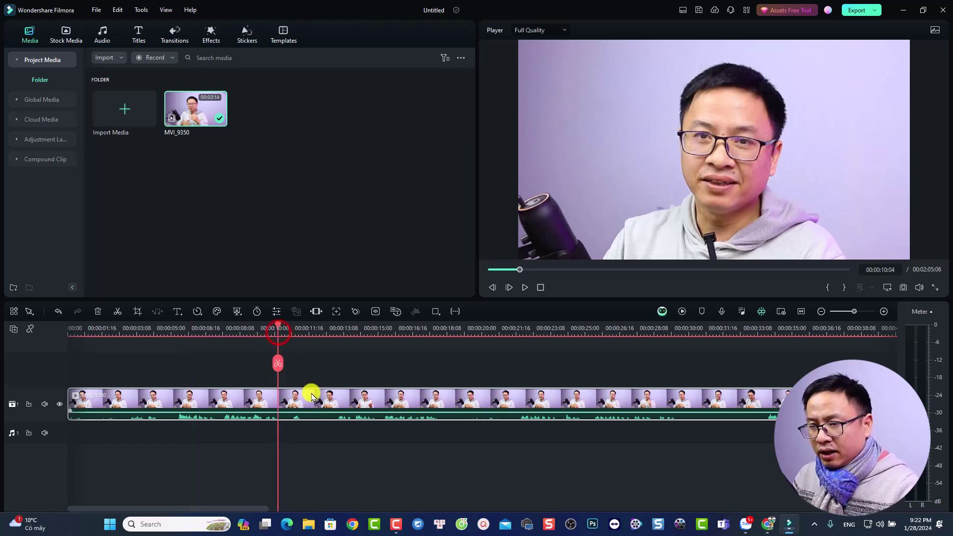
key("ctrl+b")
left_click(305, 395)
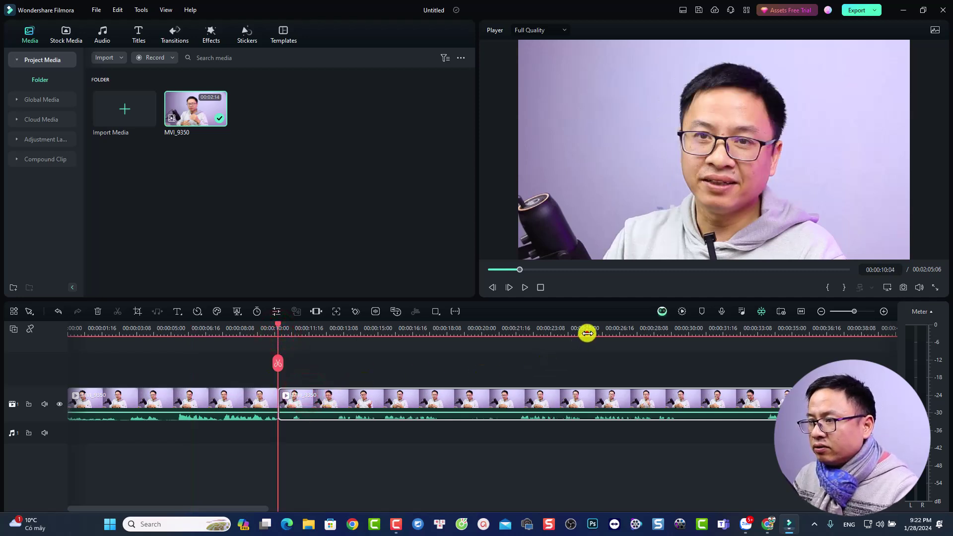
left_click(587, 333)
key("ctrl+b")
left_click(557, 405)
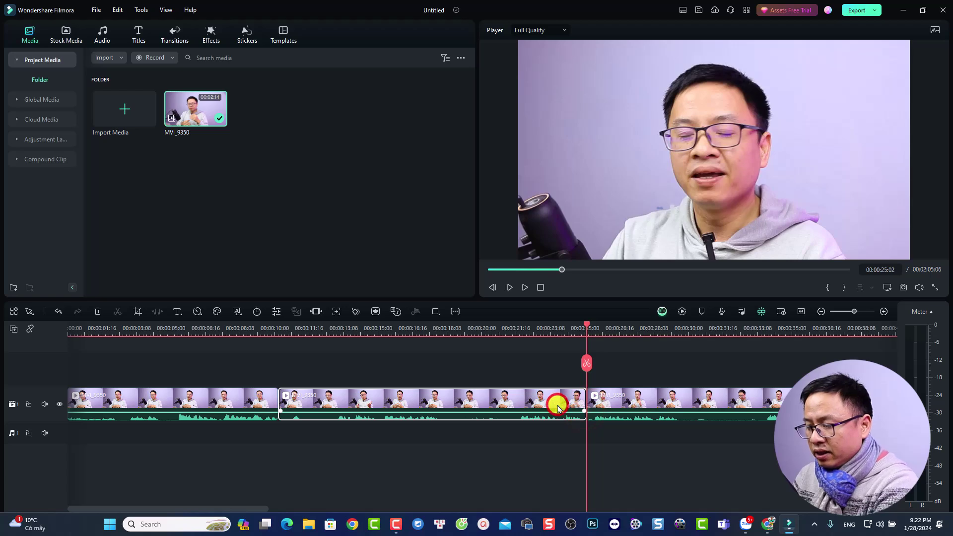
key("Delete")
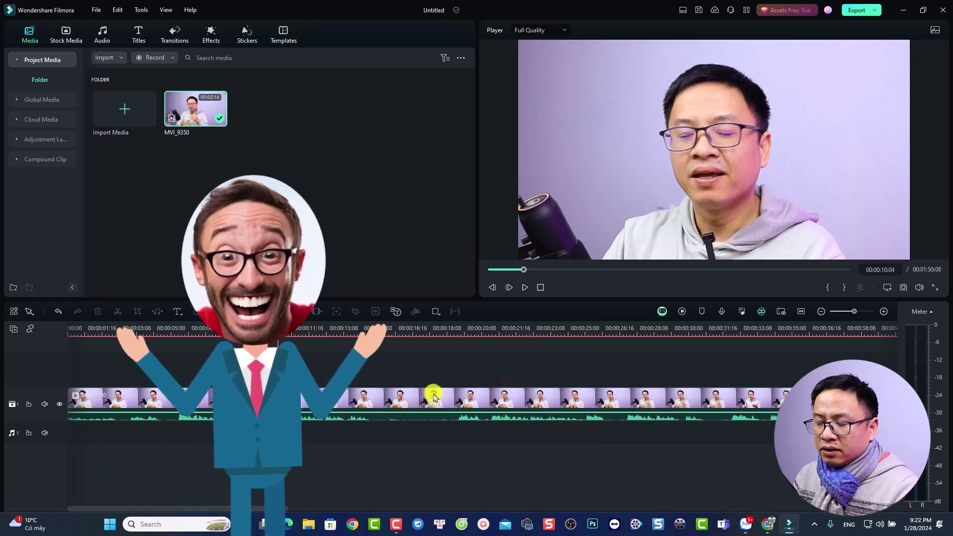
Delete the crop effect from the clip after the cut and compare around the cut.
left_click(434, 394)
right_click(425, 404)
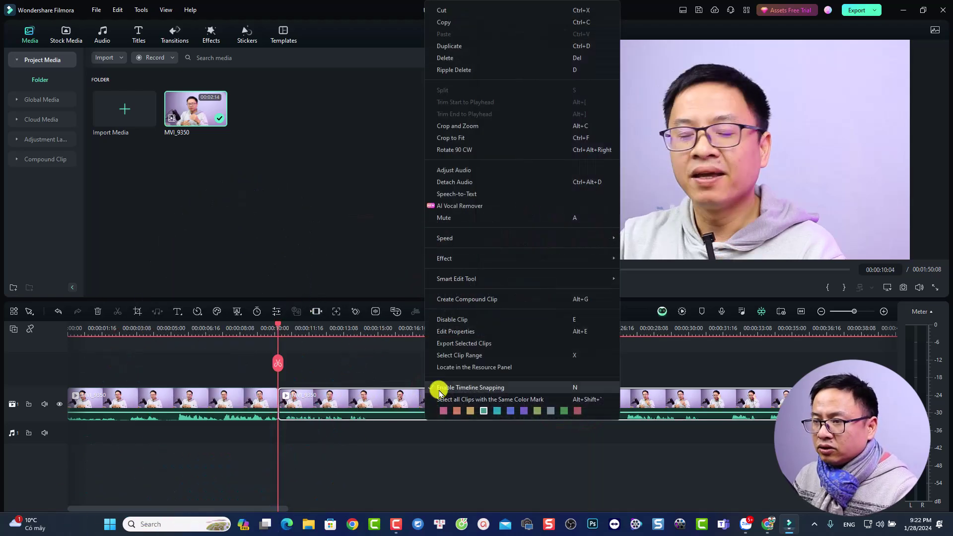
left_click(453, 259)
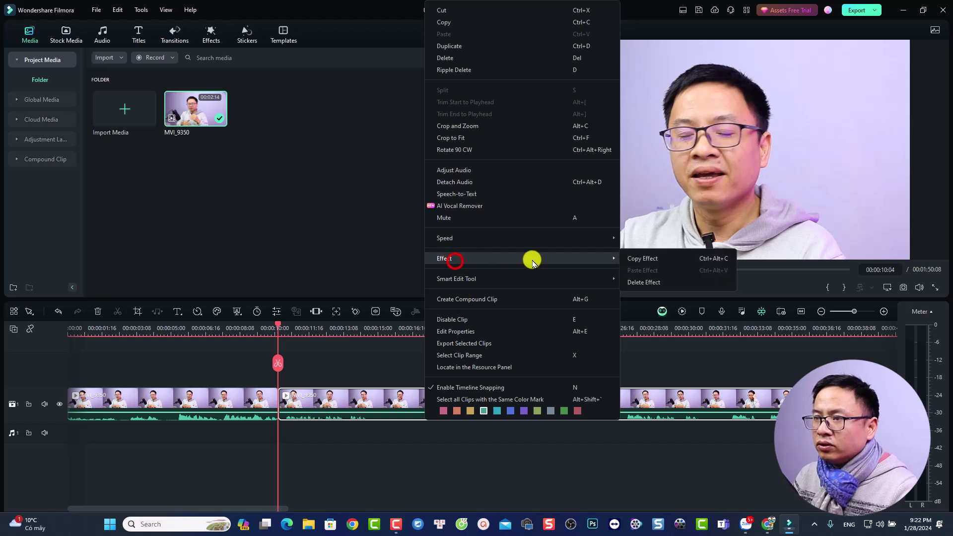
left_click(639, 280)
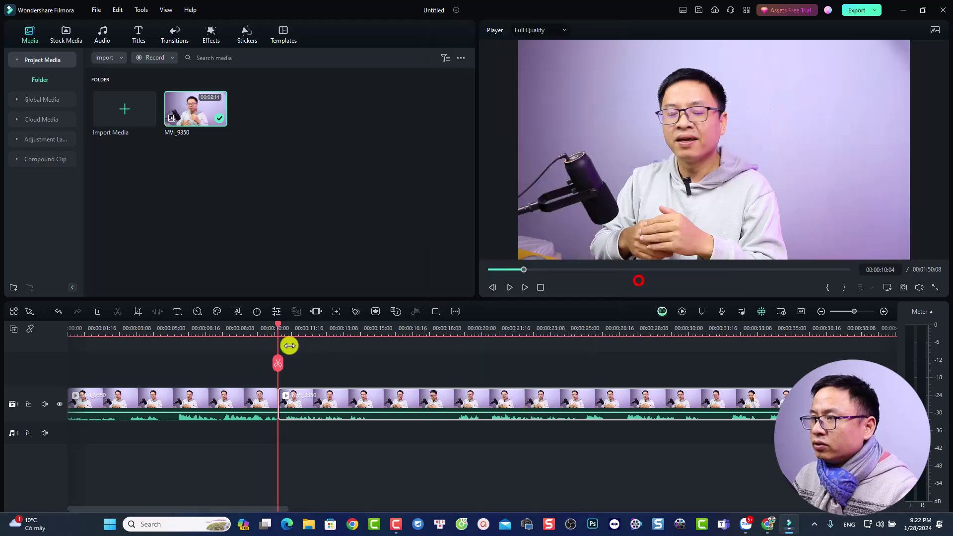
left_click(267, 330)
left_click(229, 330)
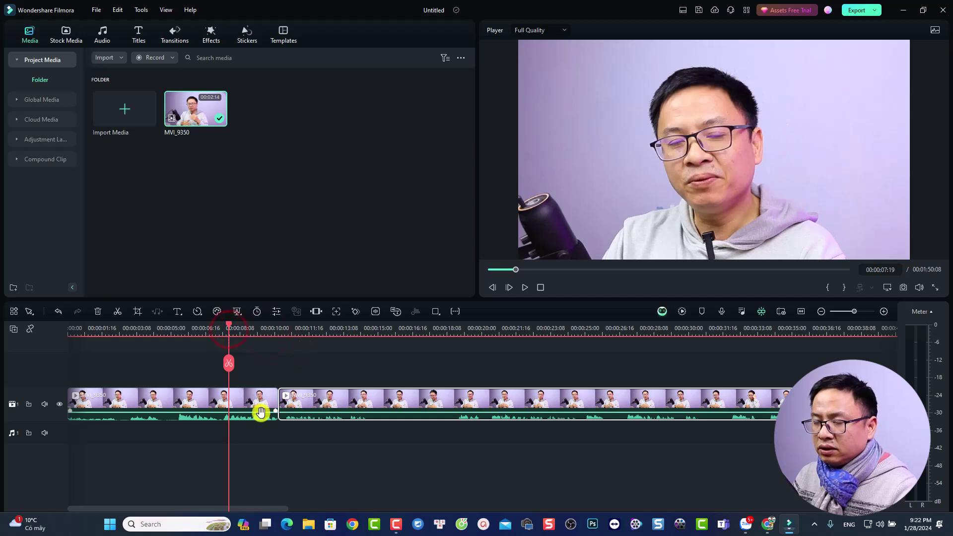
left_click(300, 330)
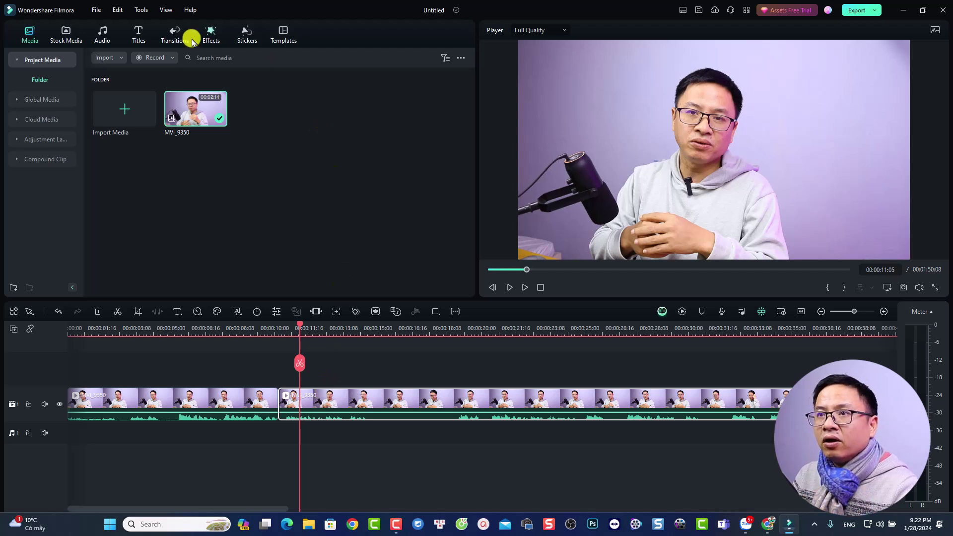
Place the Box Turn 2 transition on the cut and play it.
left_click(177, 40)
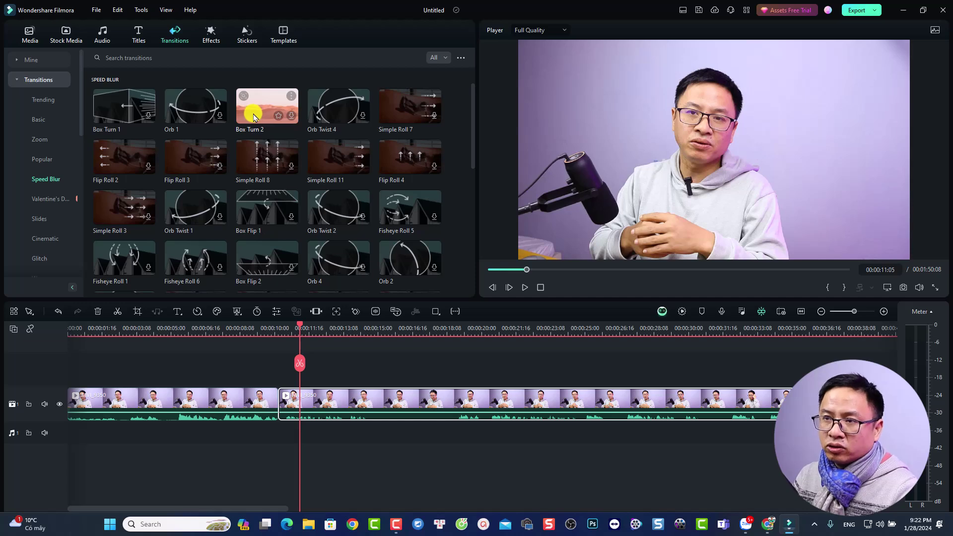
left_click_drag(253, 117, 270, 415)
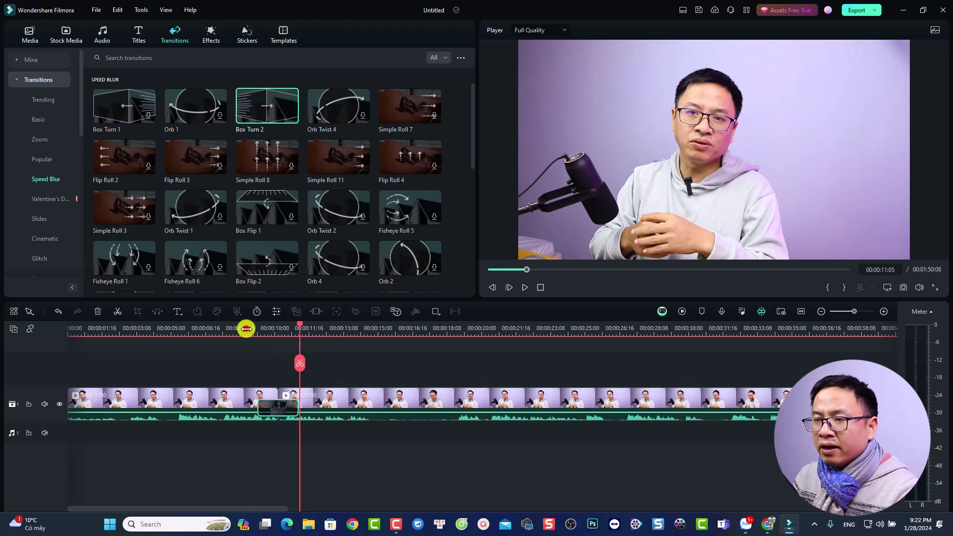
left_click(247, 328)
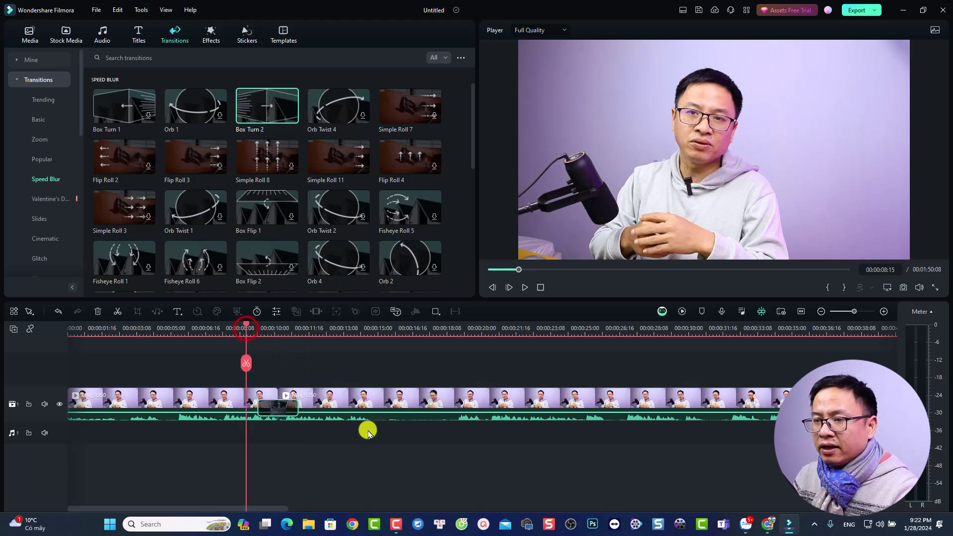
key("space")
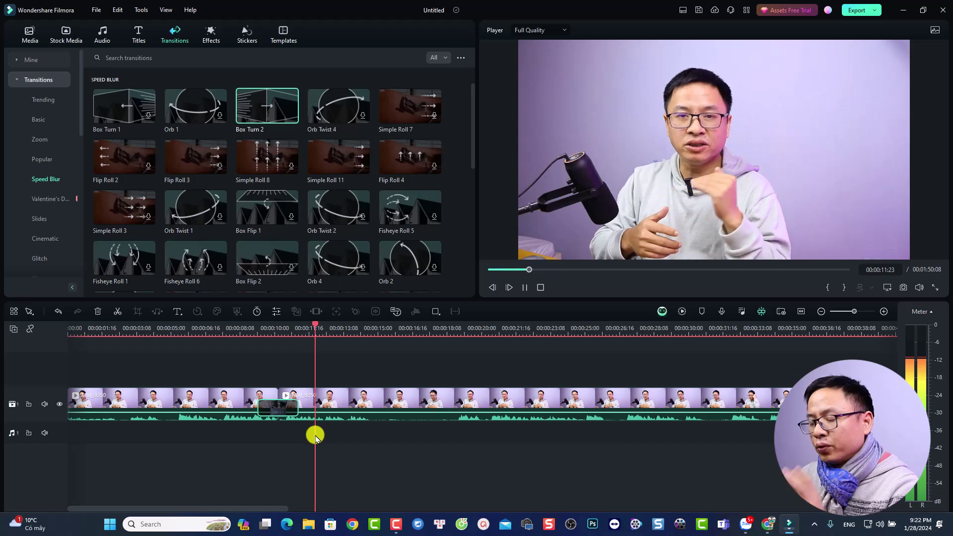
key("space")
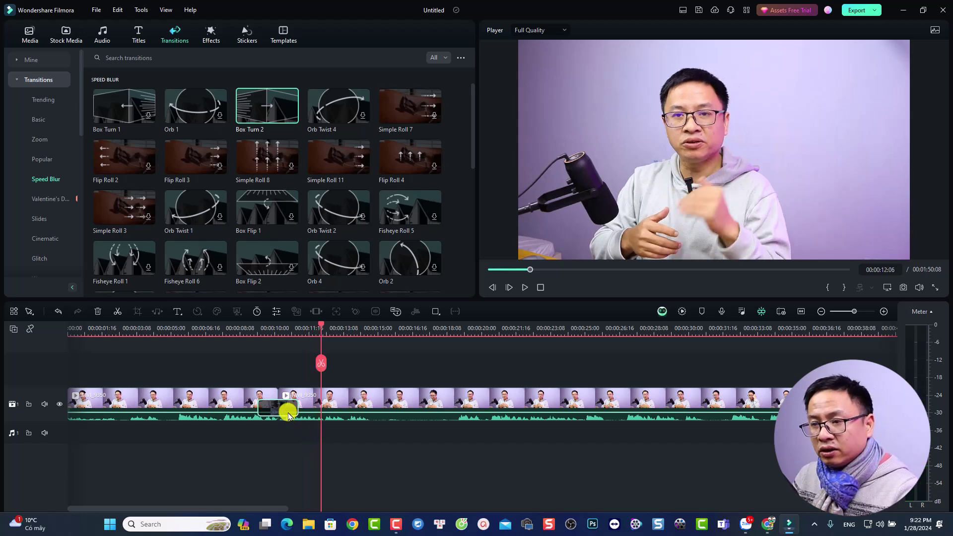
Shorten the transition to 00:00:00:22 and replay it from 00:00:09:12.
left_click_drag(297, 410, 288, 411)
left_click(263, 327)
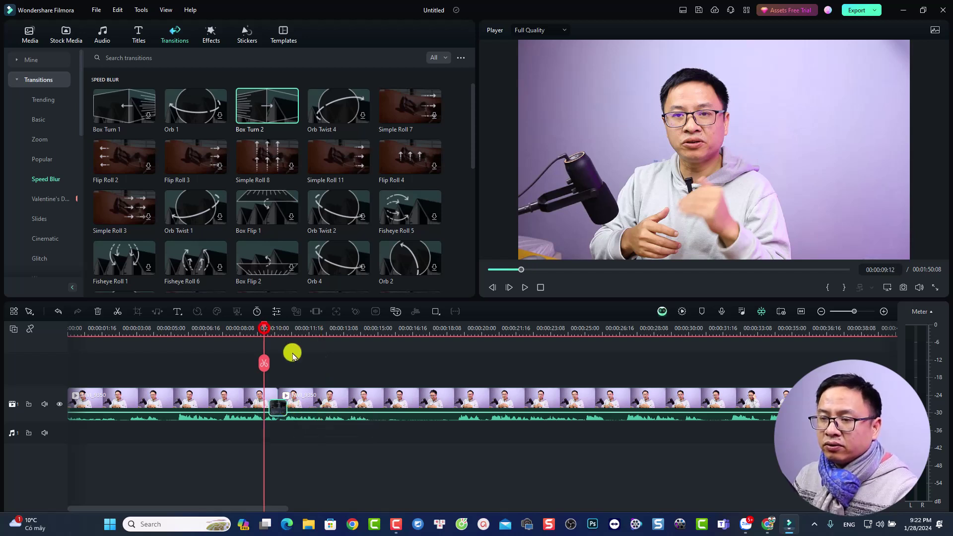
key("space")
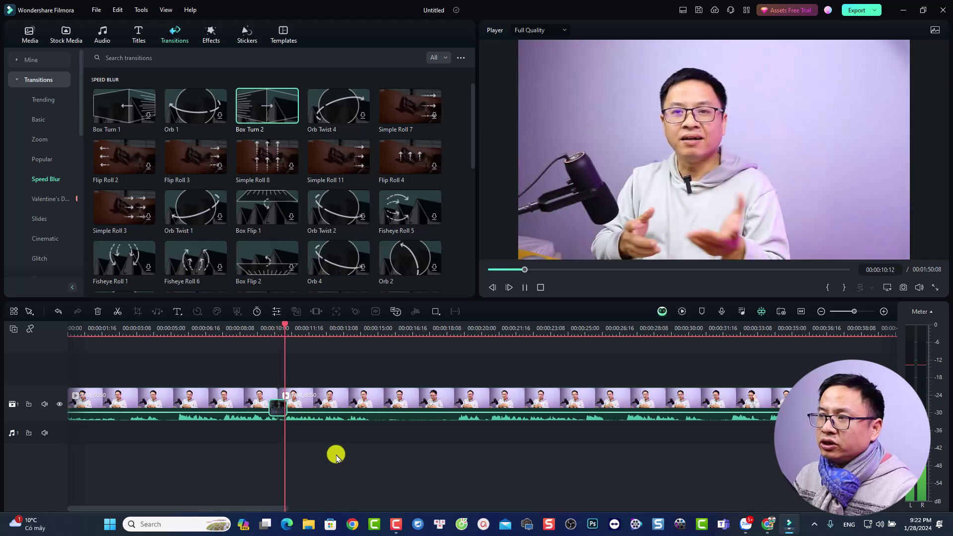
key("space")
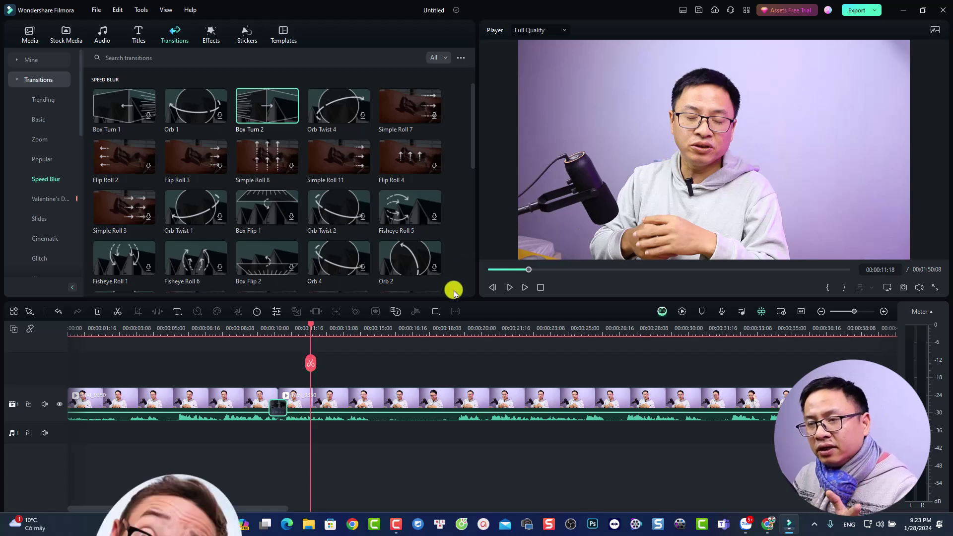
Place the New LowerThirds 22 title from Lower Thirds at the playhead and preview it.
left_click(137, 35)
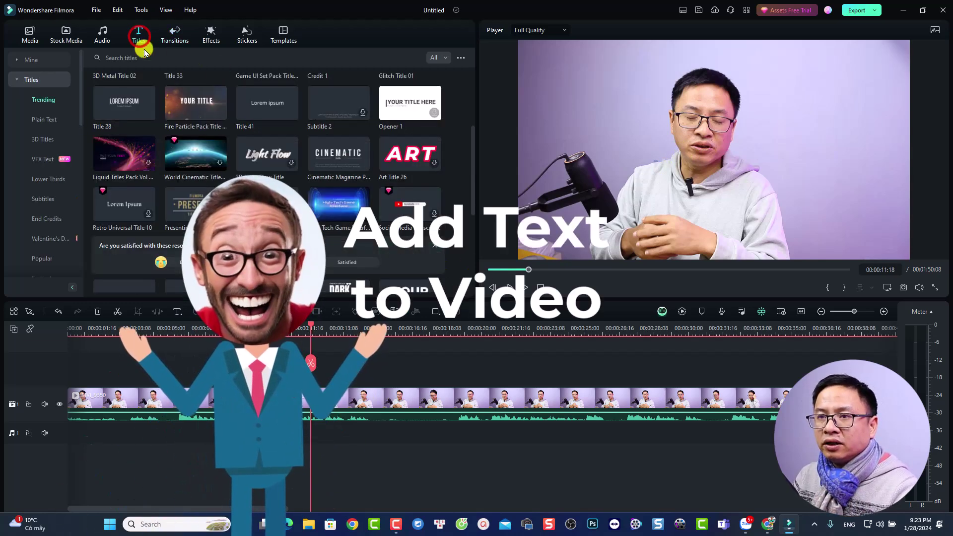
left_click(30, 183)
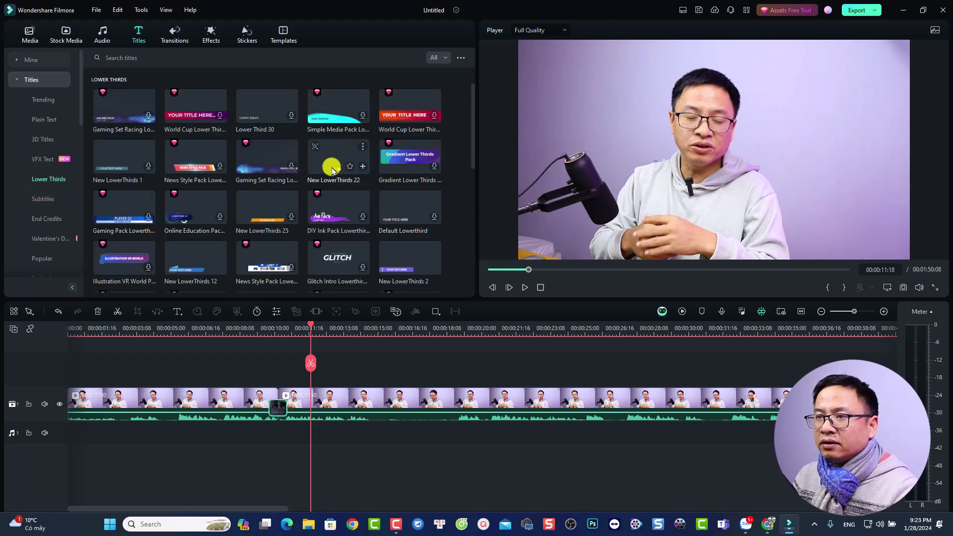
left_click_drag(332, 169, 317, 365)
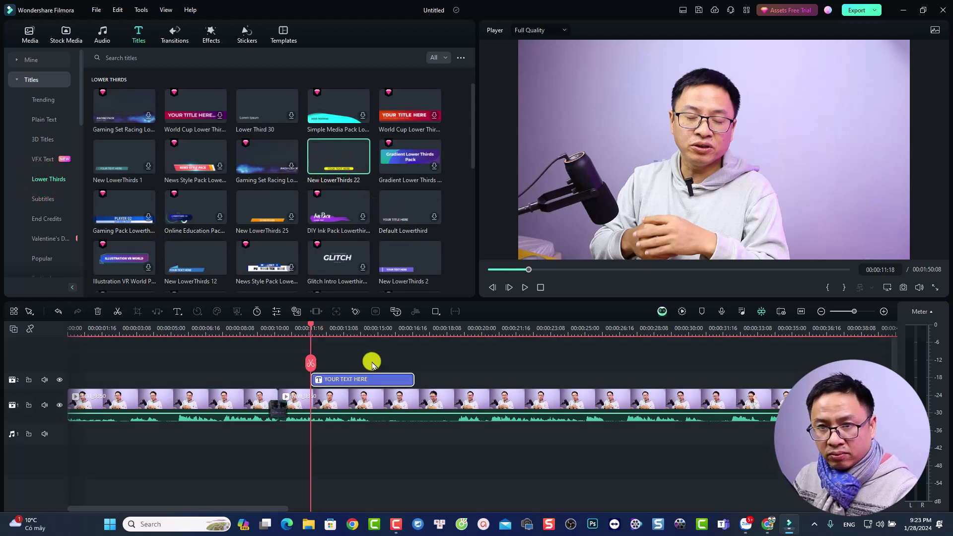
key("space")
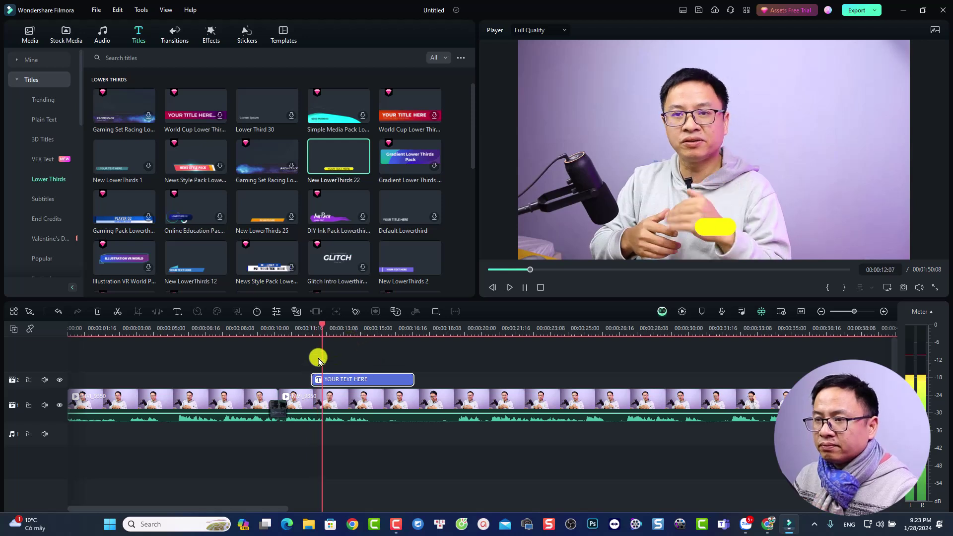
key("space")
Change the title text to 'Subscribe Please' and play the section.
left_click(709, 230)
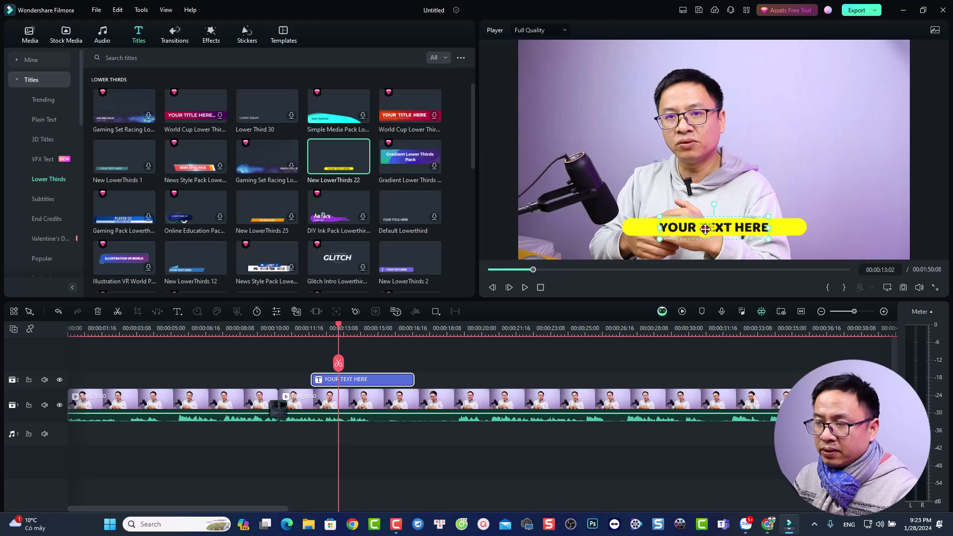
double_click(705, 229)
type("Subscribe Please")
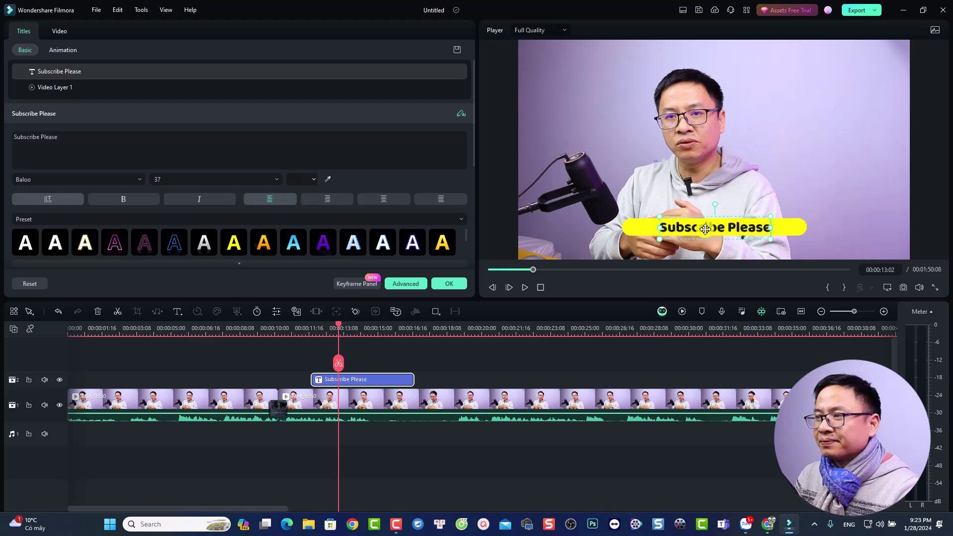
left_click(462, 370)
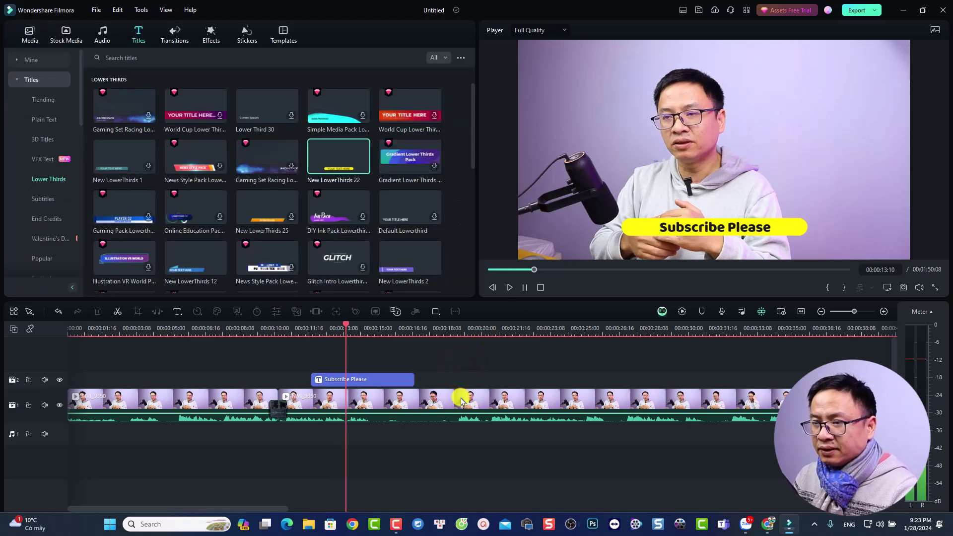
key("space")
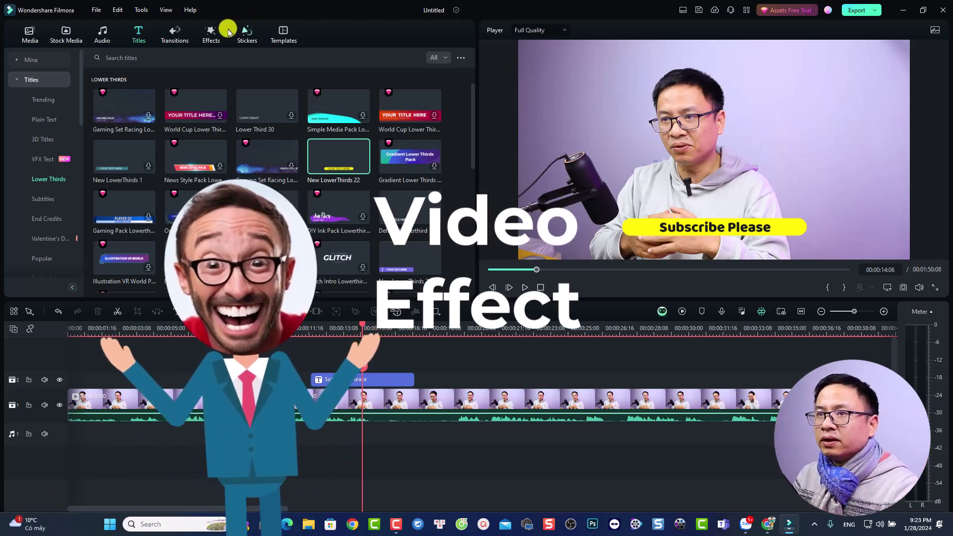
Add the Harry Potter filter from Basic filters to a track above the video.
left_click(211, 35)
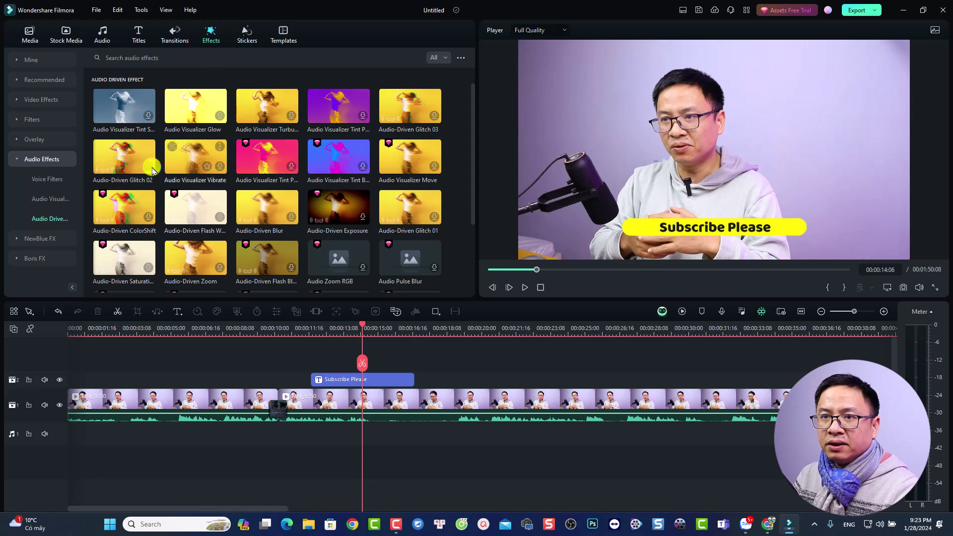
left_click(24, 121)
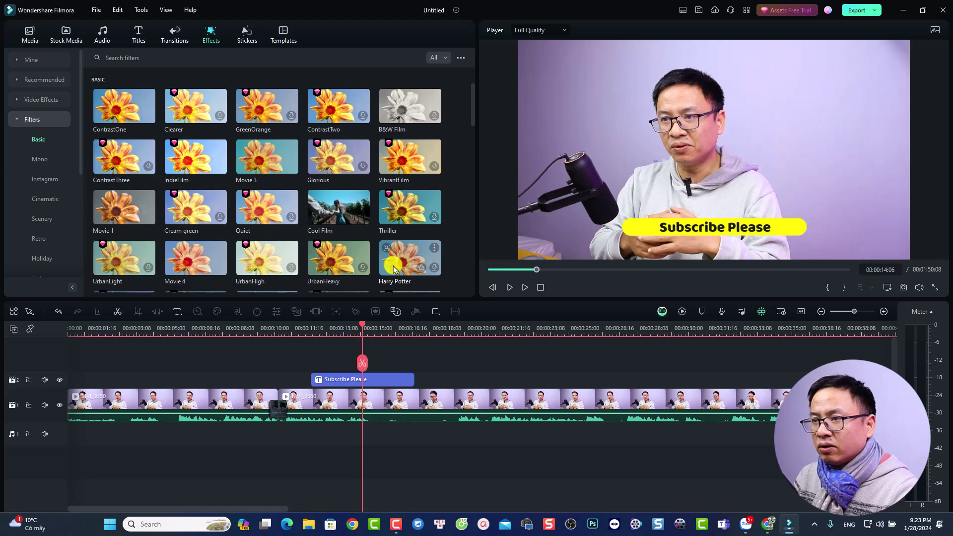
left_click_drag(394, 269, 88, 343)
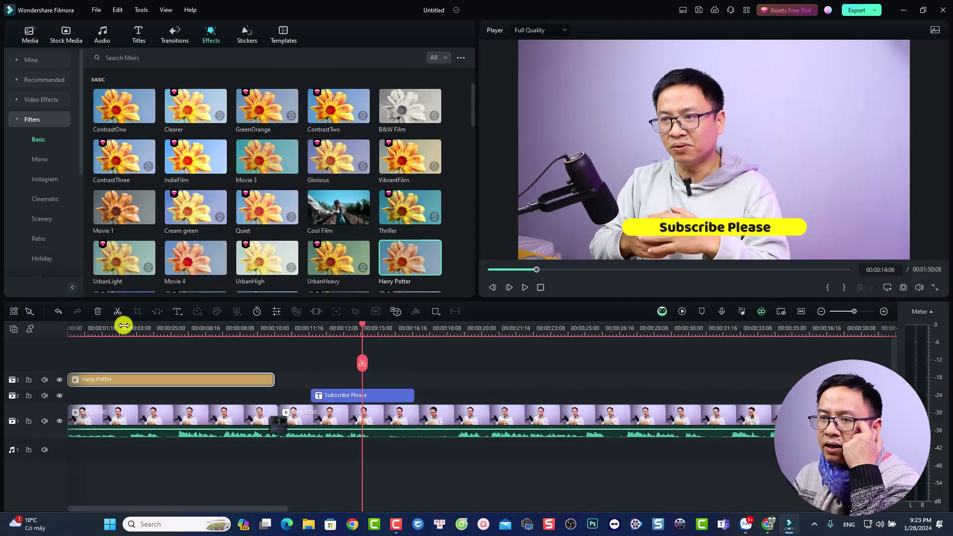
Stretch the Harry Potter filter to about 35 seconds and preview it.
left_click(124, 327)
left_click_drag(274, 384, 759, 377)
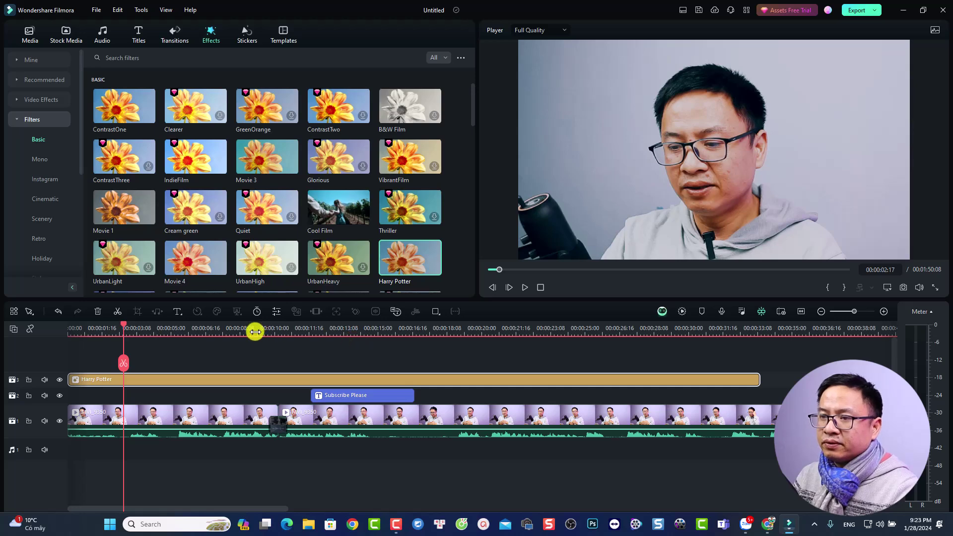
left_click(255, 331)
key("space")
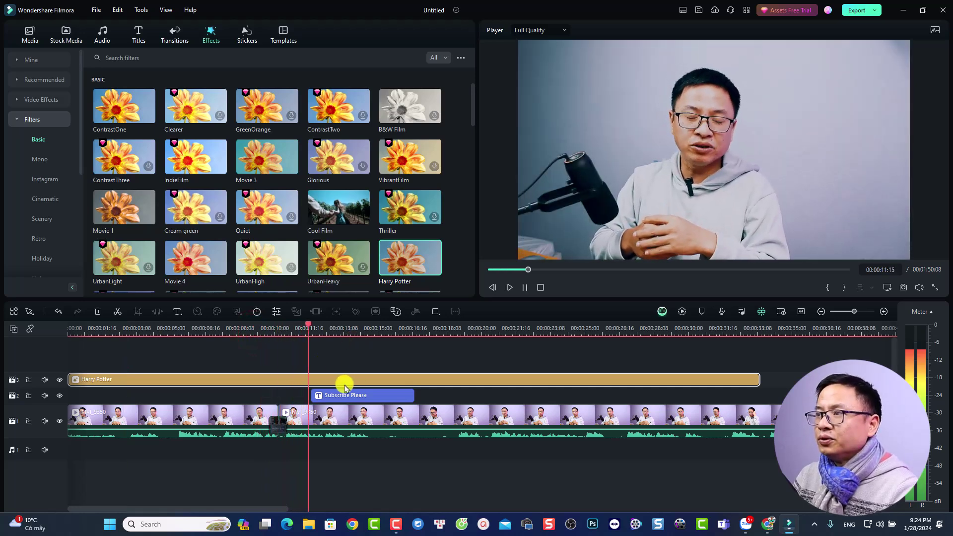
key("space")
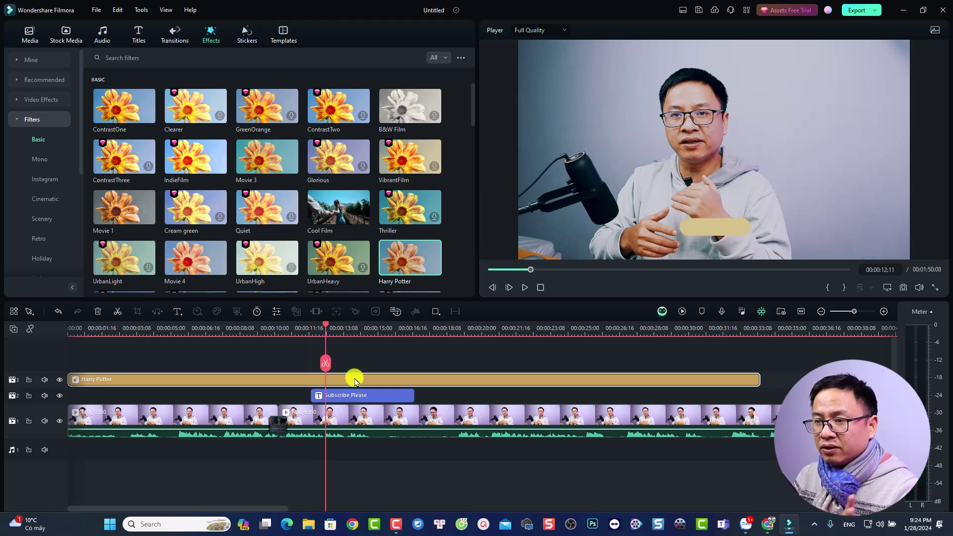
Give the Harry Potter filter 57% opacity and Protect Skin Tones 100, then preview the result.
double_click(353, 380)
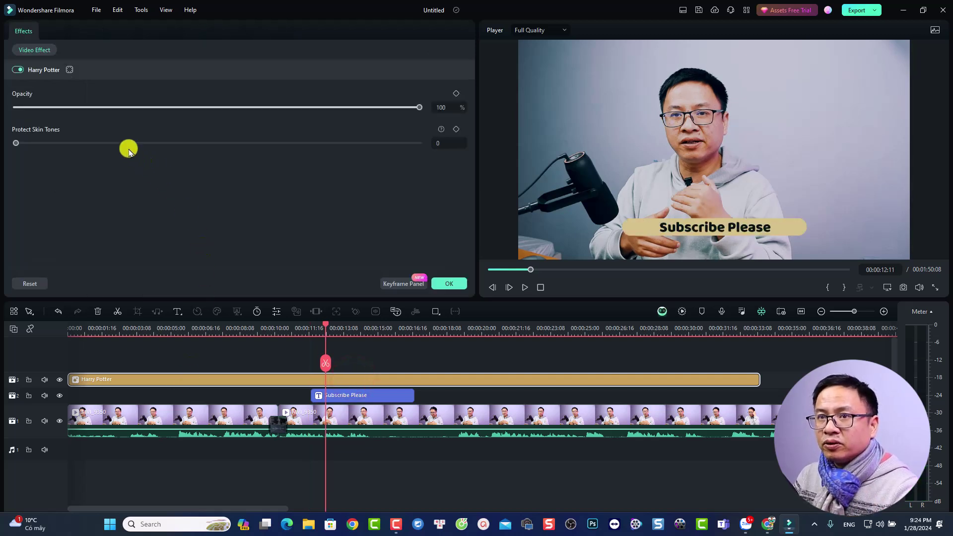
left_click(91, 107)
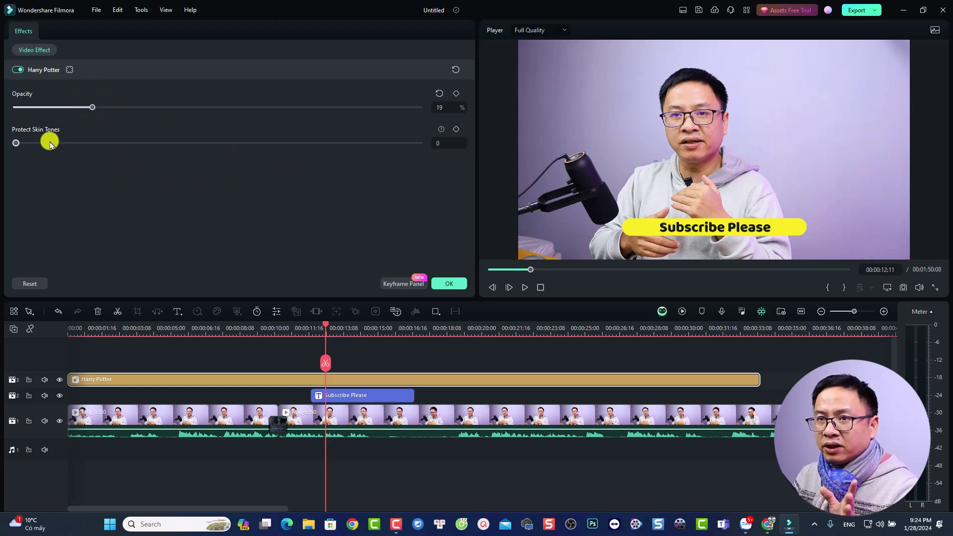
left_click_drag(18, 143, 422, 152)
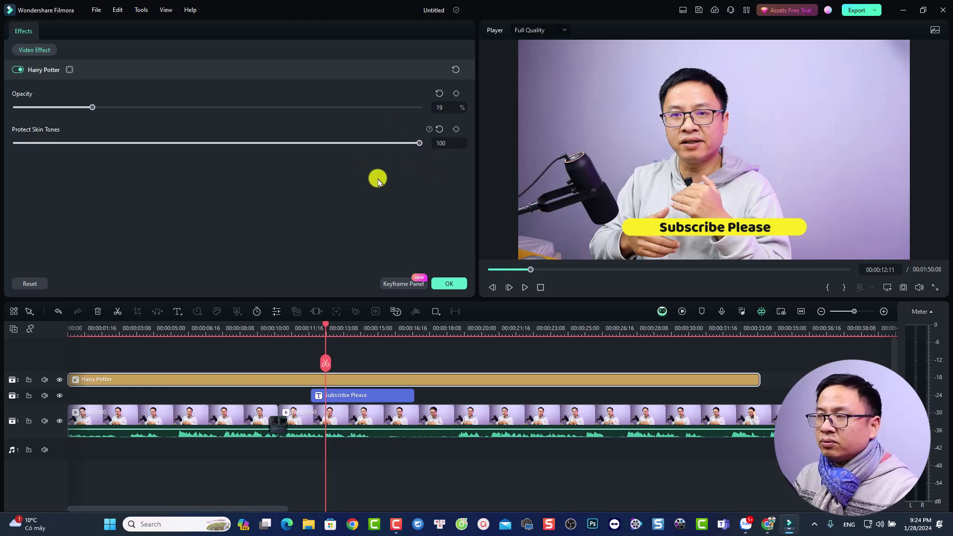
left_click_drag(105, 111, 231, 120)
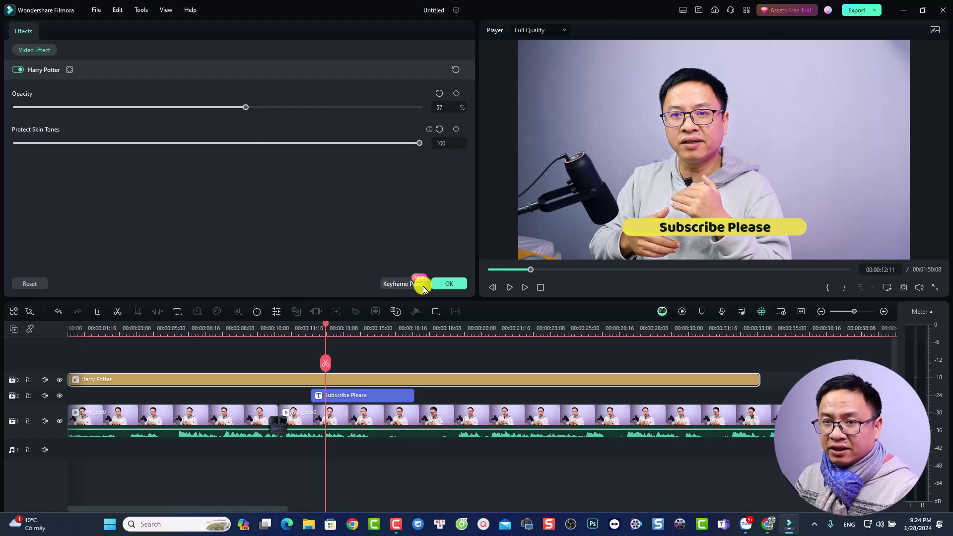
left_click(448, 283)
key("space")
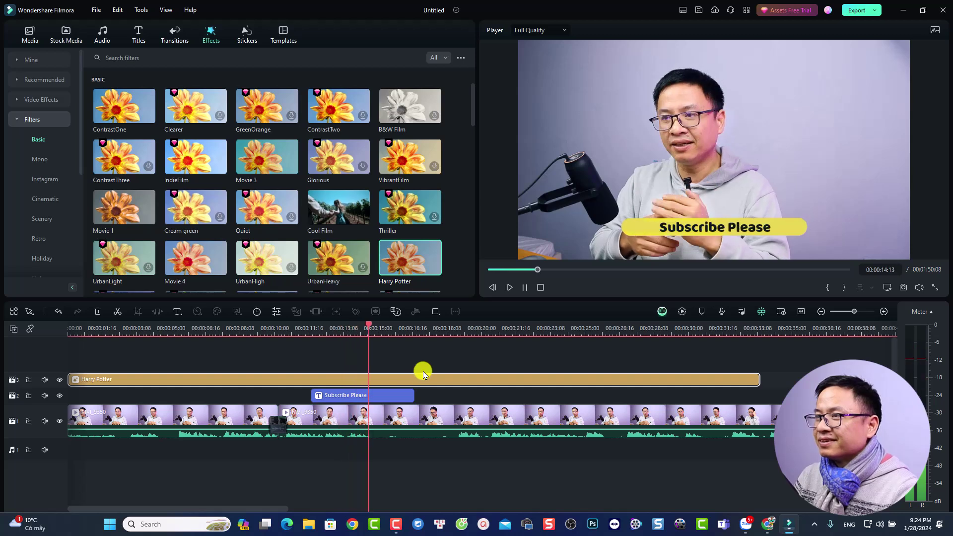
Drag the Element 01 Social Media sticker onto a new top track near 16 seconds.
key("space")
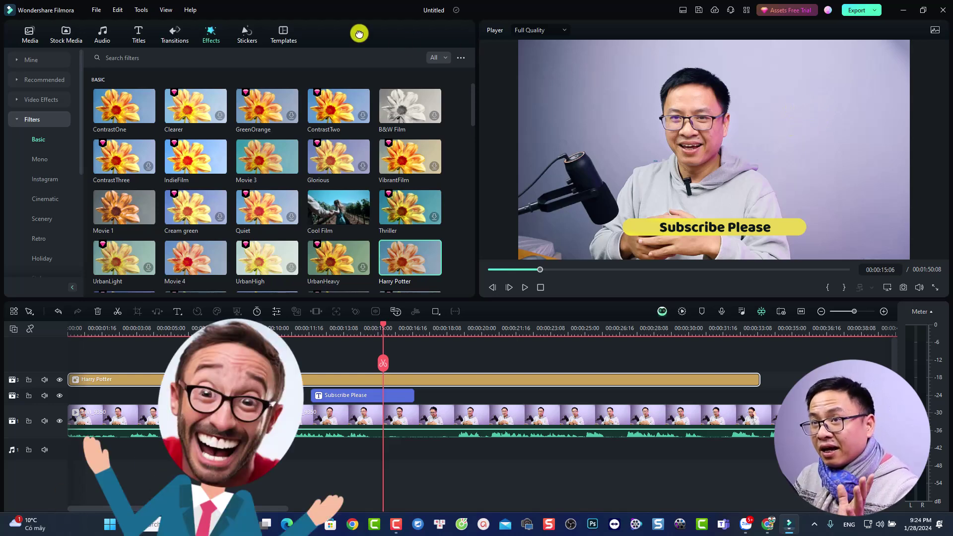
left_click(245, 38)
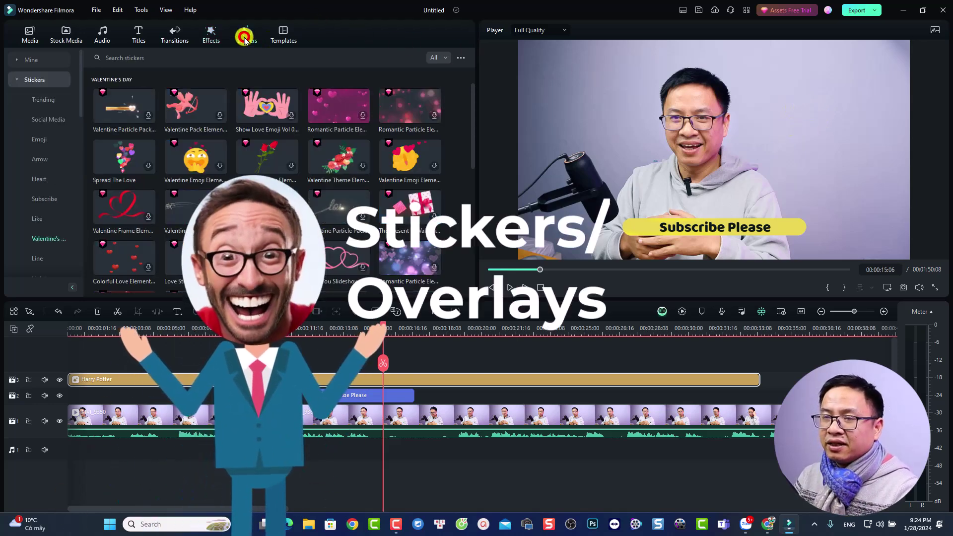
left_click(40, 119)
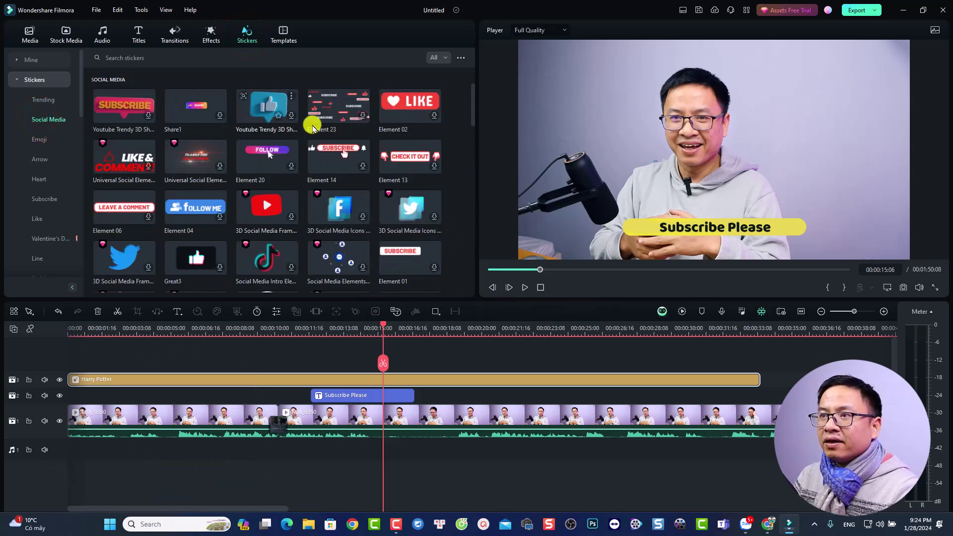
scroll(365, 206, "down", 3)
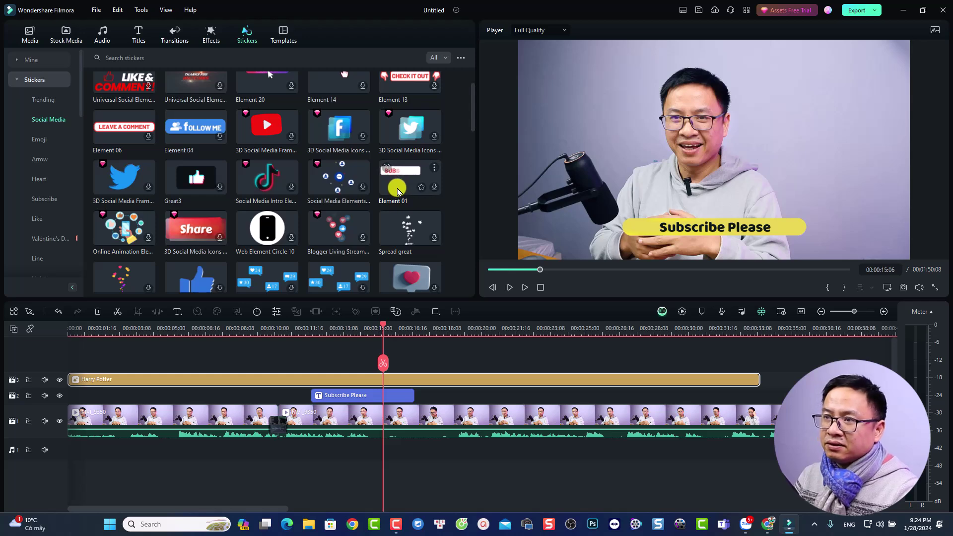
left_click_drag(390, 193, 447, 393)
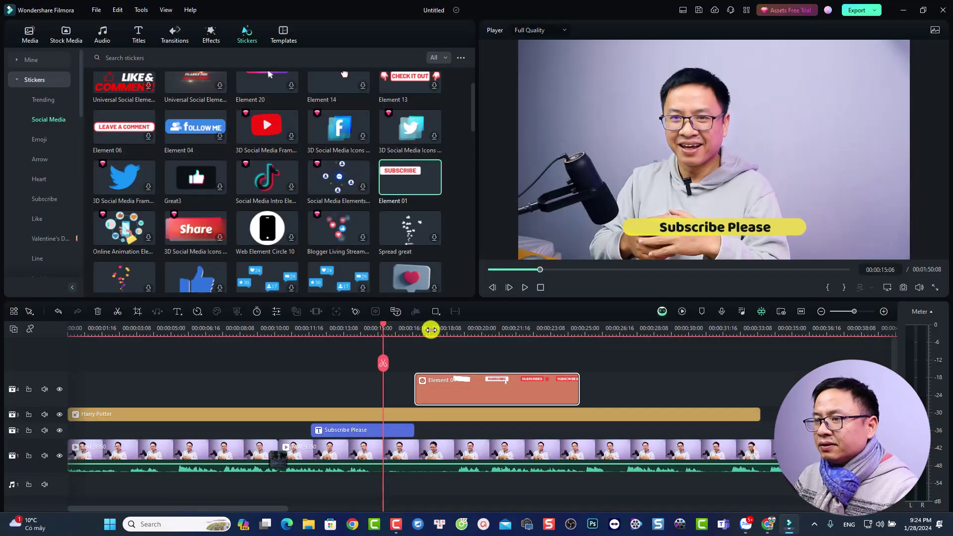
Shrink the Element 01 sticker, move it to the frame's upper right, and play it back.
left_click(430, 330)
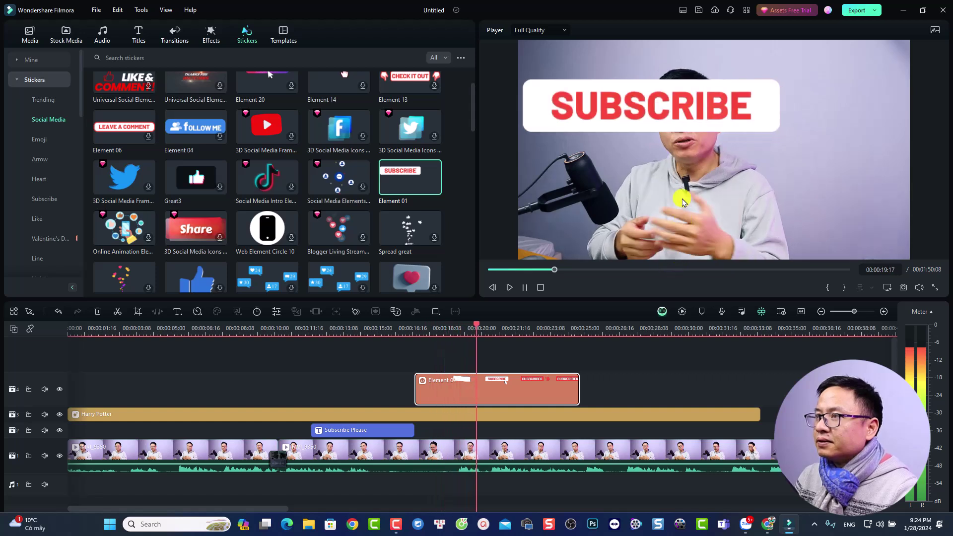
left_click(638, 110)
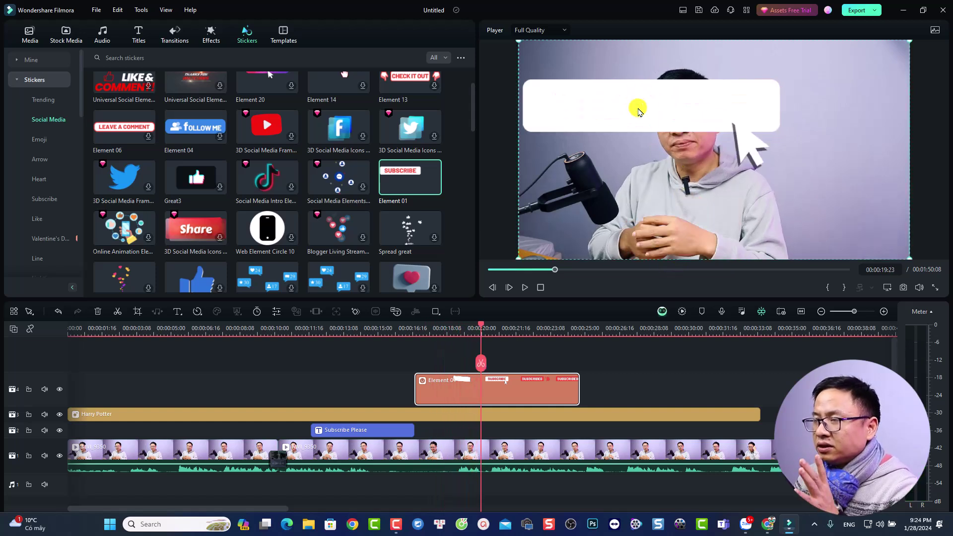
left_click_drag(672, 118, 773, 207)
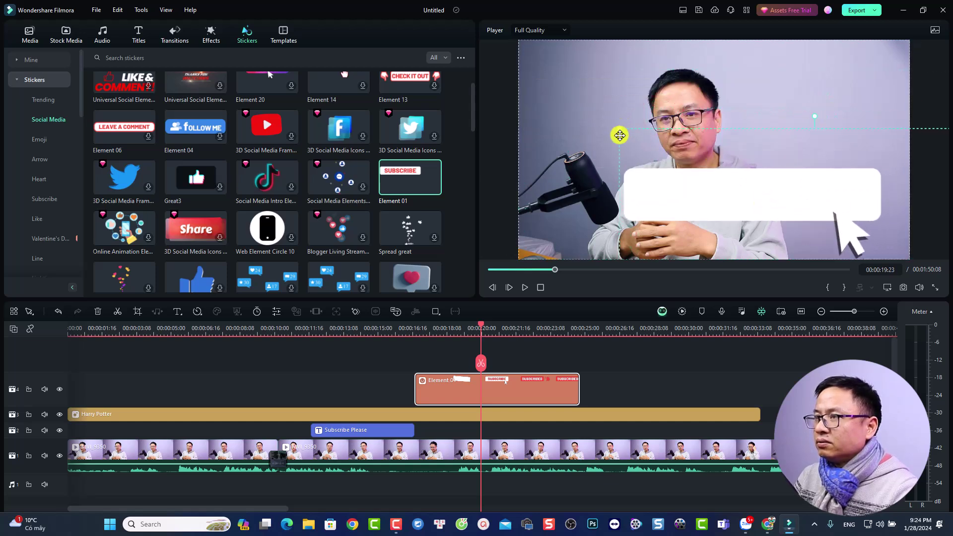
left_click_drag(619, 130, 738, 201)
left_click_drag(788, 229, 808, 111)
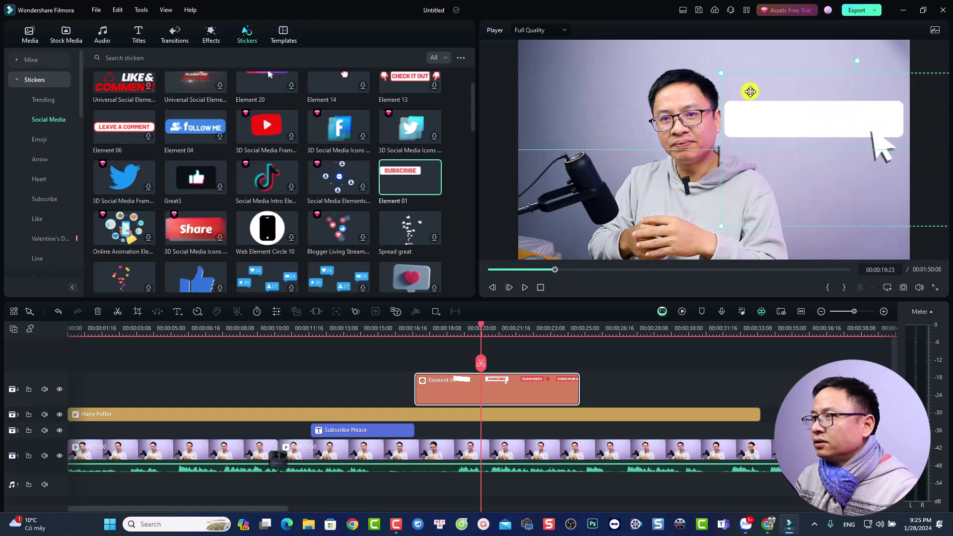
left_click_drag(720, 71, 789, 122)
left_click_drag(836, 148, 788, 127)
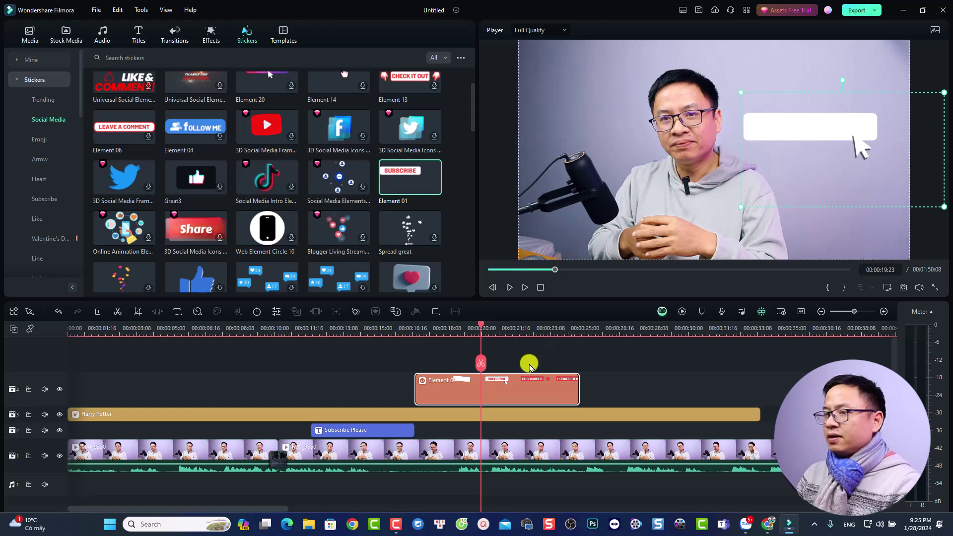
left_click(598, 354)
key("space")
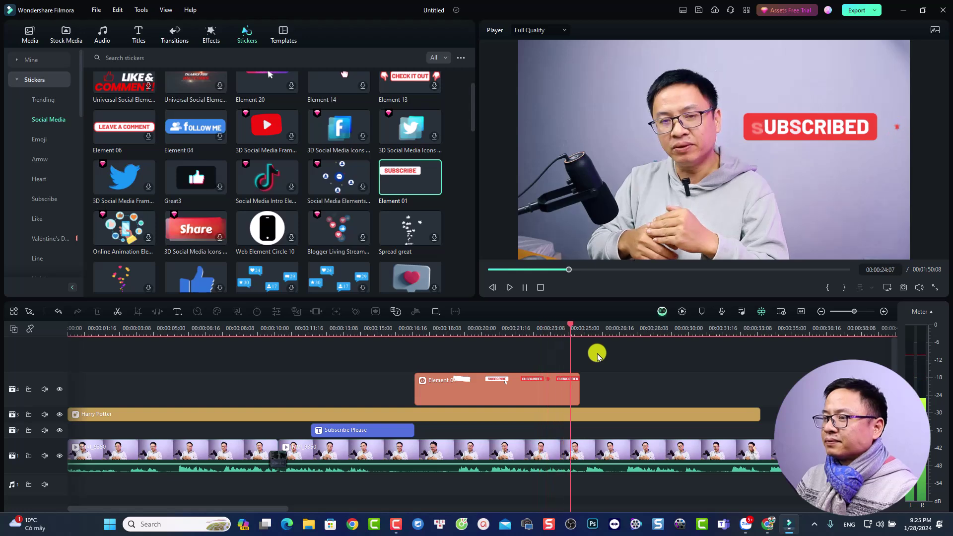
key("space")
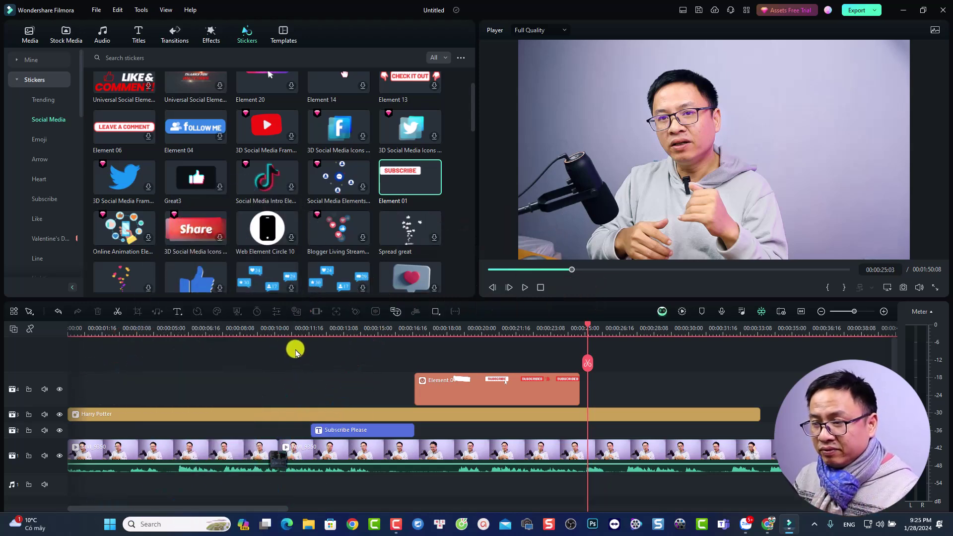
Import Never Play and Little Umbrellas MP3s from Download, placing Little Umbrellas on audio track 1.
scroll(574, 464, "down", 1)
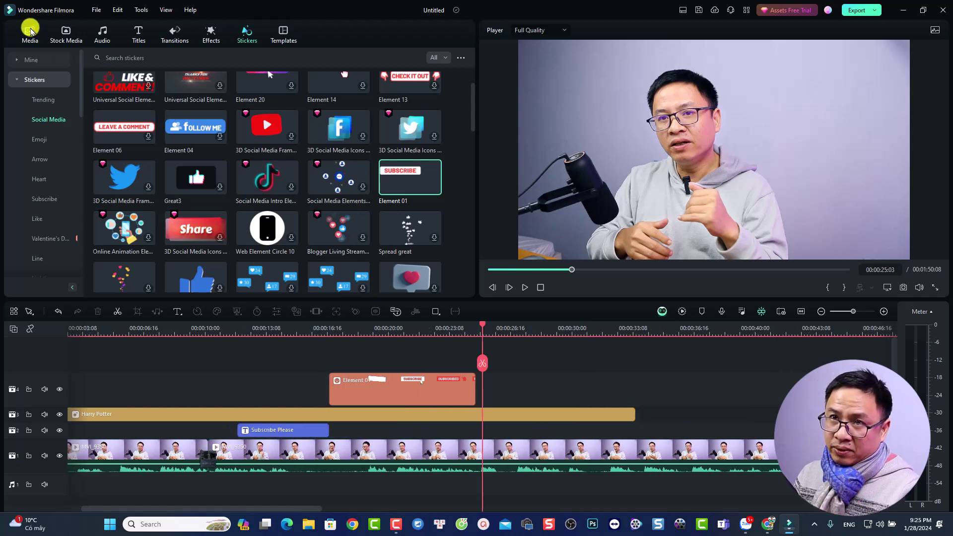
left_click(31, 31)
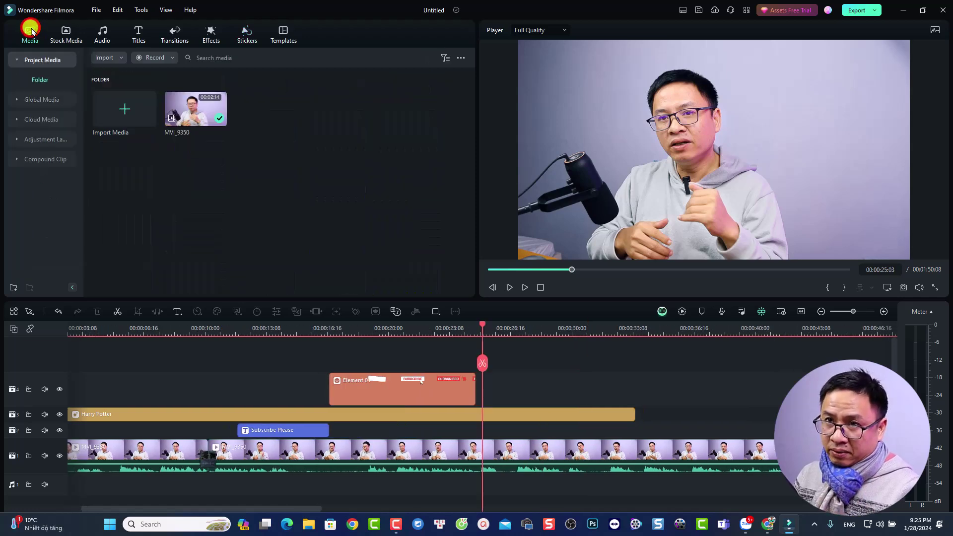
double_click(175, 171)
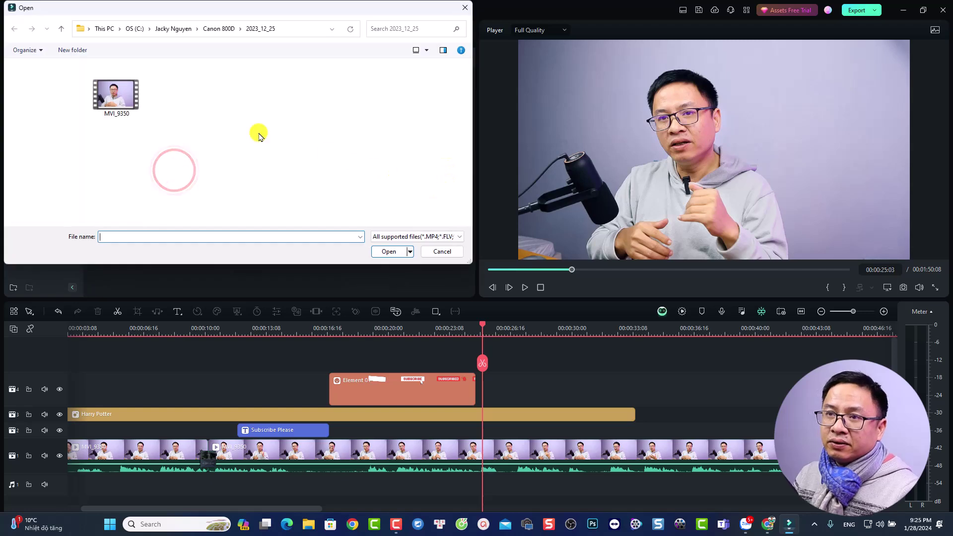
left_click(45, 161)
scroll(149, 168, "down", 1)
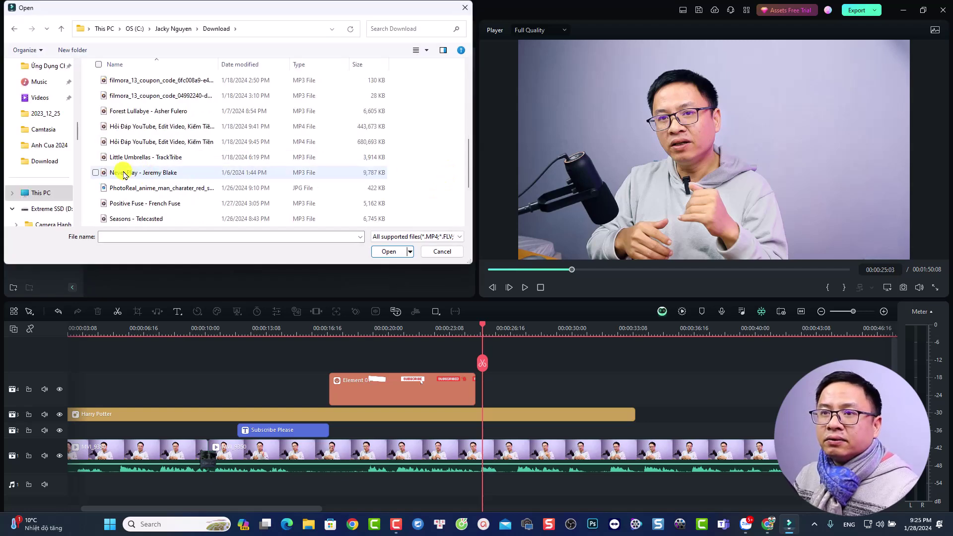
left_click(123, 174)
left_click(121, 157, "ctrl")
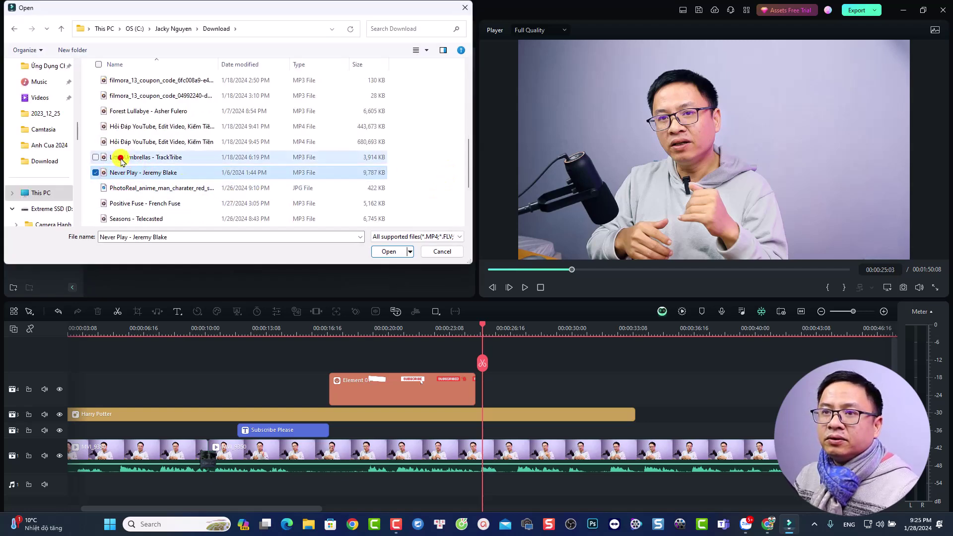
left_click(385, 252)
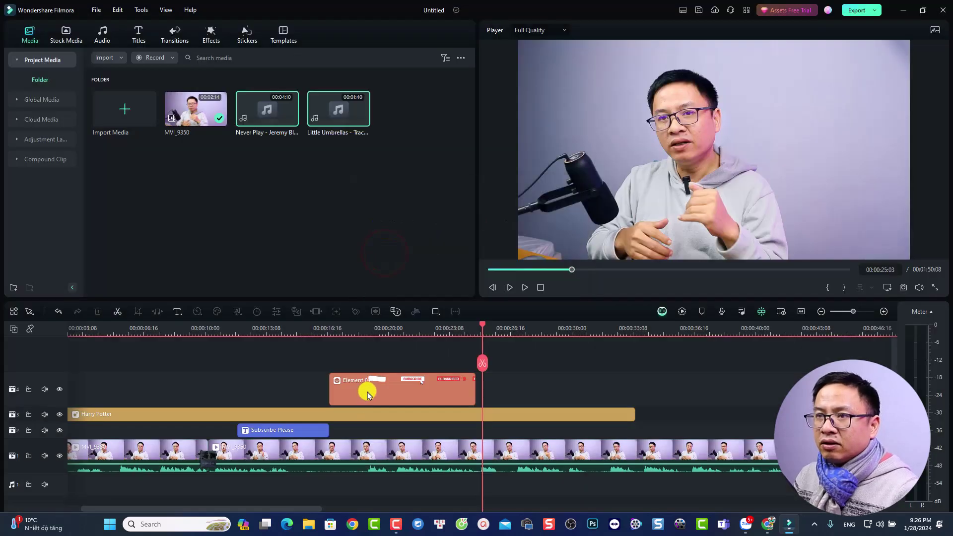
left_click_drag(327, 119, 44, 432)
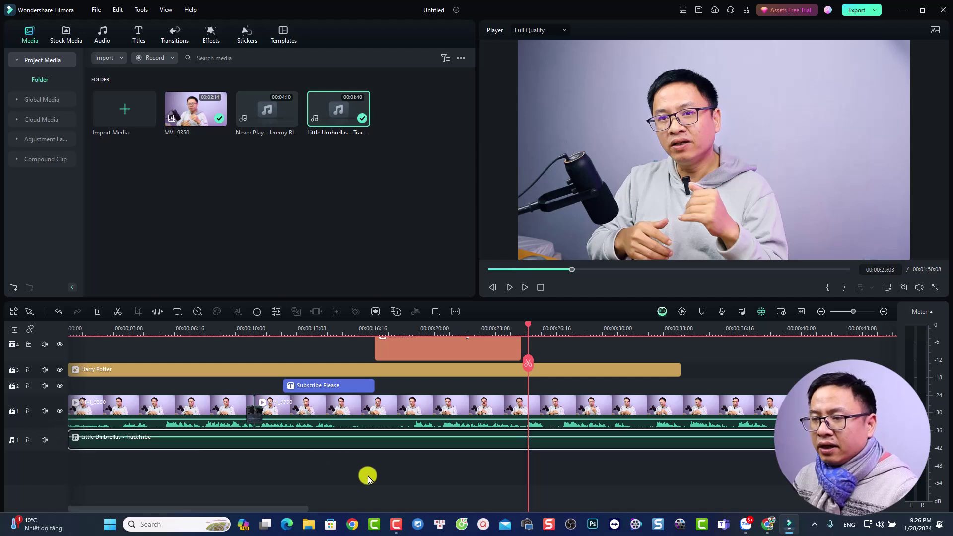
Preview the music mix from near the start of the timeline.
left_click(94, 329)
scroll(284, 450, "down", 1)
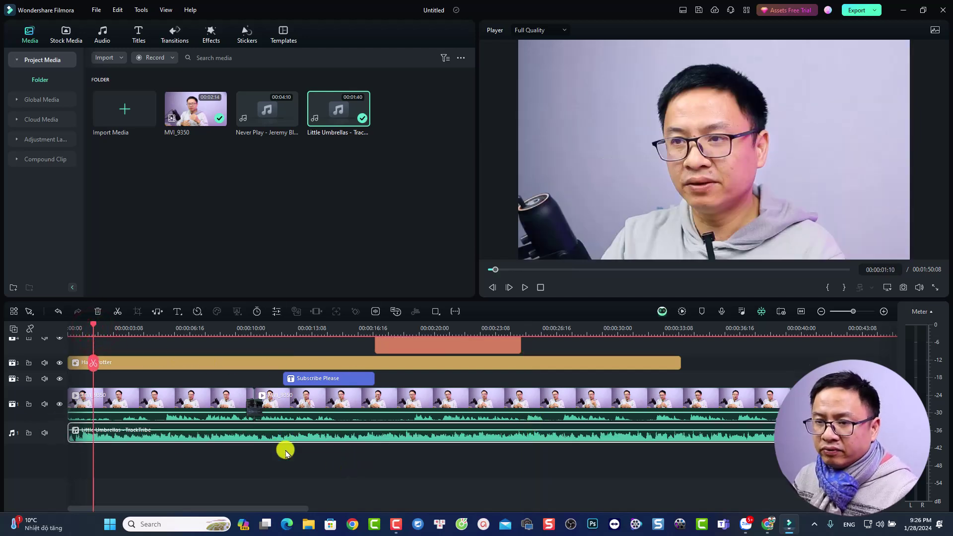
key("space")
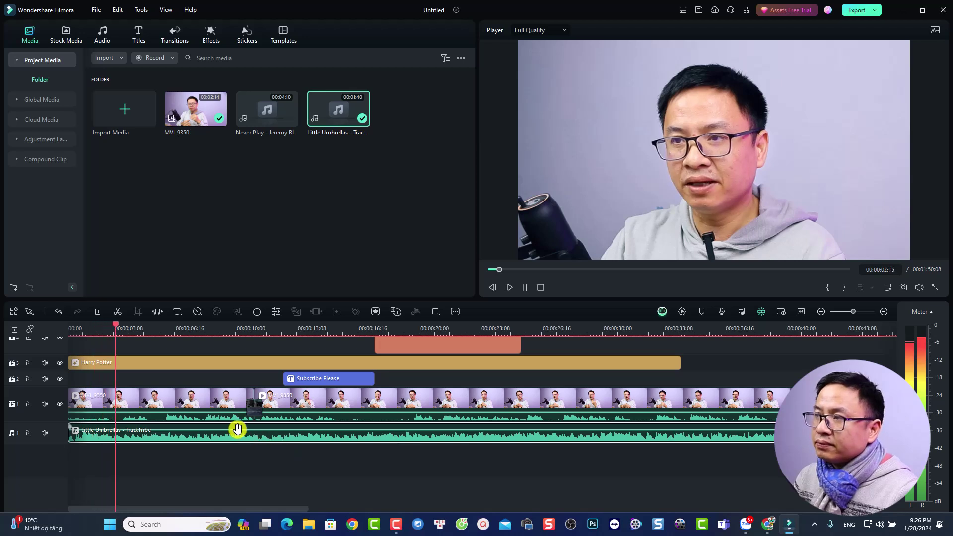
key("space")
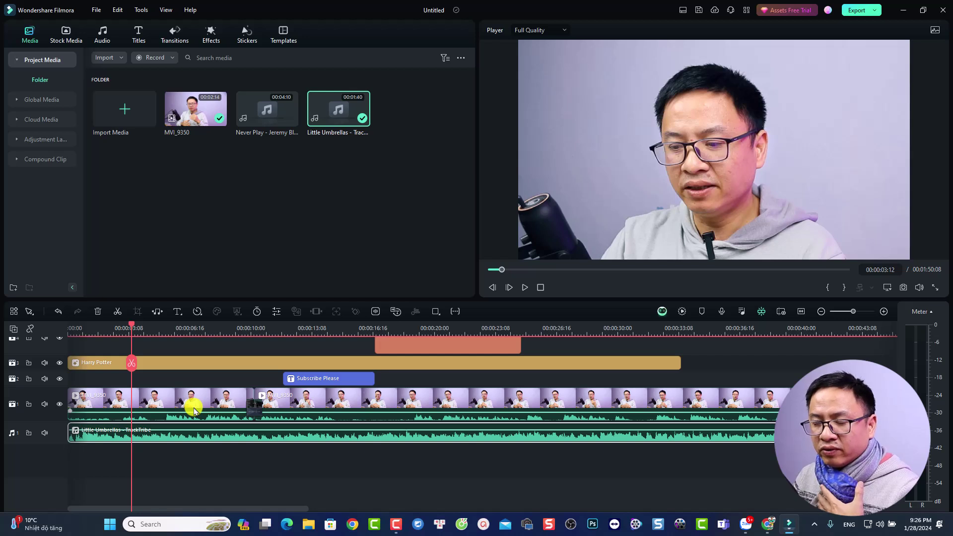
Enable Audio Ducking at 50% in the first MVI_9350 clip's audio settings.
double_click(191, 405)
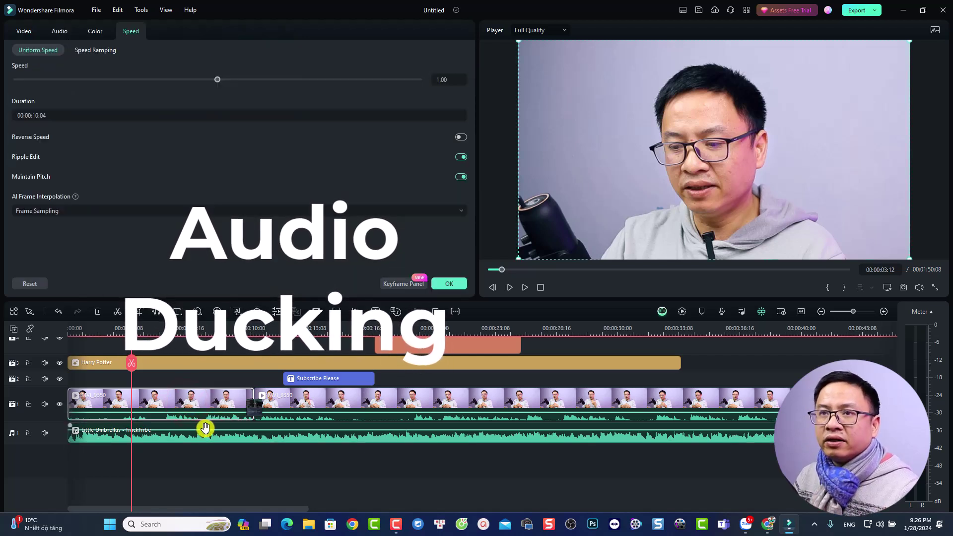
left_click(59, 33)
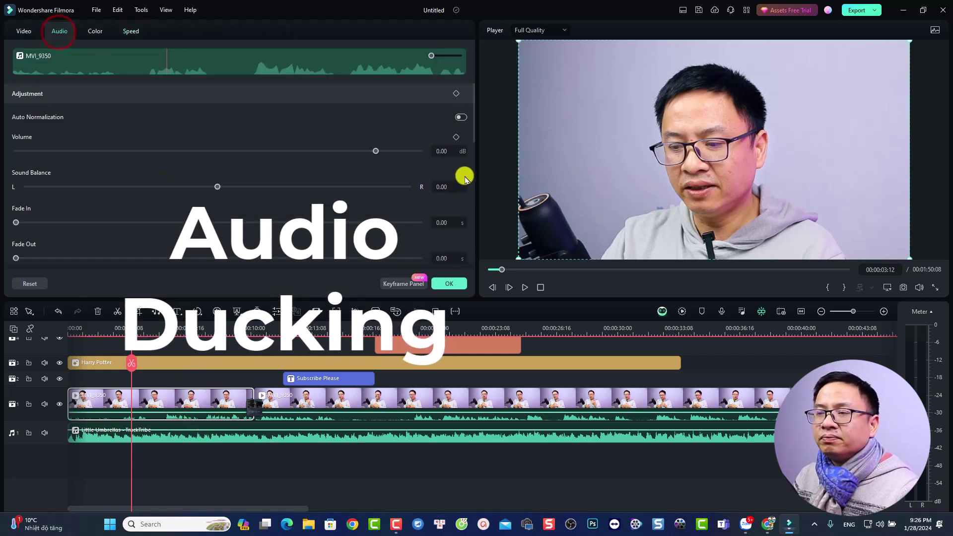
scroll(350, 211, "down", 5)
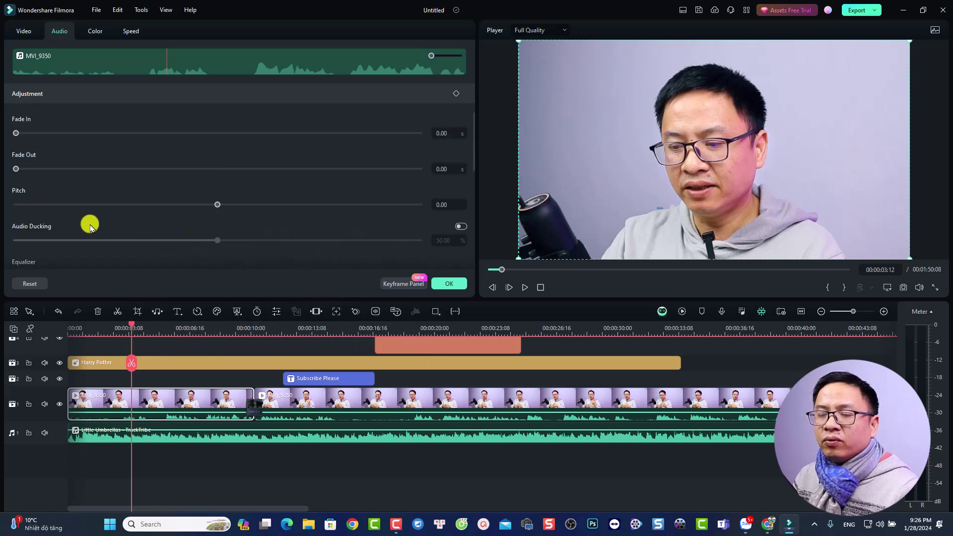
left_click(461, 226)
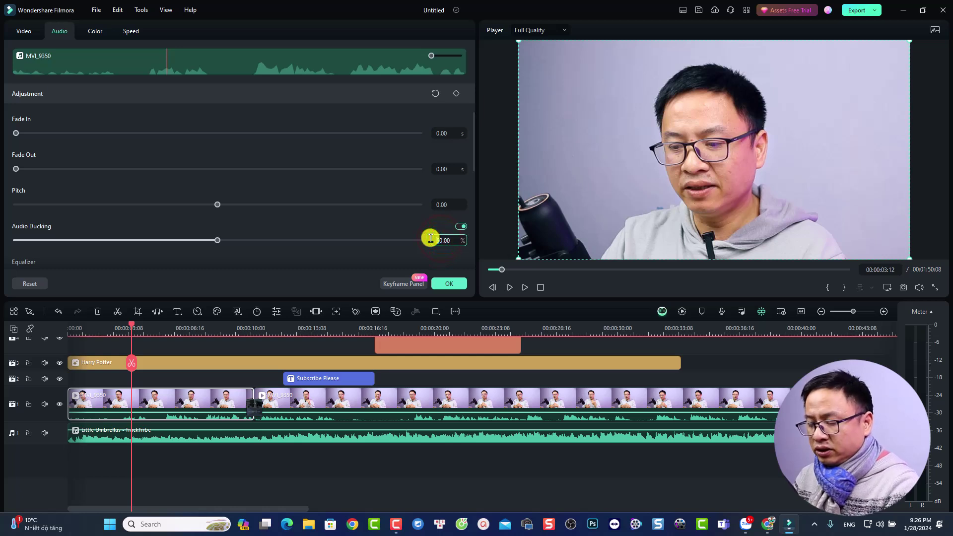
left_click(449, 283)
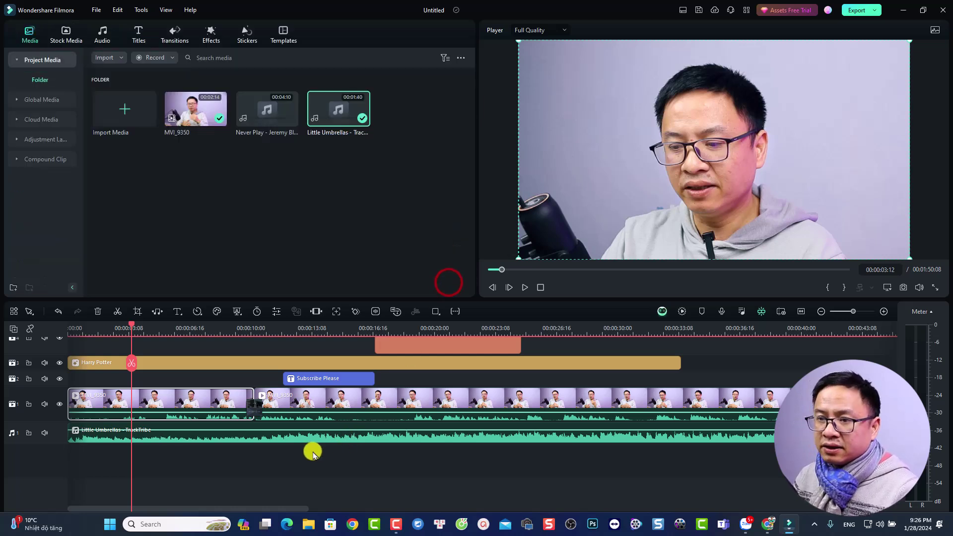
left_click(164, 328)
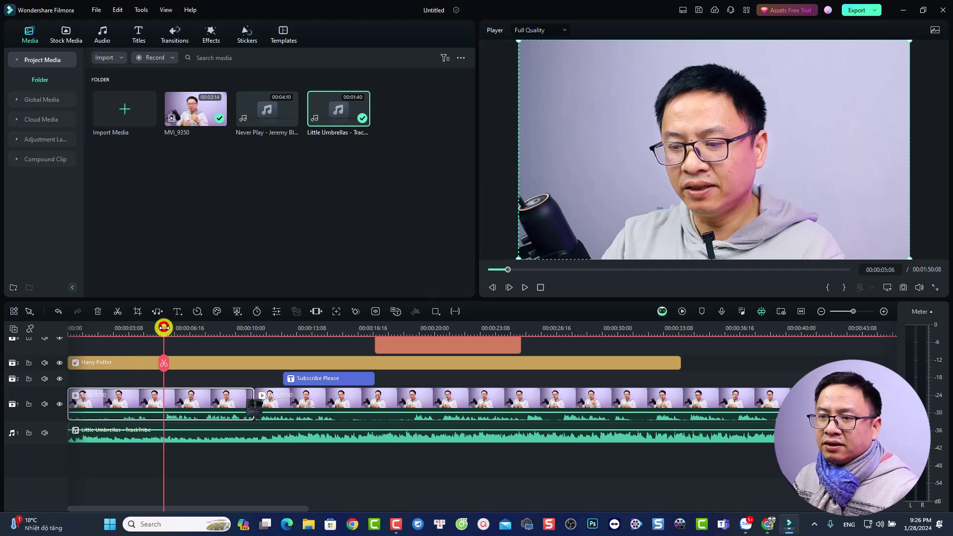
key("space")
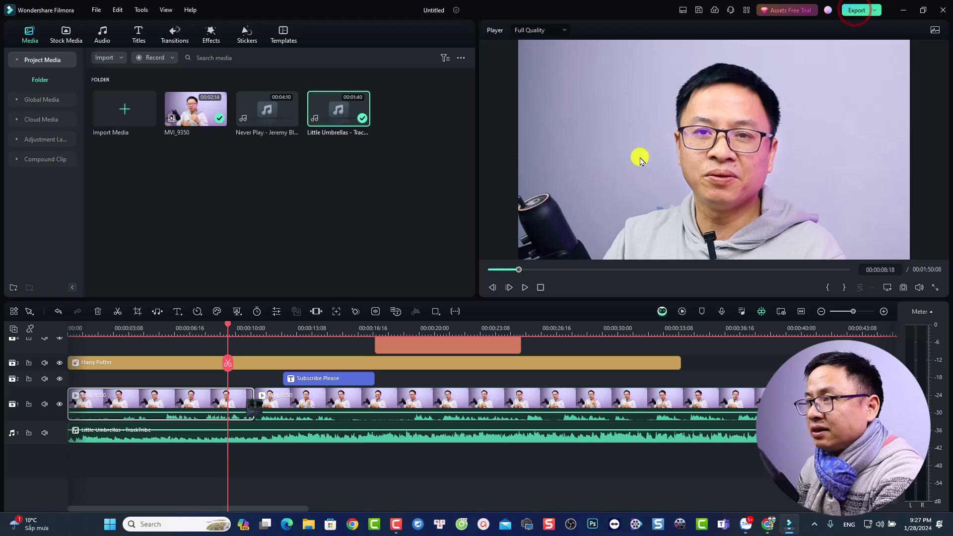
Bring up the export settings with Ctrl+E and name the file demo1.
key("ctrl+e")
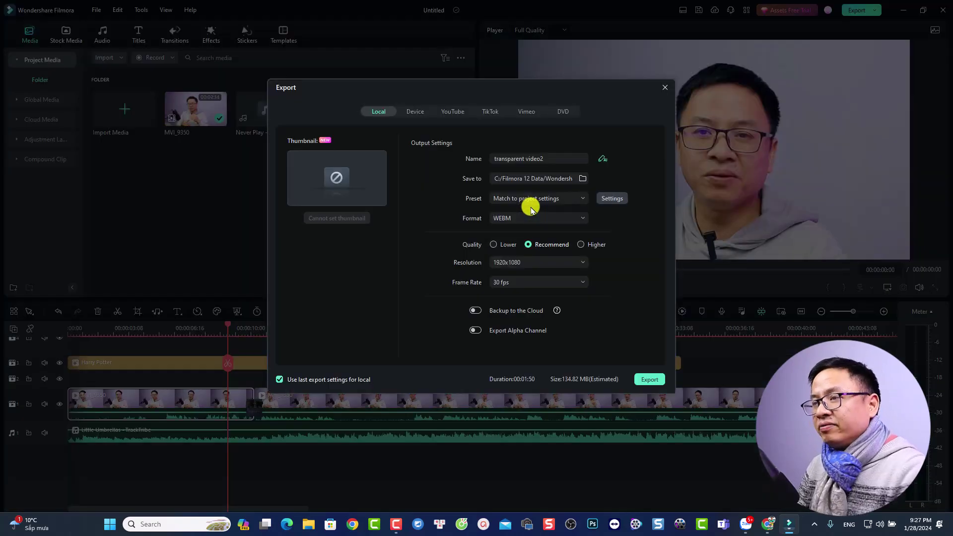
left_click(385, 109)
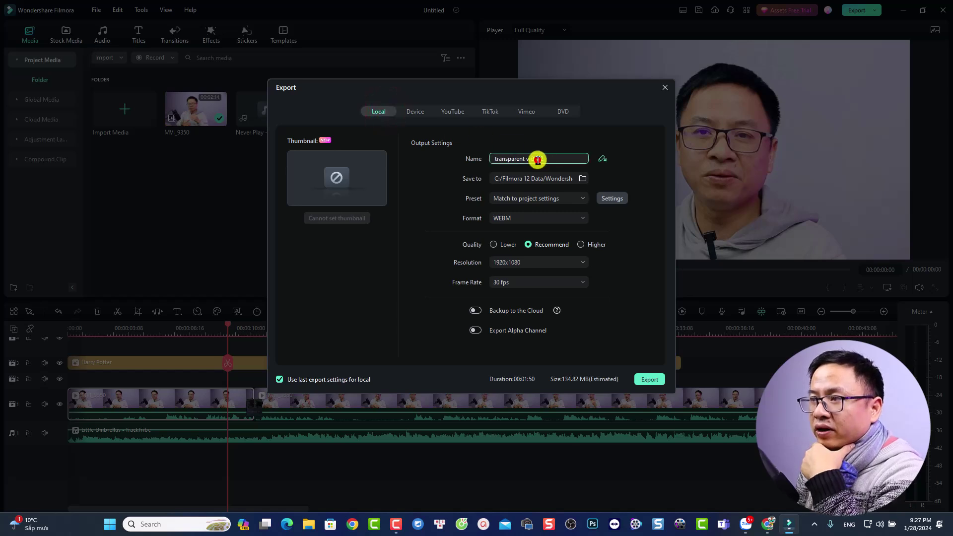
triple_click(539, 157)
type("demo1")
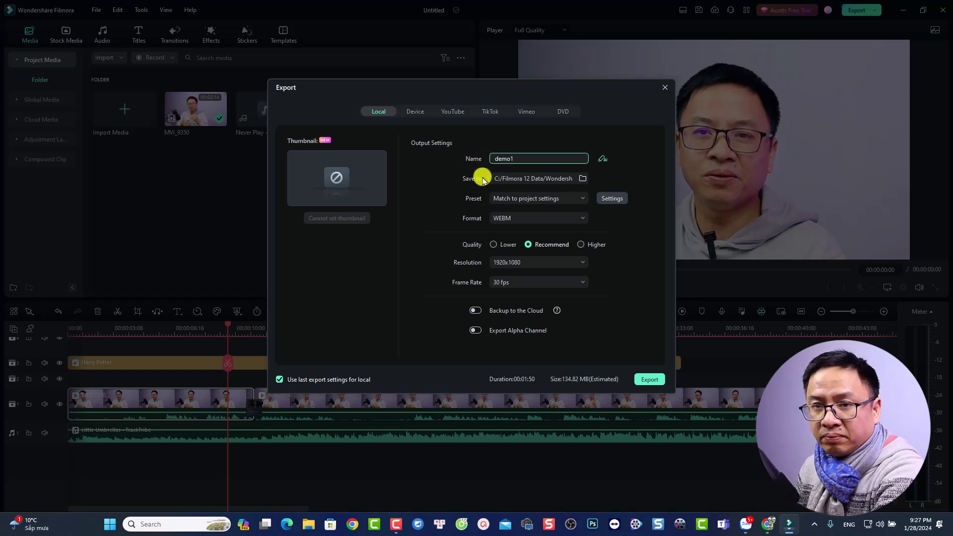
Set the output format to MP4 and apply the Higher quality encoding settings.
left_click(518, 219)
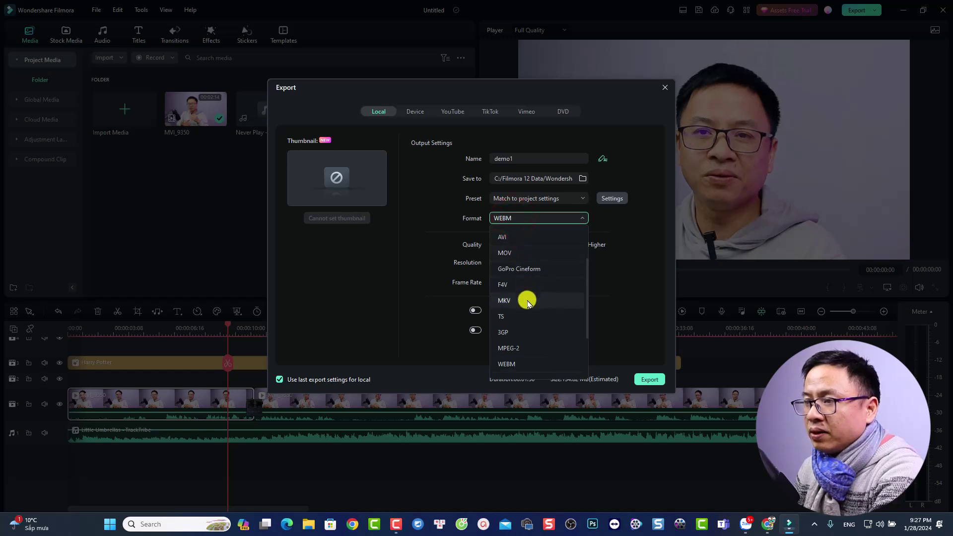
scroll(527, 304, "up", 3)
left_click(516, 237)
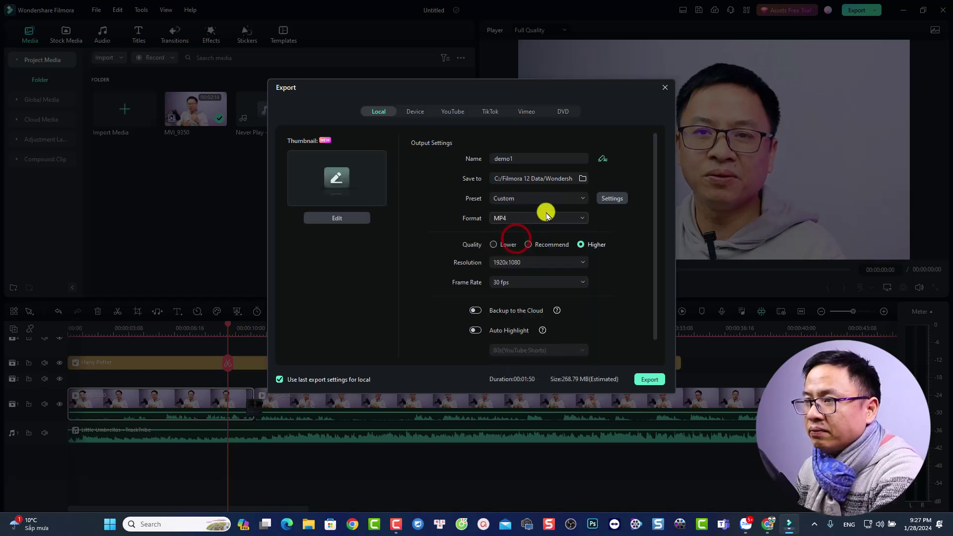
left_click(611, 199)
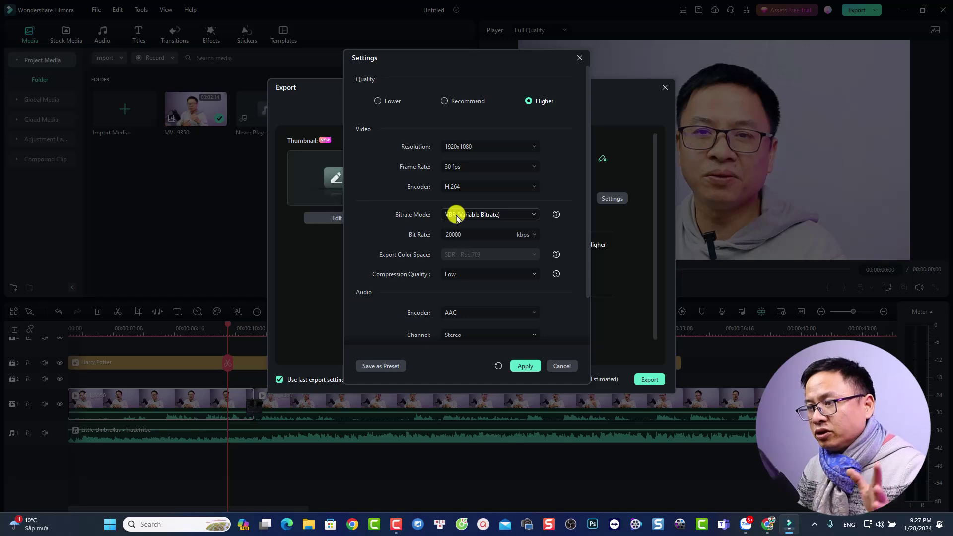
left_click(527, 366)
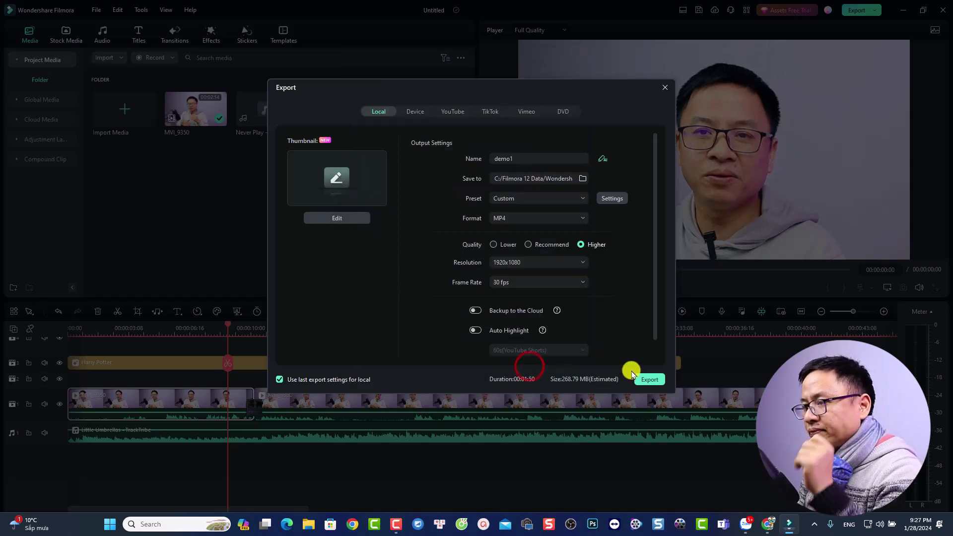
left_click(648, 380)
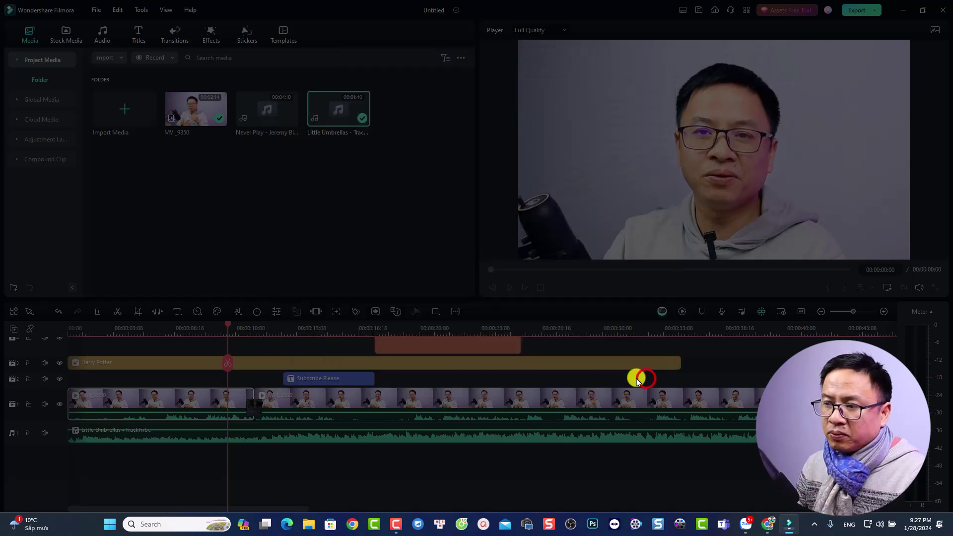